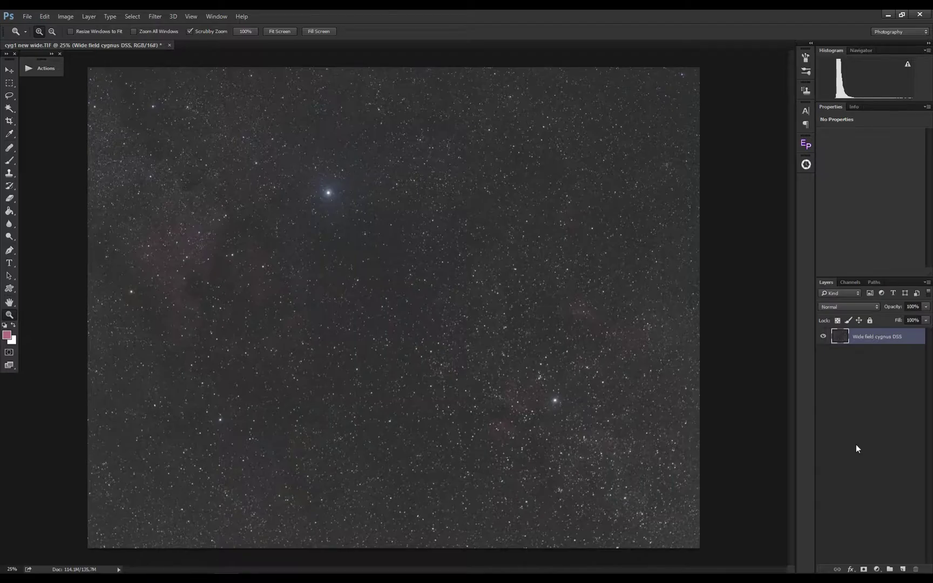
Run the Autostretch2(RGB) action with the Levels midtone at 1.19, and compare the stretched layer with the original.
click(49, 71)
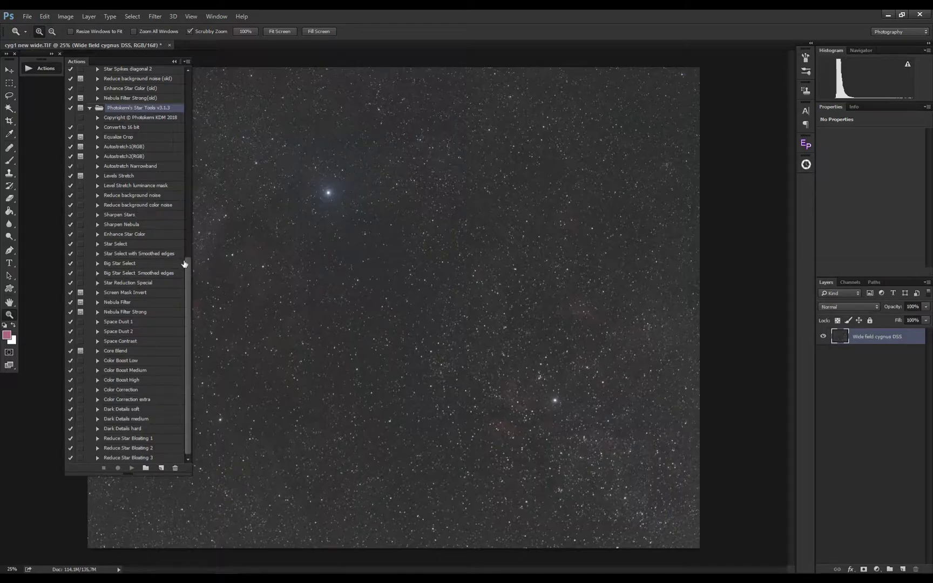
click(134, 157)
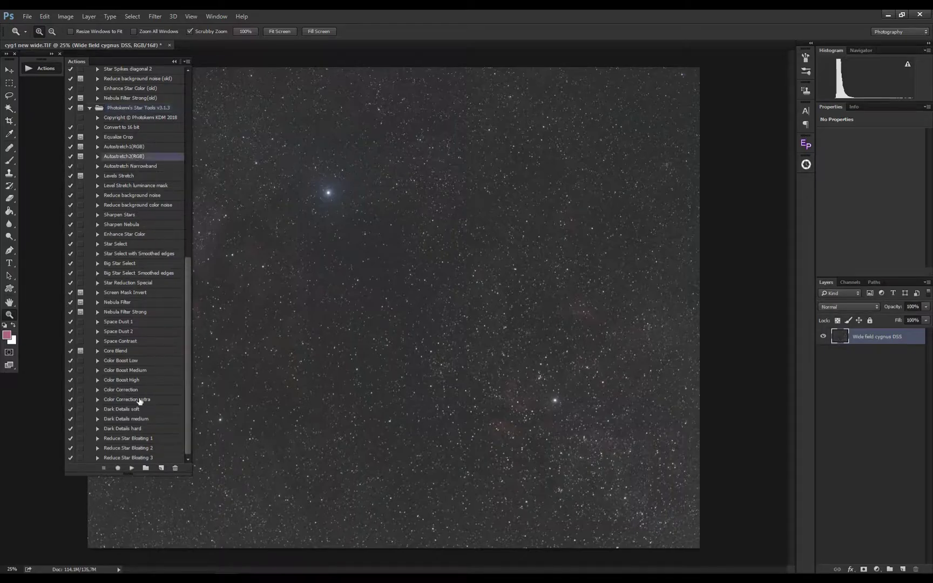
click(131, 468)
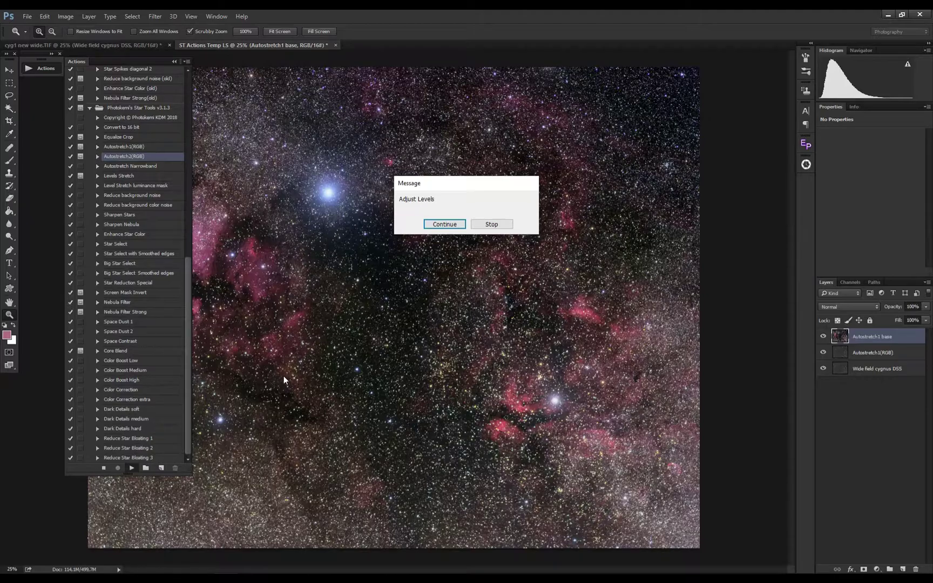
click(437, 224)
drag(601, 423, 593, 425)
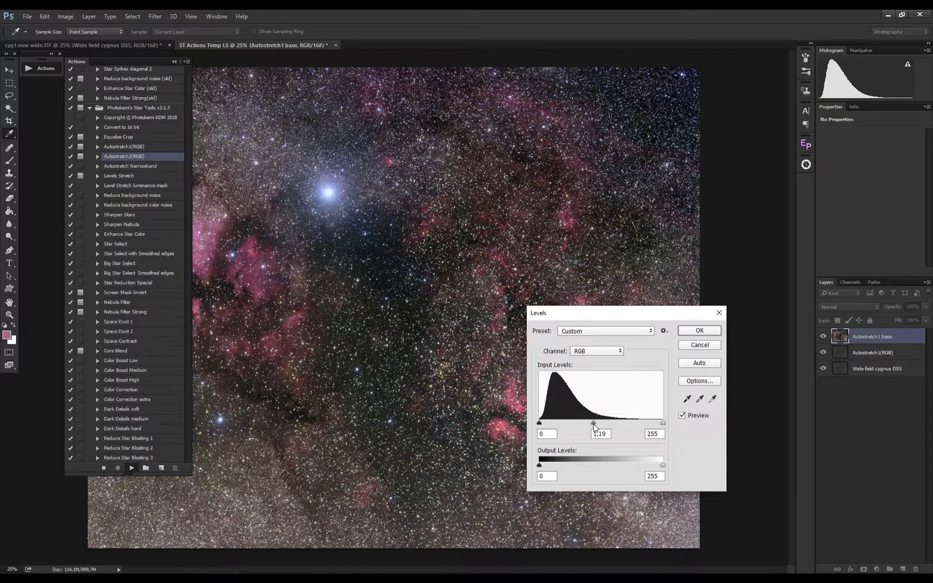
click(594, 427)
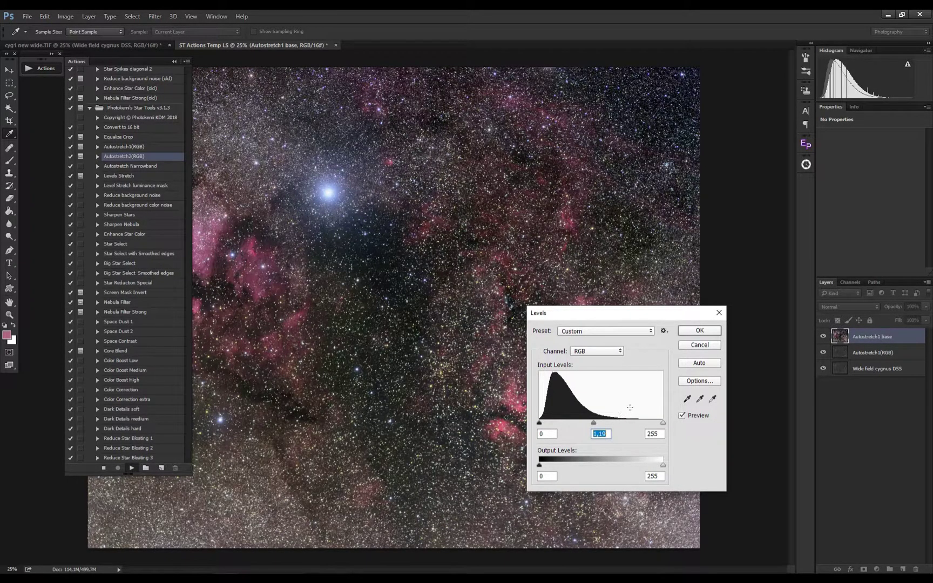
click(695, 333)
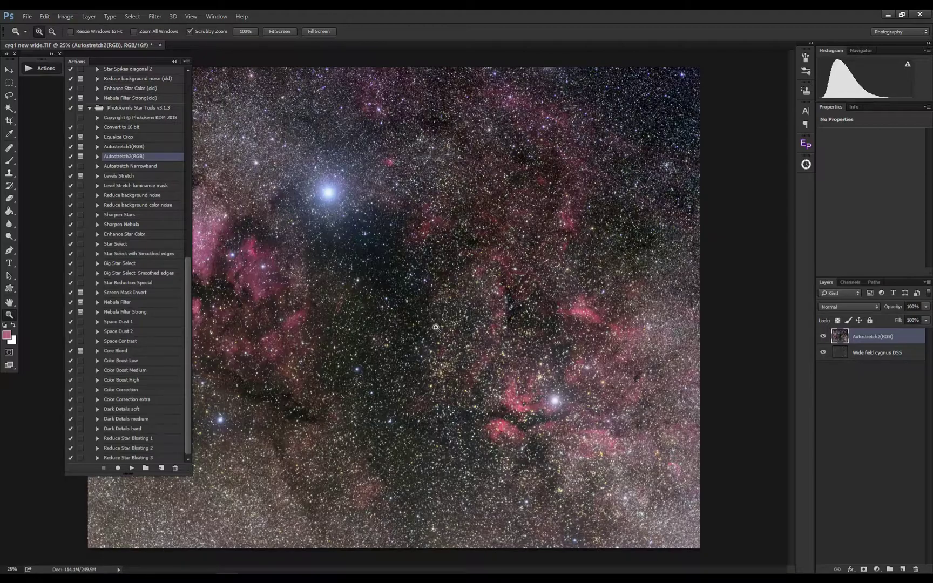
drag(436, 327, 418, 327)
click(823, 336)
click(823, 336)
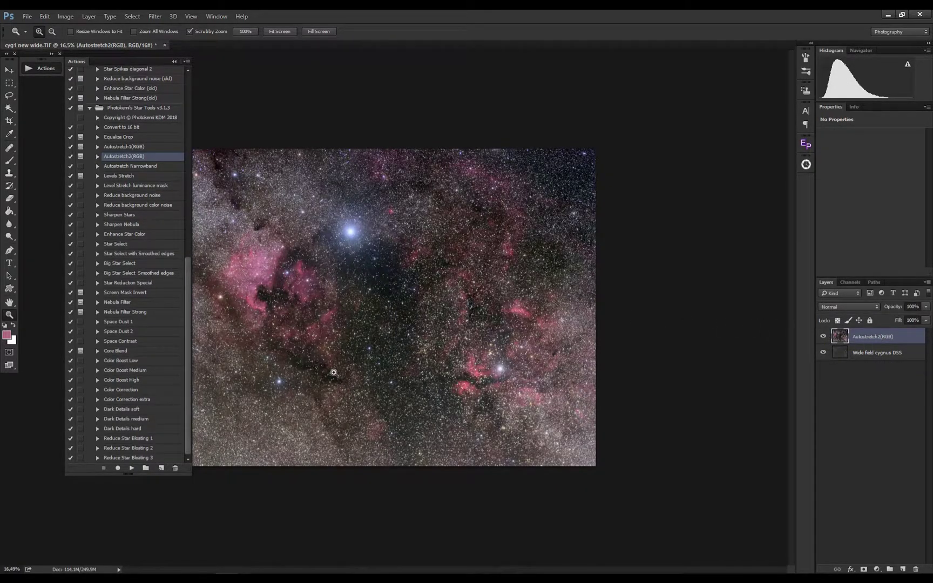
Apply the GradientXTerminator filter to the stretched layer with Medium detail and Low aggressiveness.
drag(336, 369, 336, 364)
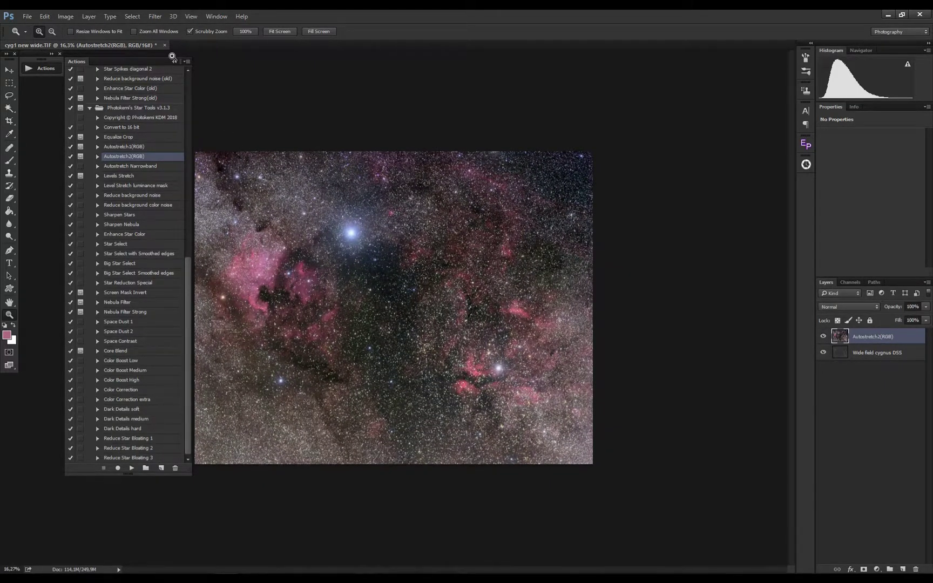
click(155, 16)
mouse_move(233, 238)
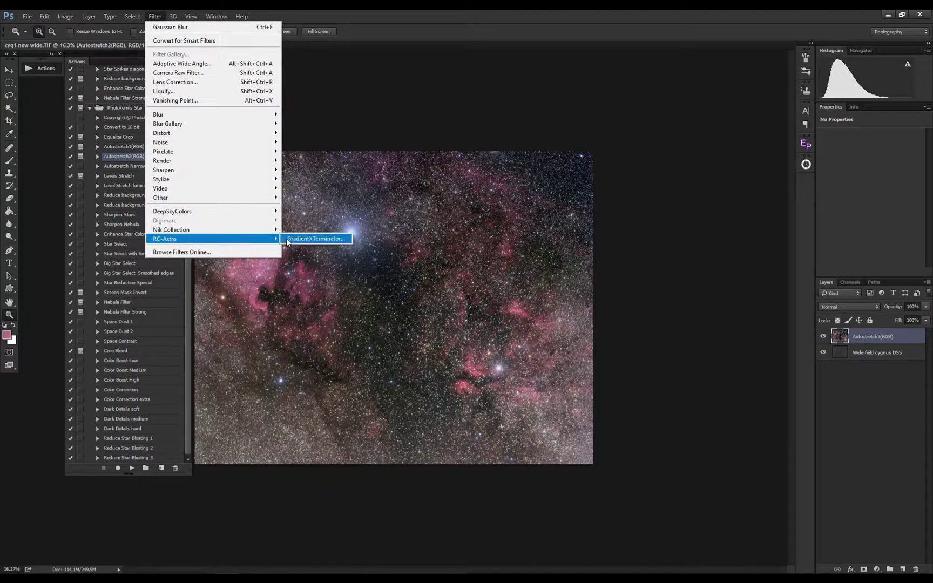
click(305, 239)
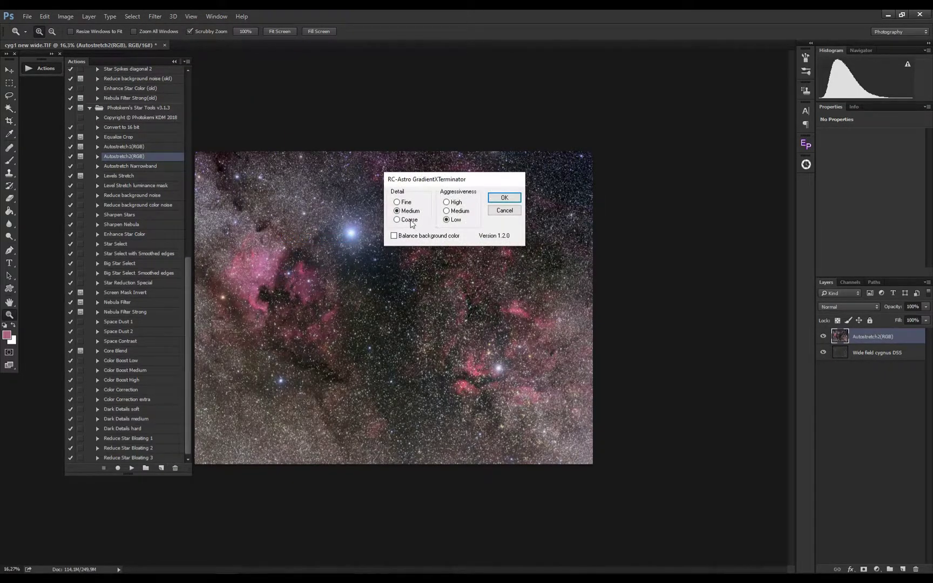
click(504, 198)
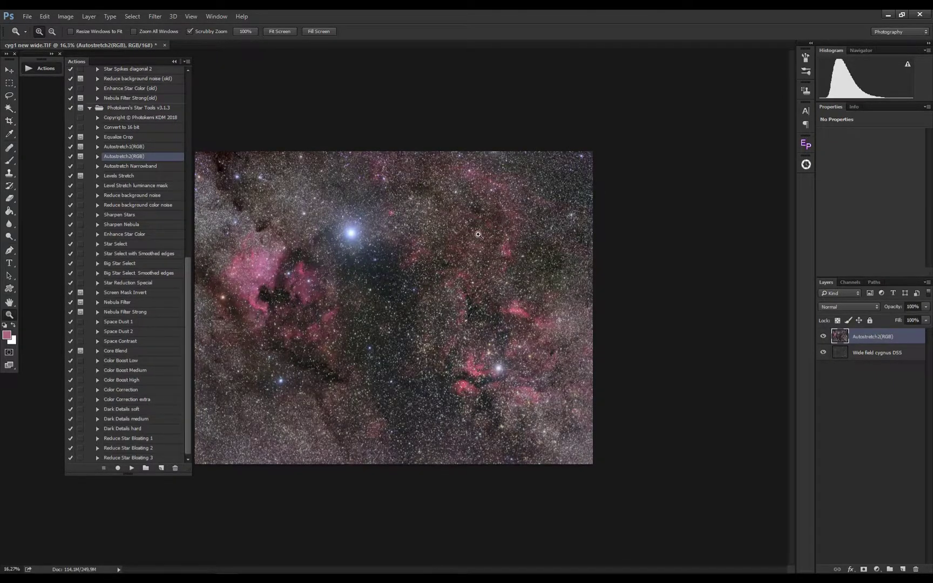
Fade the GradientXTerminator effect on the stretched layer to a lower opacity.
click(44, 16)
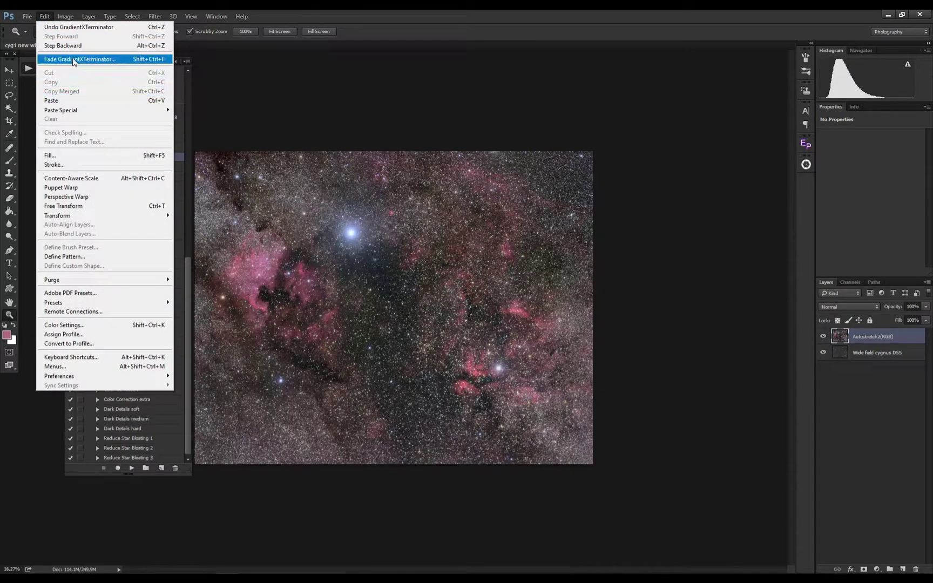
click(67, 59)
click(593, 258)
drag(592, 258, 587, 257)
click(672, 242)
key(z)
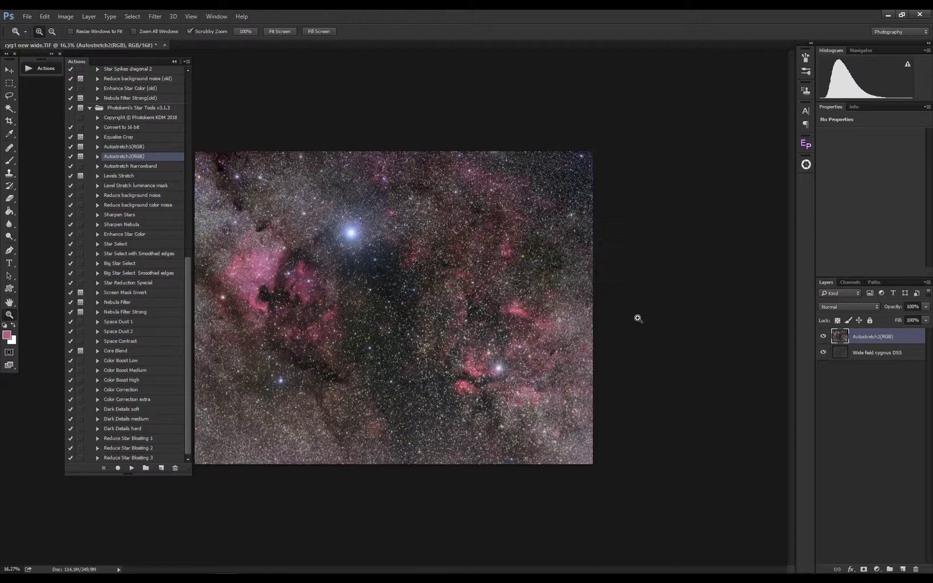
Run the Nebula Filter Strong action and set the black point to about 11 in its first Levels adjustment.
click(149, 319)
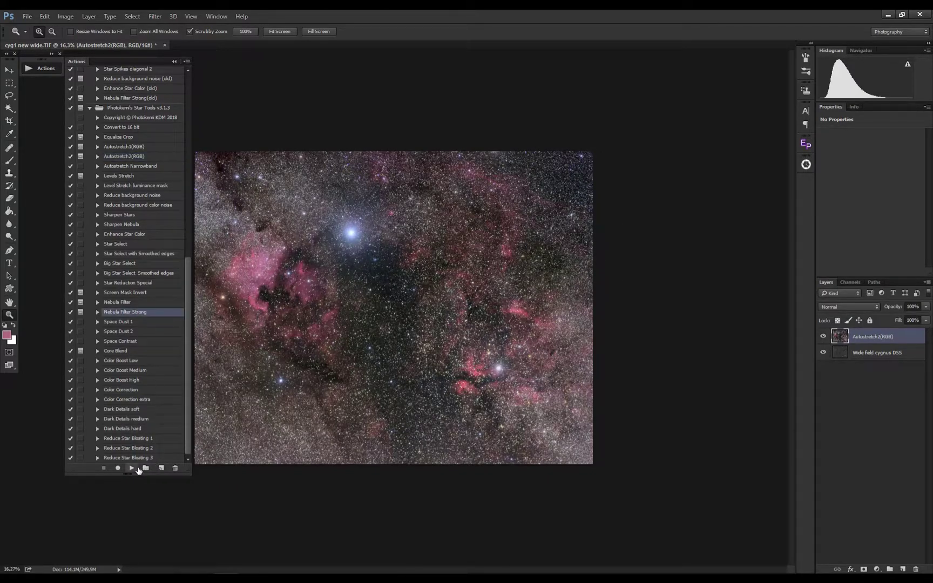
click(138, 469)
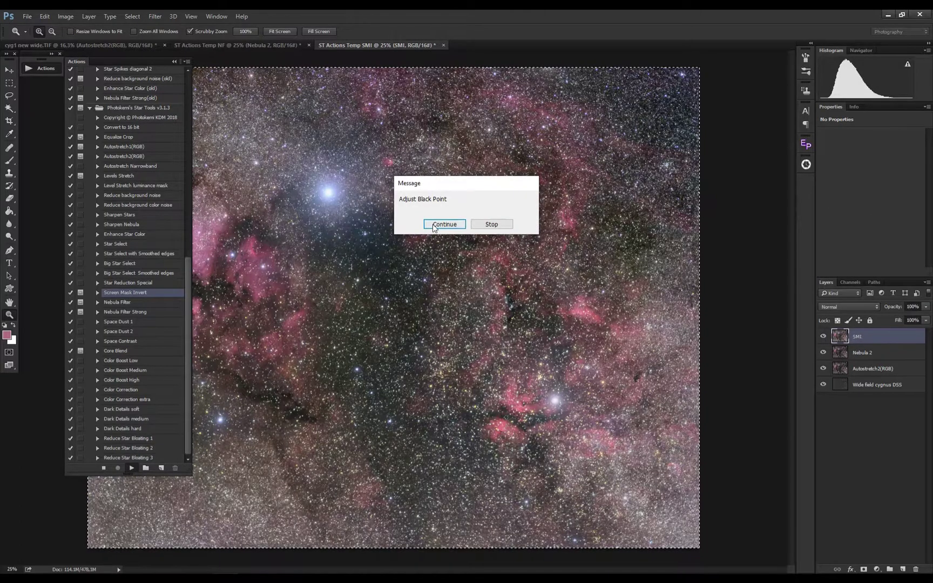
key(Return)
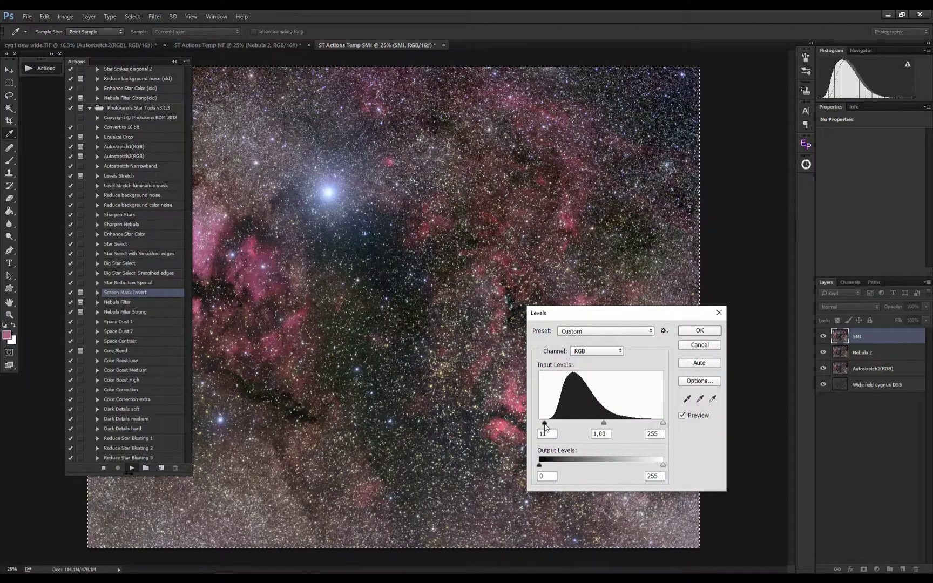
key(Return)
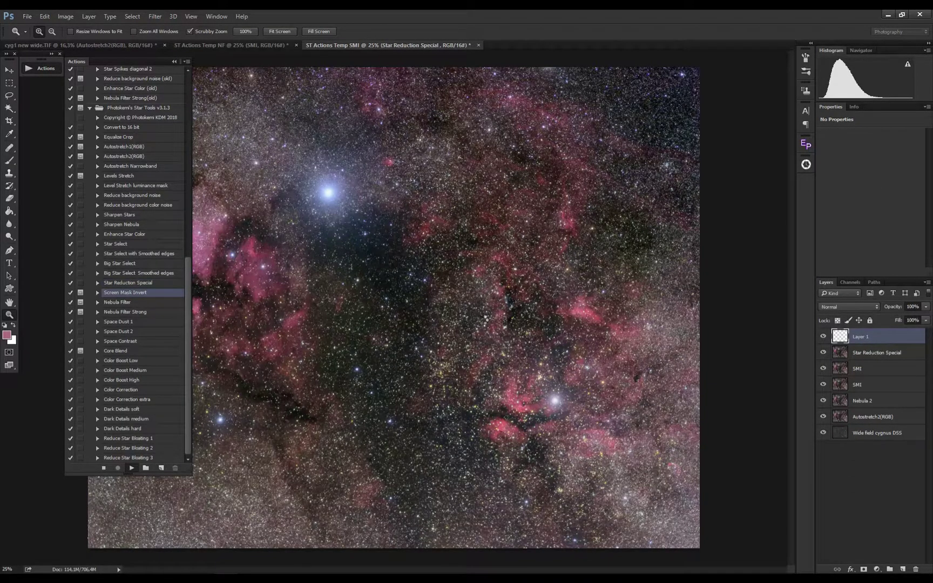
Lower the black point slightly in the nebula filter action's second Levels adjustment.
key(Return)
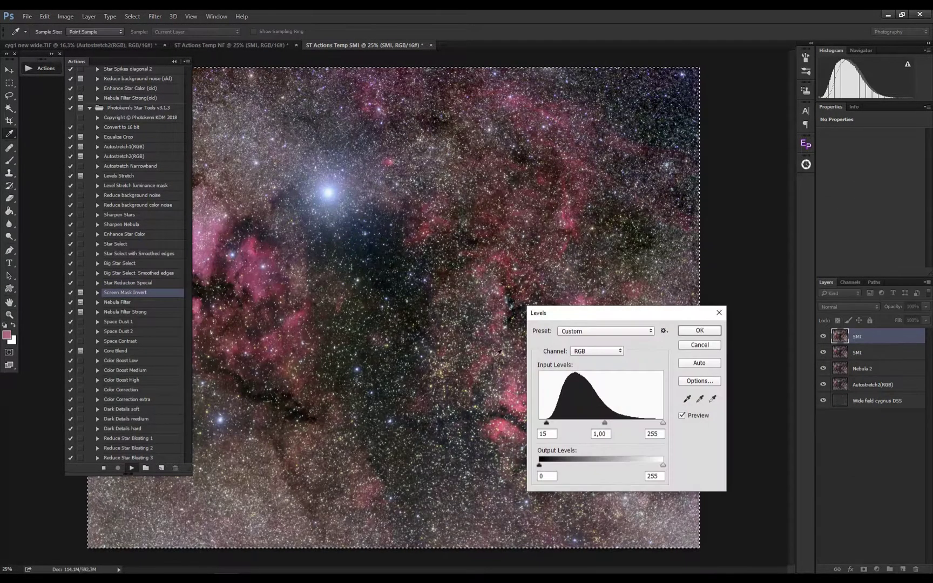
drag(546, 422, 544, 423)
click(699, 330)
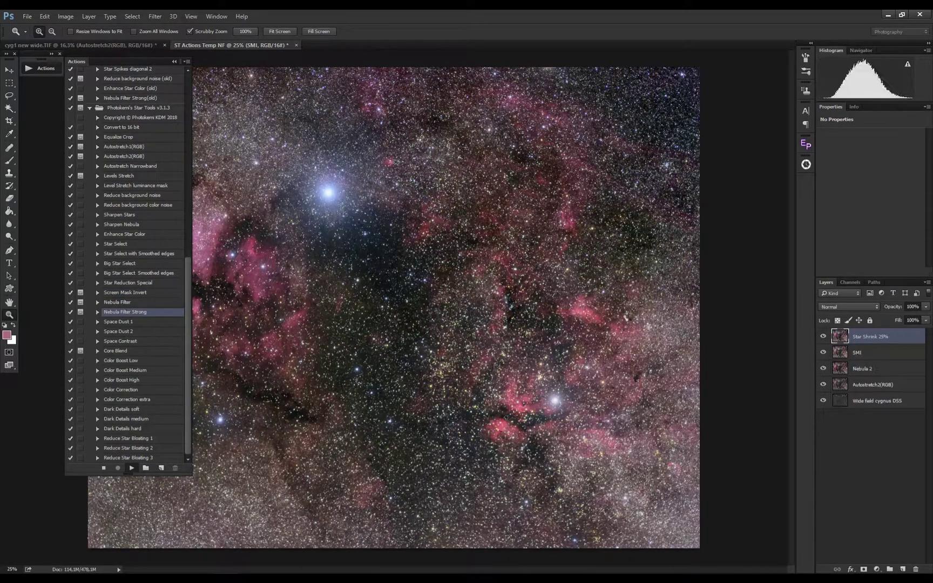
Set the black point to 0 in the final Levels adjustment and compare the image with and without the nebula filter layer.
key(Return)
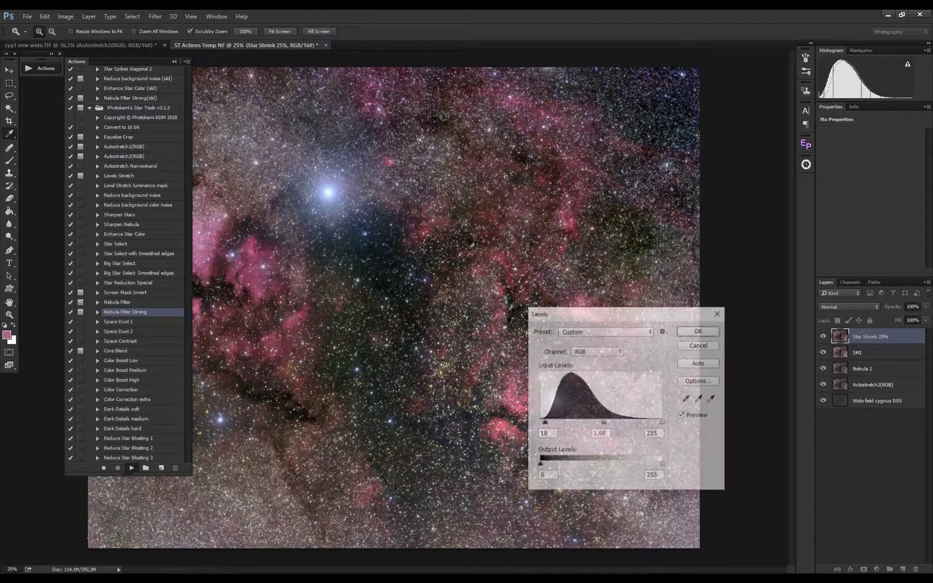
drag(545, 422, 539, 423)
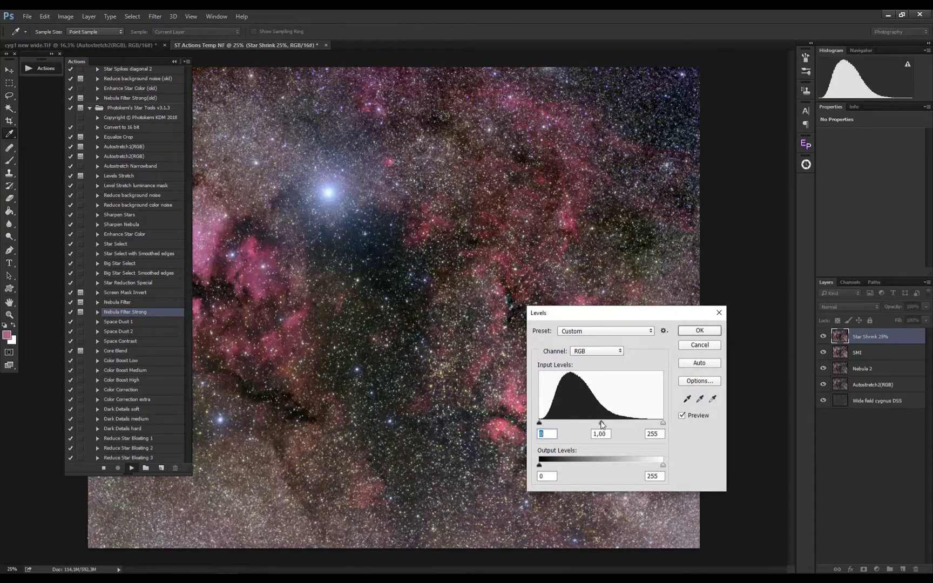
click(699, 330)
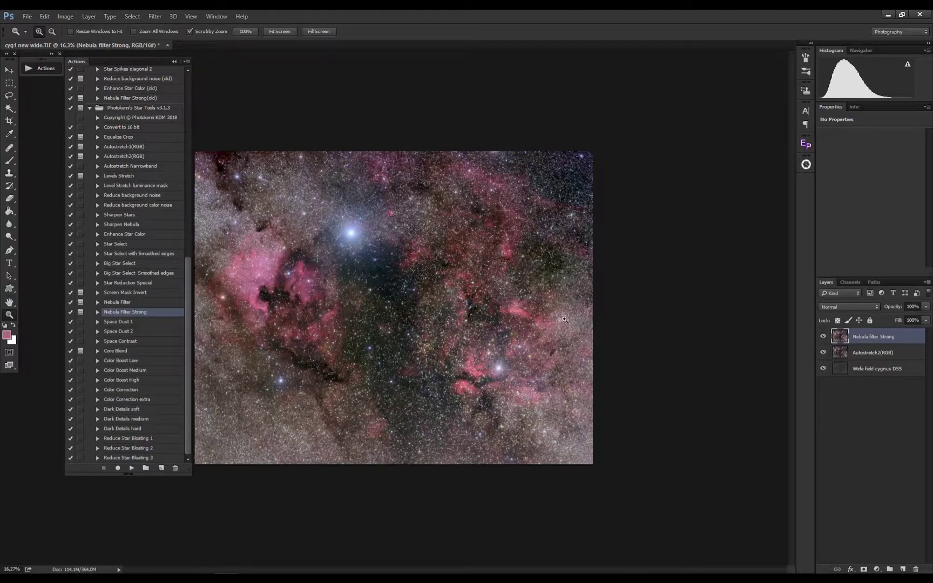
click(826, 336)
click(826, 336)
click(824, 337)
click(824, 336)
click(824, 337)
click(825, 337)
Run the Space Dust 2 action and compare the image with its layer hidden and shown.
click(148, 332)
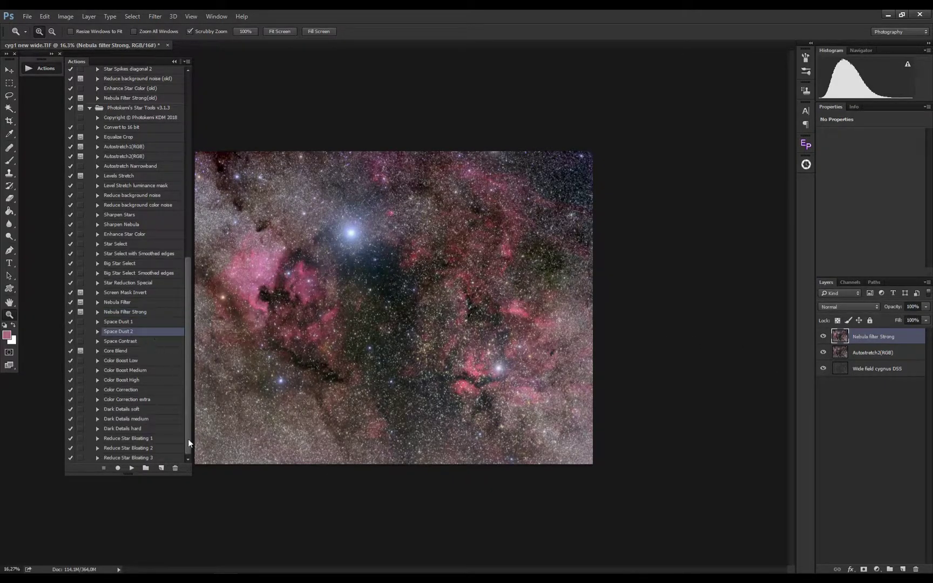
click(131, 468)
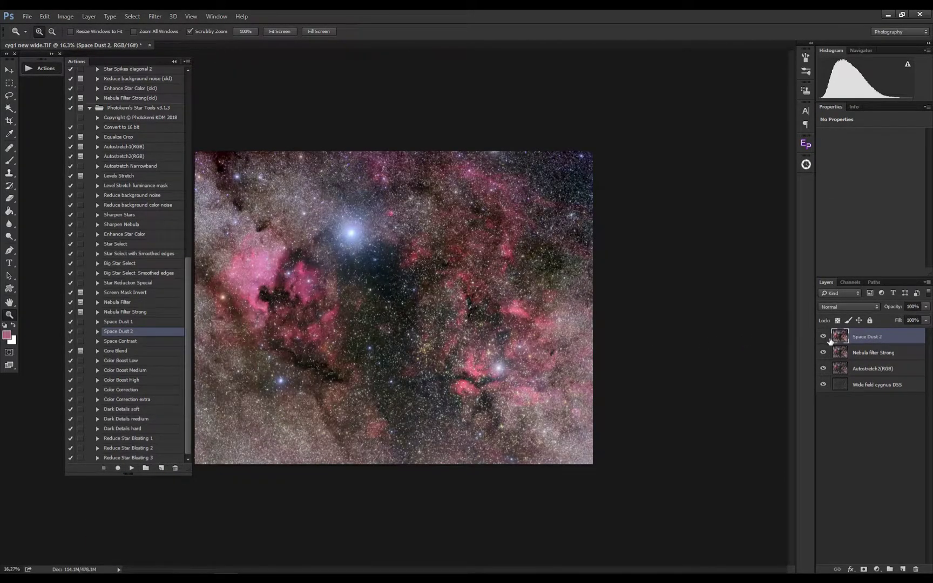
click(823, 336)
click(823, 337)
Run the Dark Details soft action and compare its effect up close on the nebula by hiding its layer.
click(140, 410)
click(132, 467)
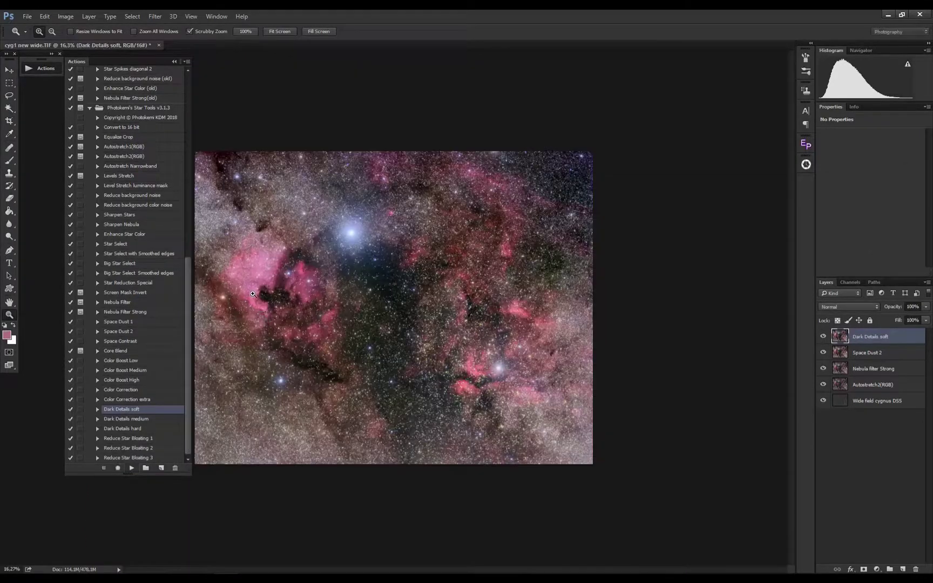
drag(253, 293, 368, 310)
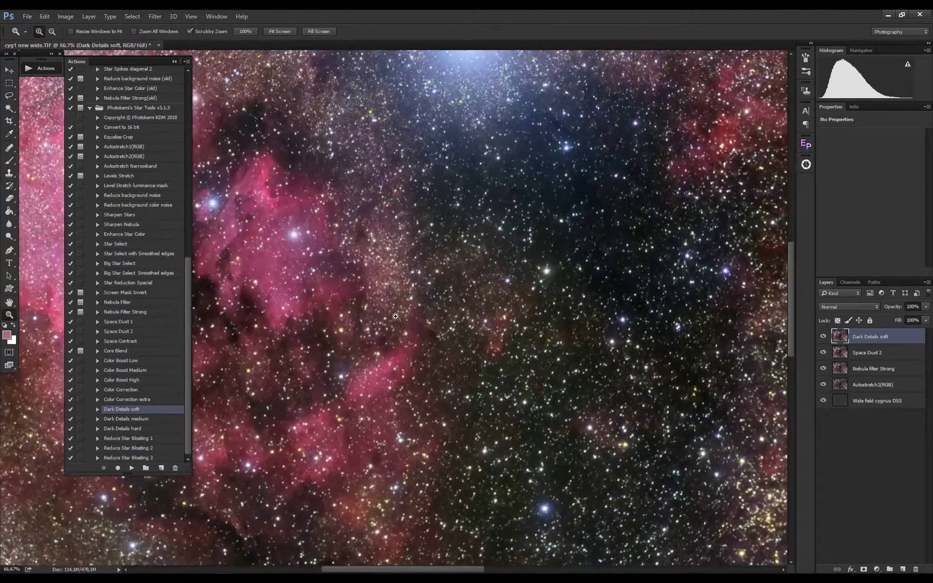
click(829, 338)
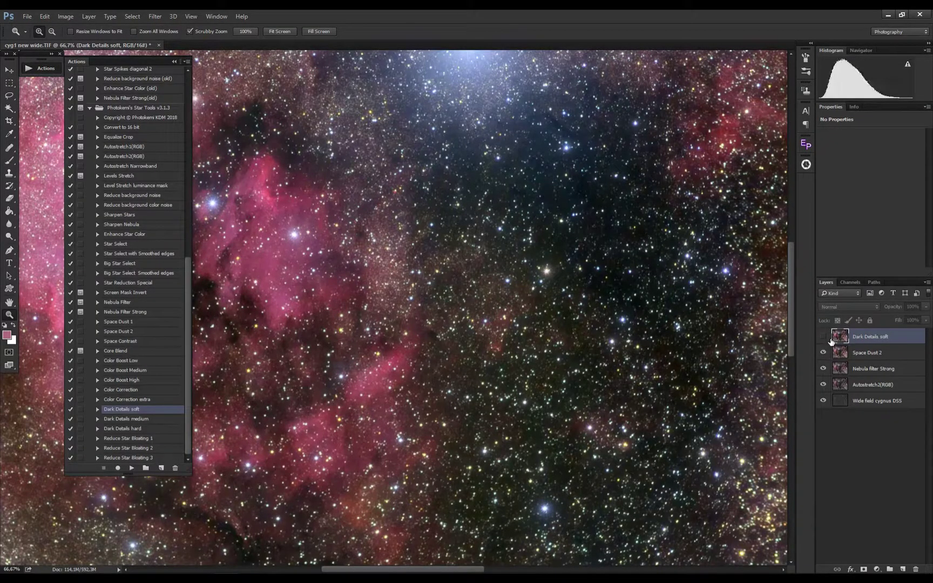
Run the Star Reduction Special action and compare the star field with its layer hidden and shown.
drag(661, 331, 582, 337)
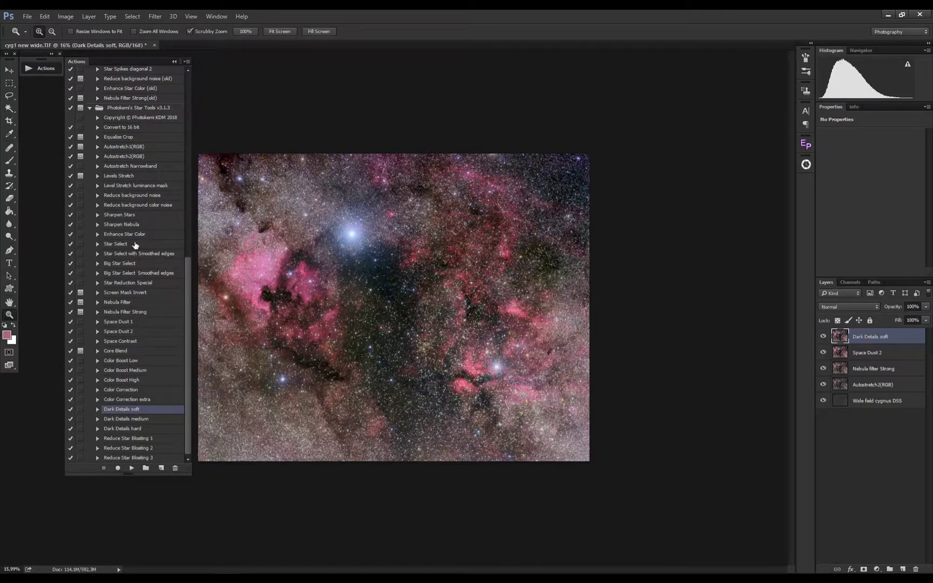
click(152, 285)
click(131, 467)
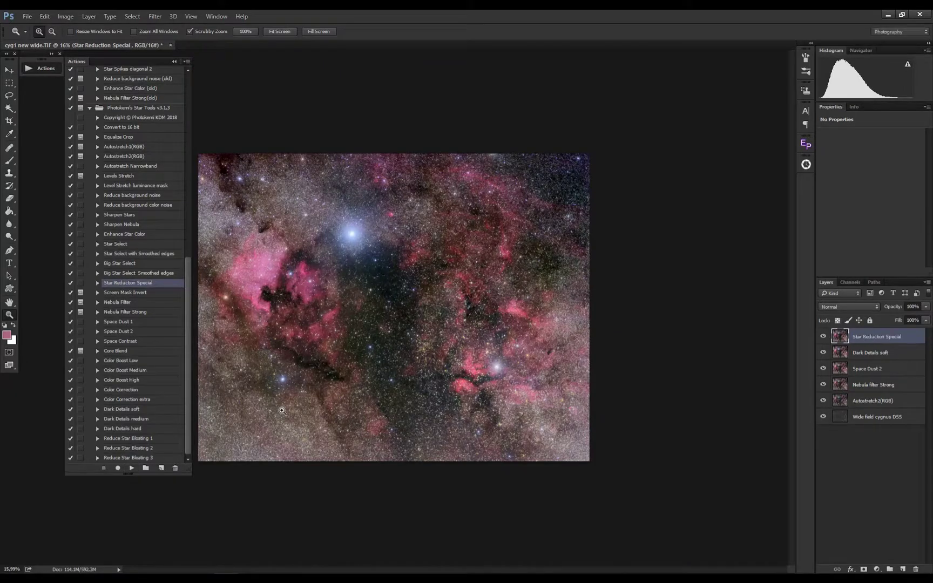
click(293, 399)
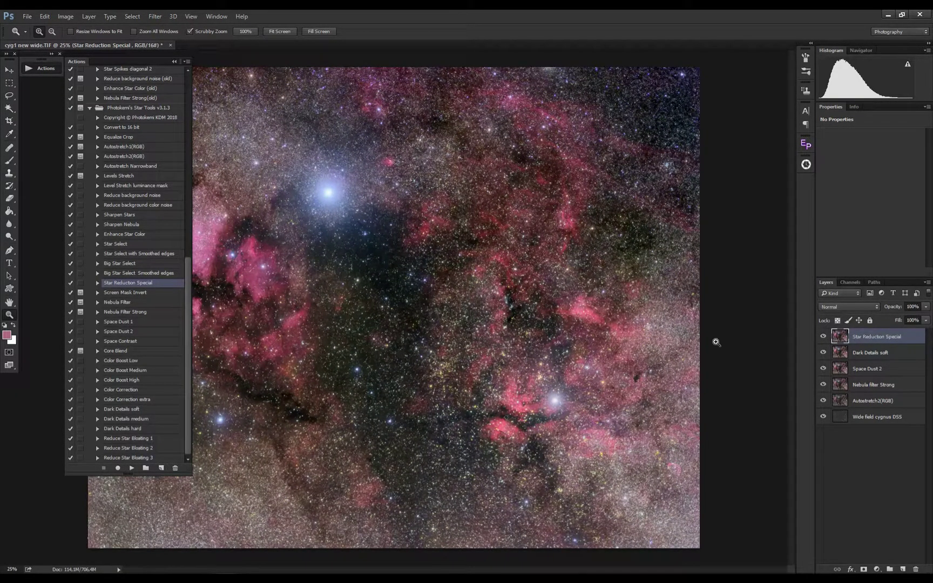
click(824, 336)
click(824, 336)
click(826, 336)
click(826, 336)
click(826, 336)
click(826, 337)
Run the Reduce background noise action, followed by the Reduce background color noise action.
click(155, 195)
click(132, 467)
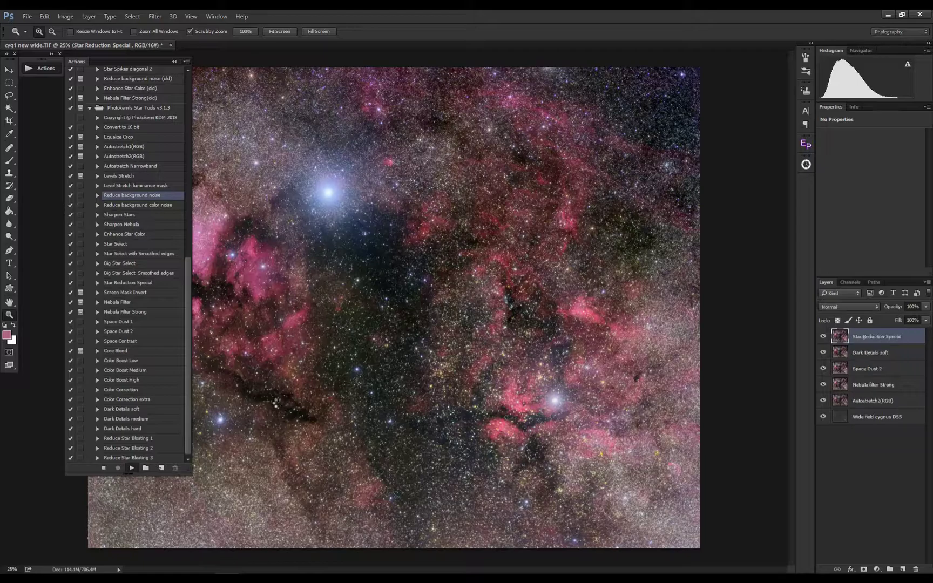
click(159, 208)
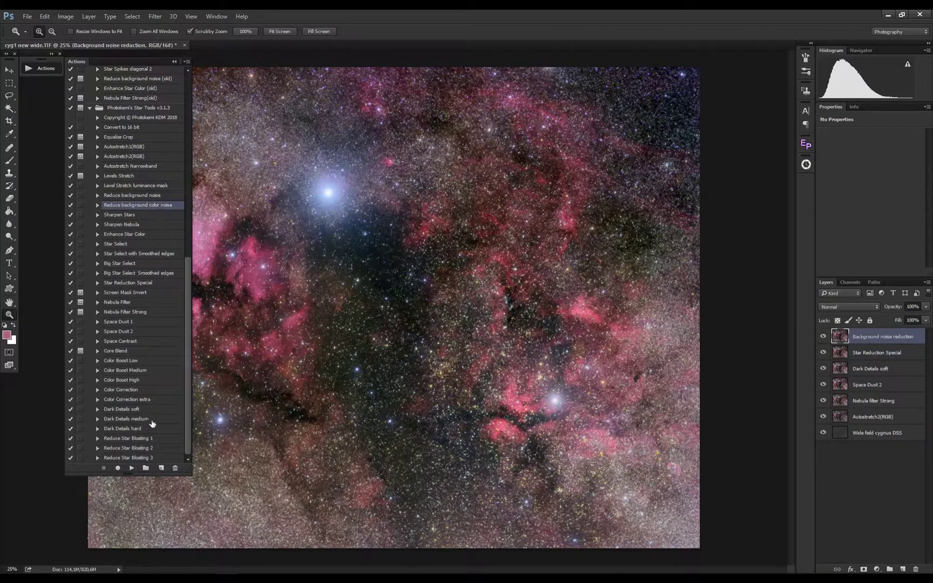
click(132, 468)
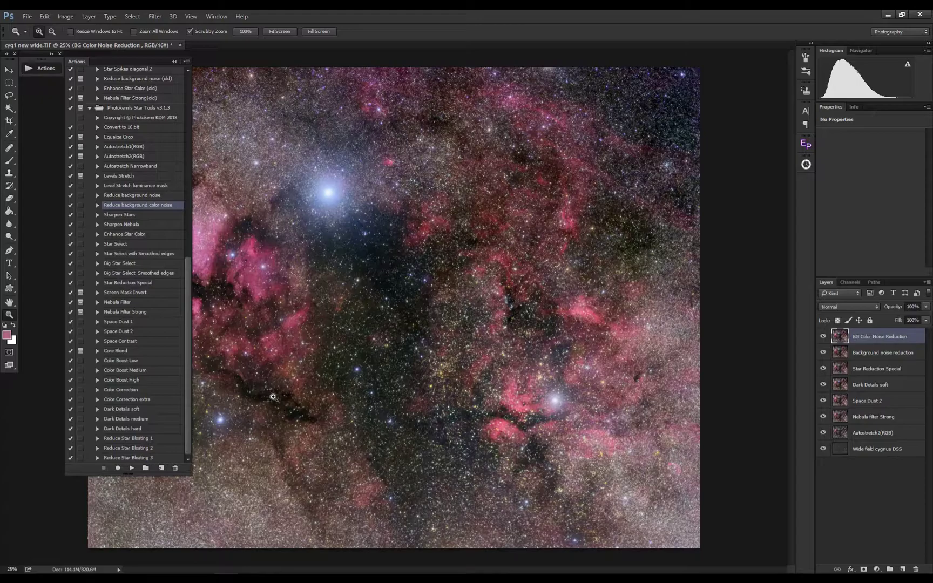
Run the Dark Details soft action again on the noise-reduced image.
click(140, 409)
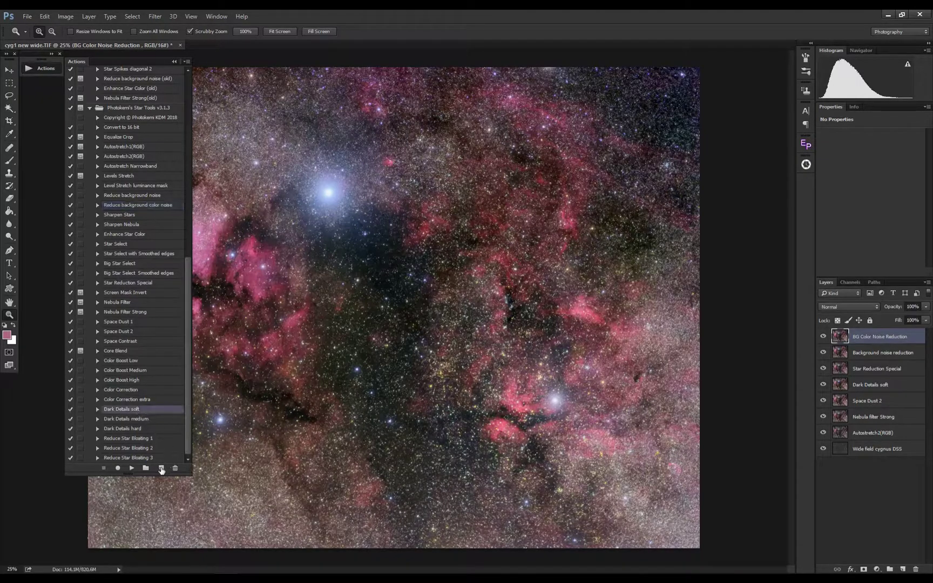
click(132, 467)
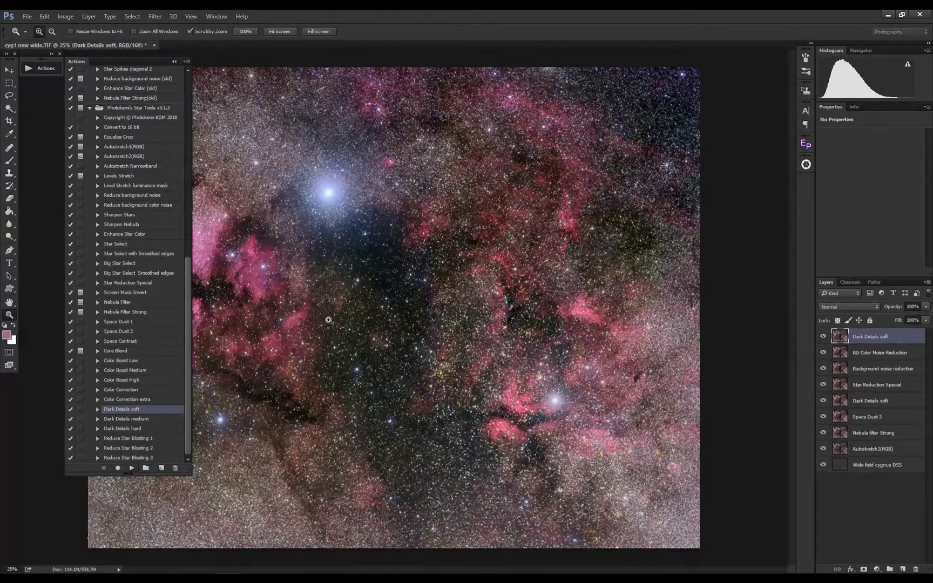
Compare the nebula up close with the Dark Details soft and both noise reduction layers hidden and shown.
drag(227, 268, 280, 284)
click(825, 337)
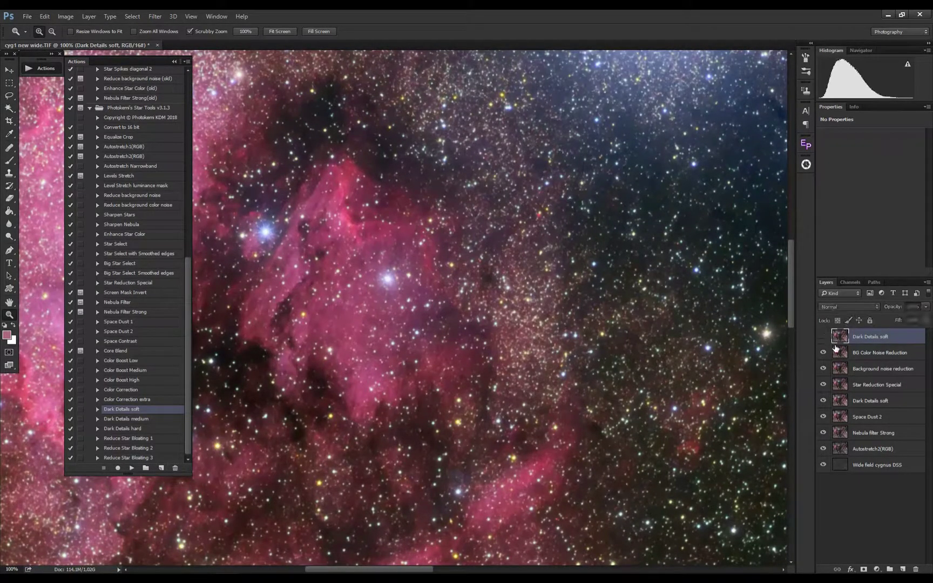
click(823, 352)
click(824, 338)
click(824, 338)
click(823, 369)
click(823, 353)
click(823, 336)
Set the uppermost Dark Details soft layer's opacity to 45% and merge it with the two noise reduction layers.
drag(891, 308, 850, 318)
drag(778, 323, 711, 323)
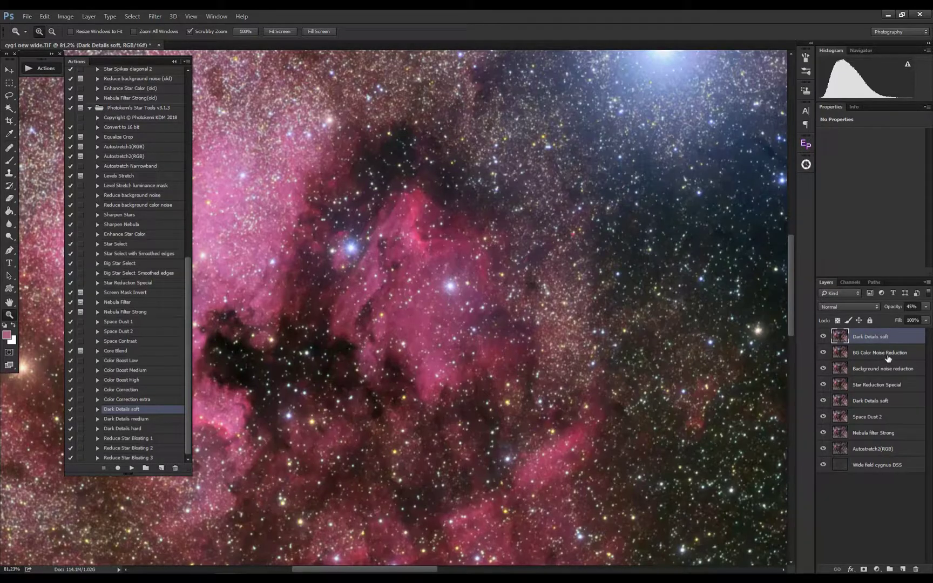
shift+click(898, 372)
right_click(898, 372)
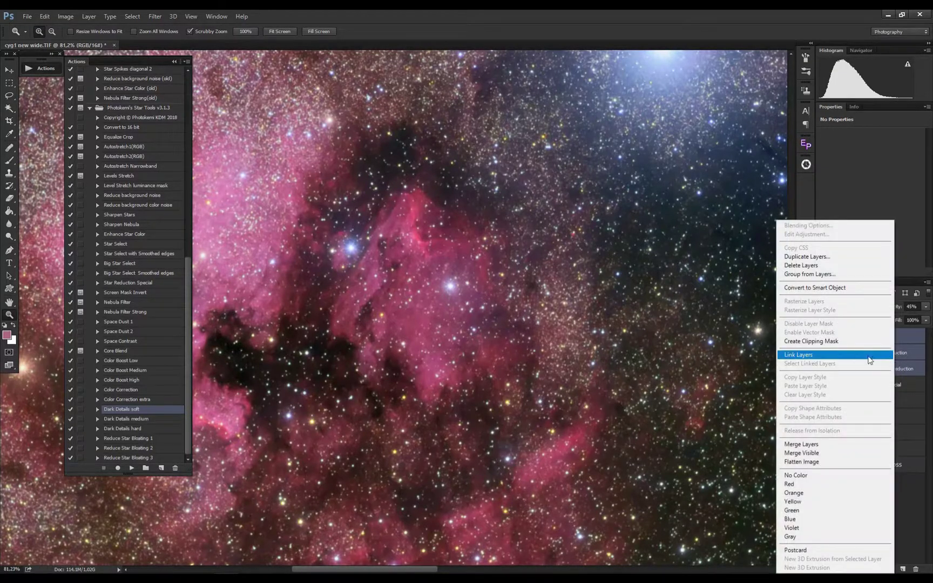
click(809, 445)
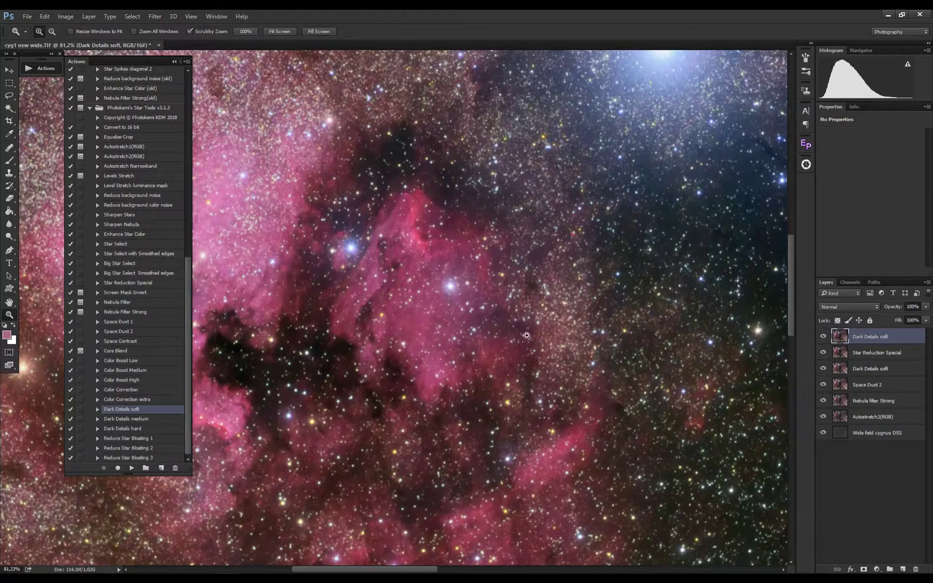
Run the Reduce Green Hue (medium) action on the merged Dark Details soft layer.
scroll(522, 336, down, 3)
scroll(440, 362, up, 1)
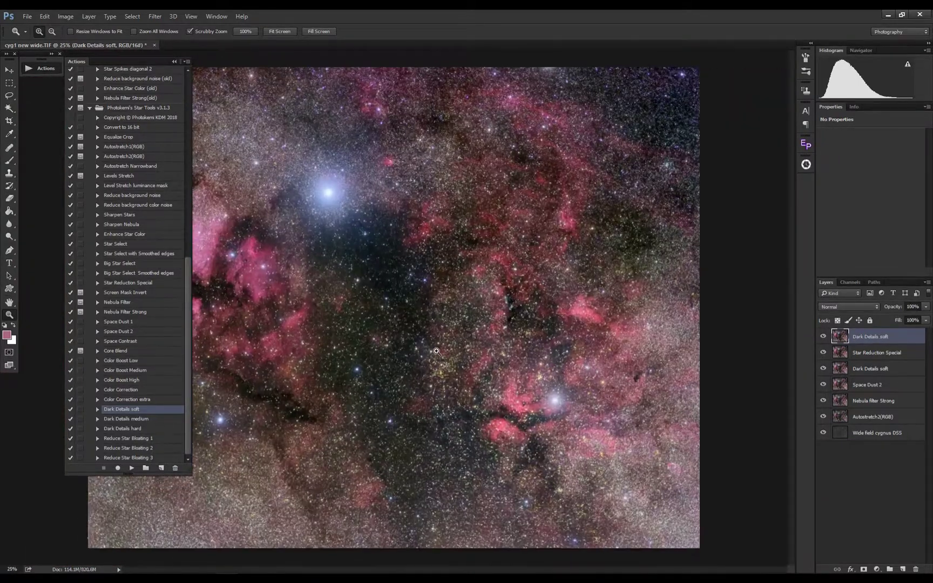
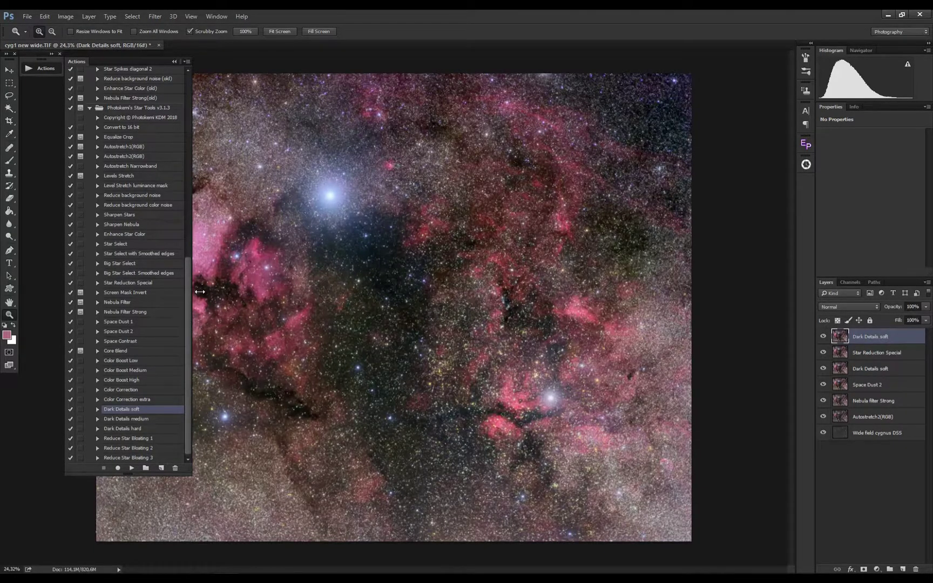
drag(190, 293, 188, 245)
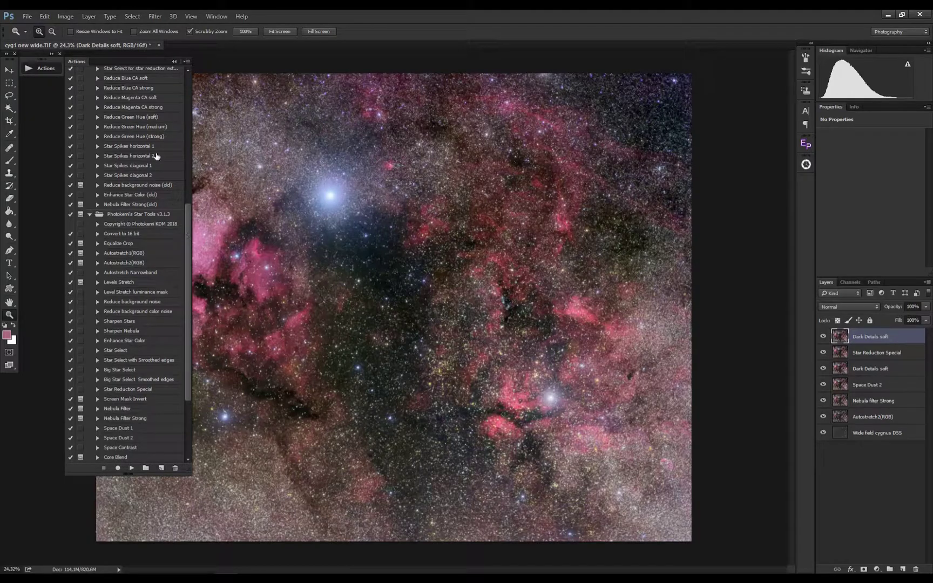
click(152, 129)
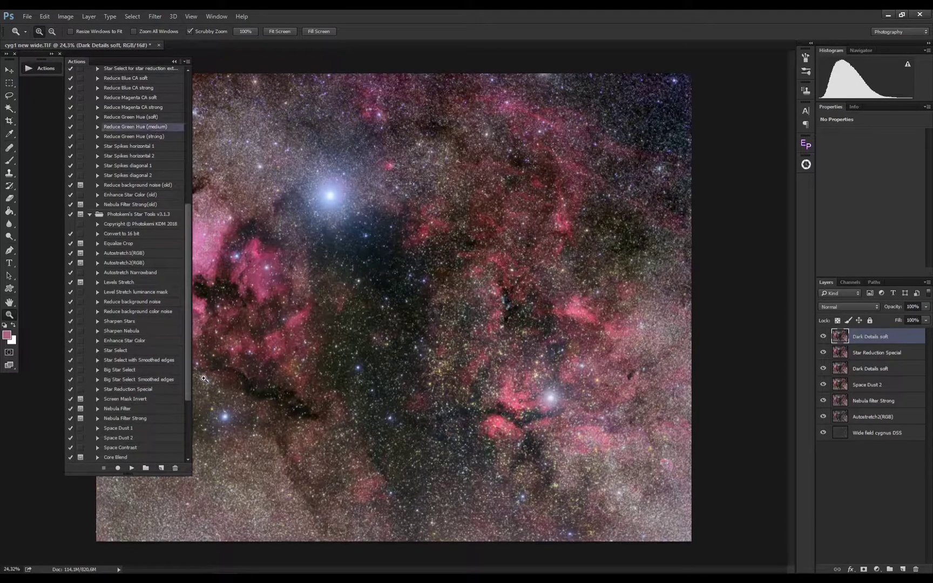
click(132, 469)
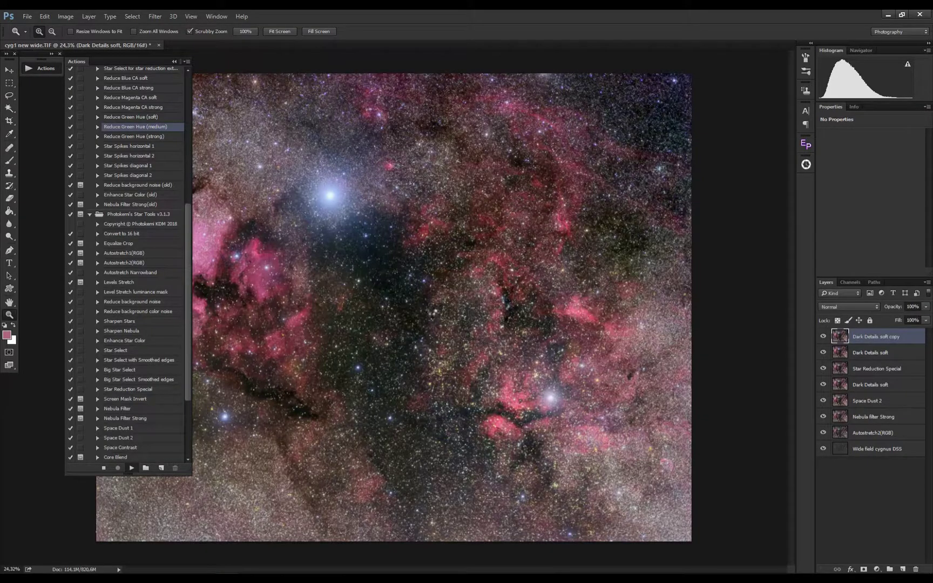
Lower the Reduce Green Hue (medium) layer's opacity and stamp all visible layers into a new layer.
drag(431, 311, 287, 318)
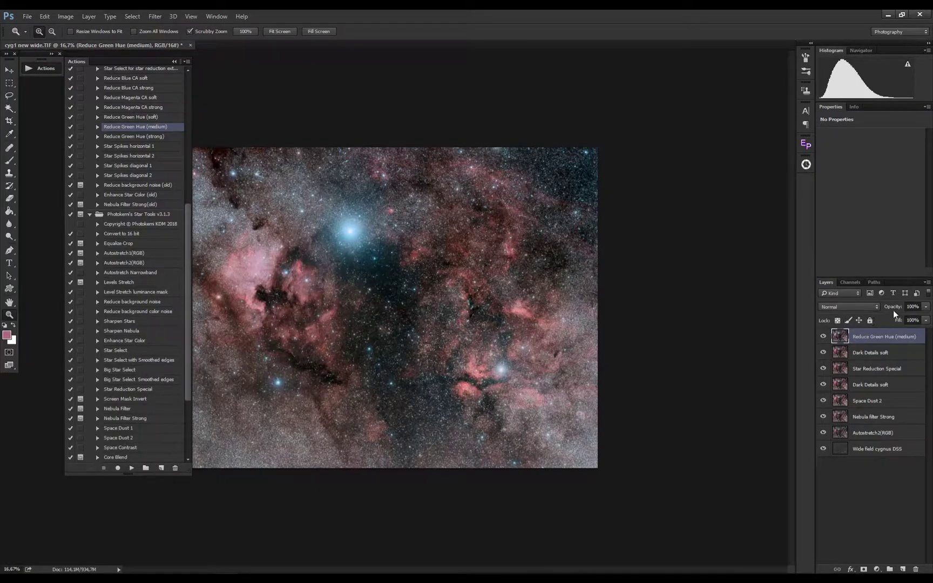
drag(893, 311, 866, 307)
key(ctrl+alt+shift+e)
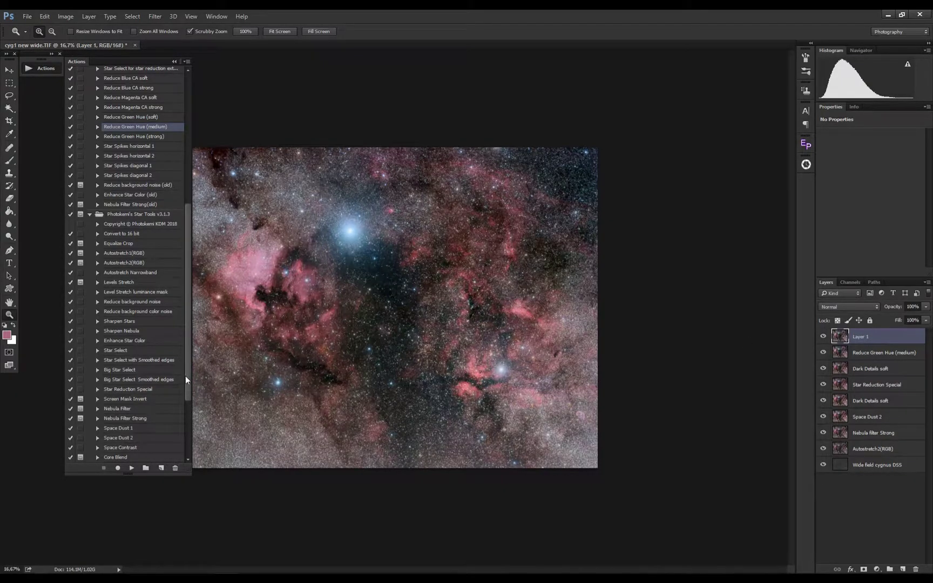
Run the Color Boost Low action and merge its resulting layer into Layer 1 below.
drag(185, 376, 185, 406)
click(134, 413)
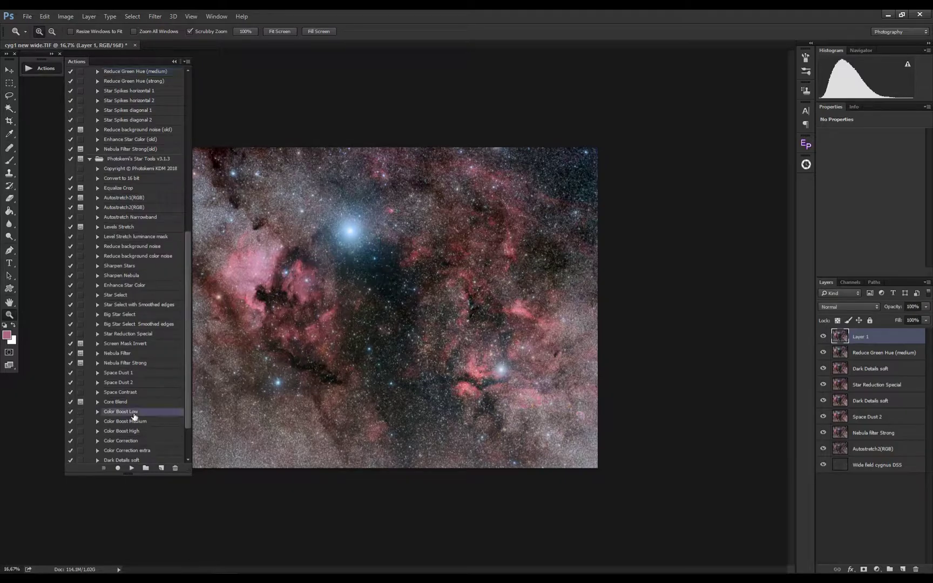
click(132, 468)
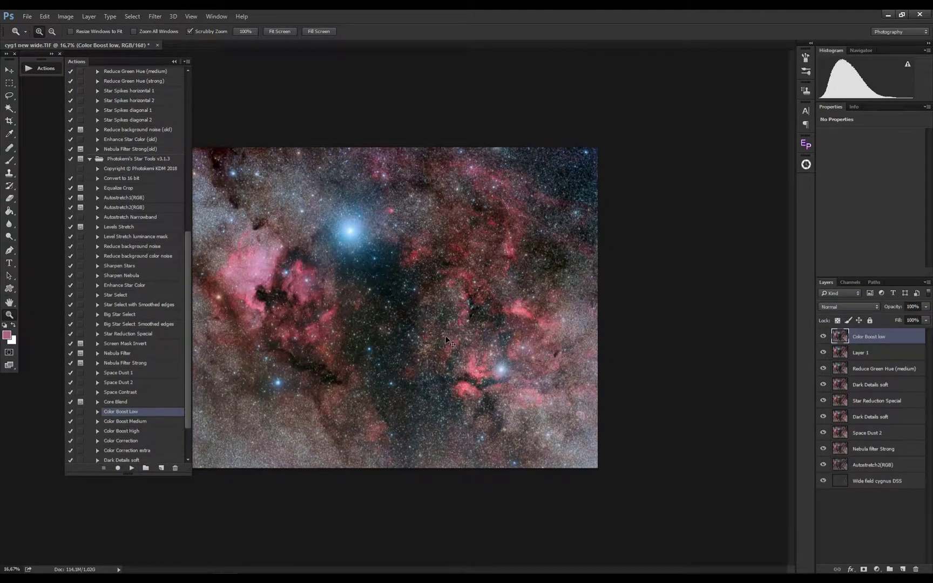
key(Delete)
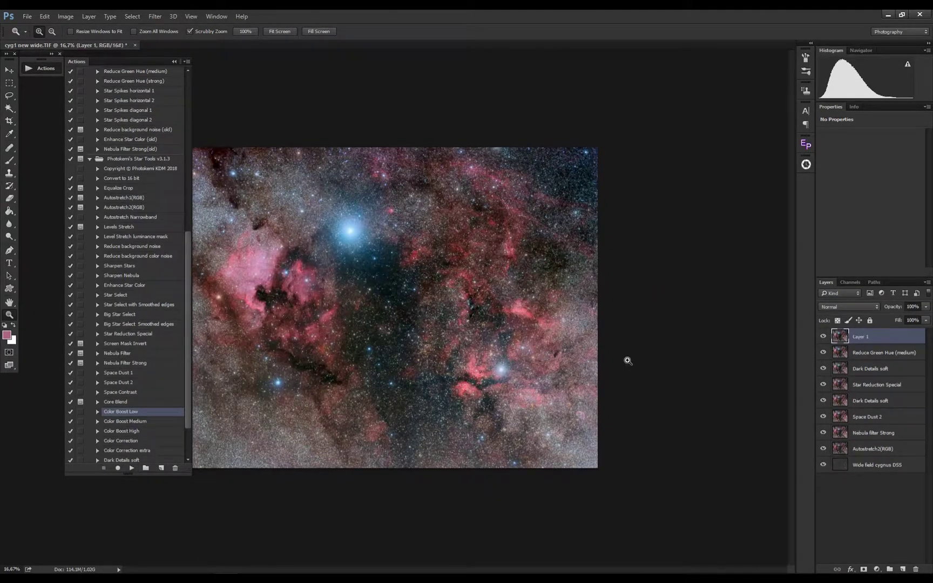
Compare the image with and without the green reduction and color boost by toggling Layer 1 over the Dark Details soft result.
click(823, 352)
click(823, 337)
click(824, 337)
click(824, 337)
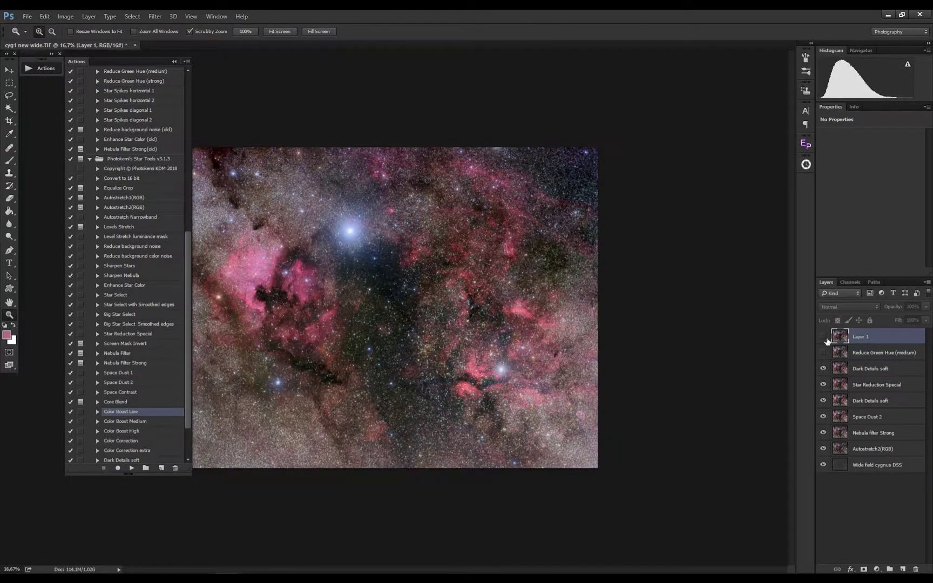
click(823, 337)
alt+click(391, 375)
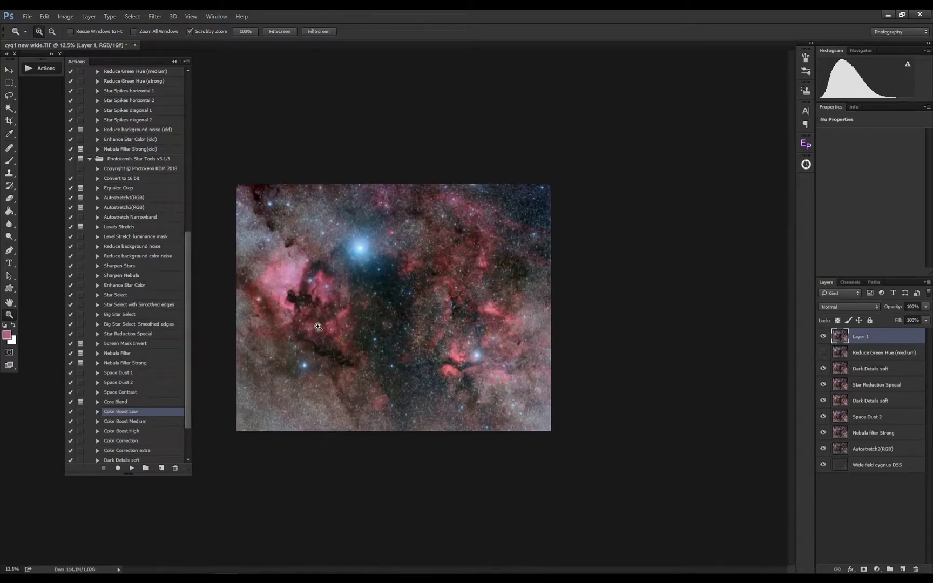
click(318, 326)
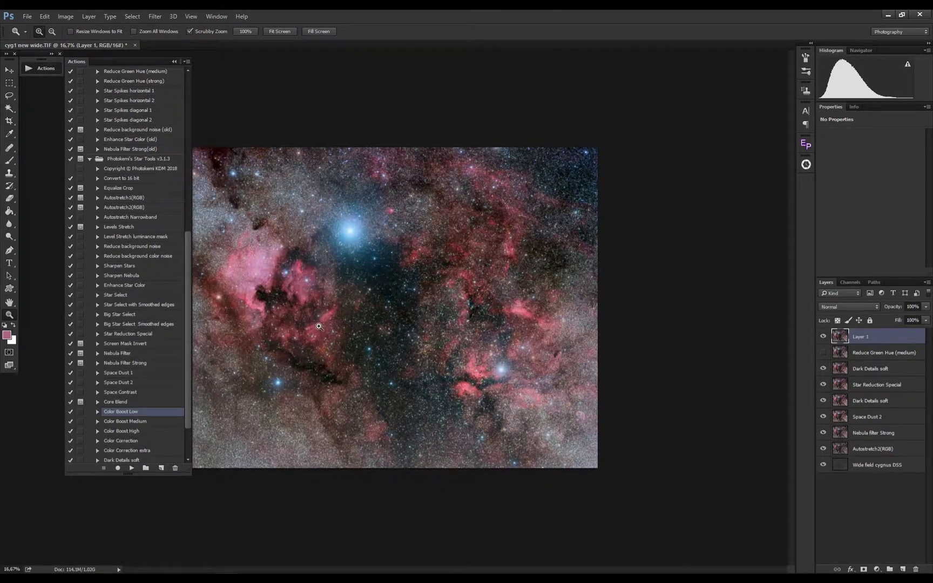
click(823, 336)
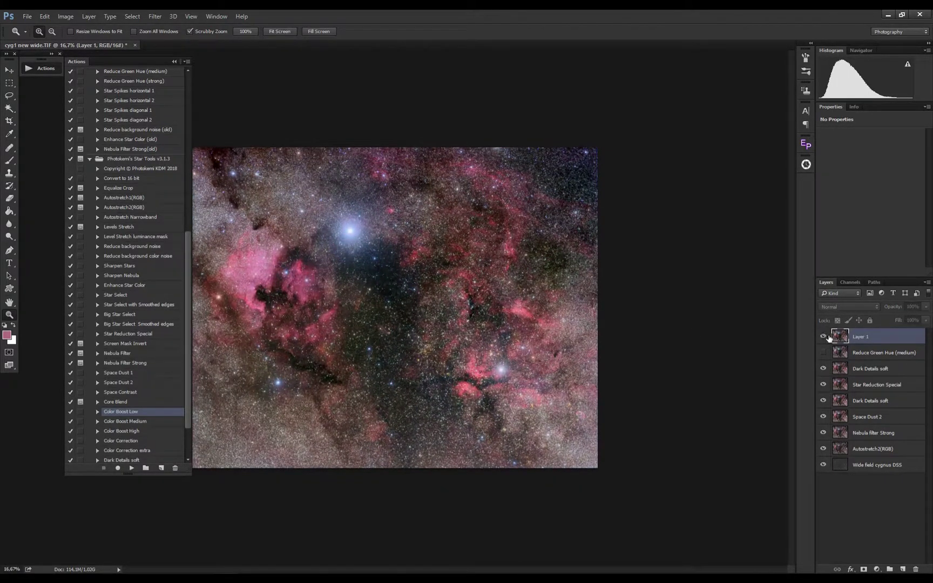
click(824, 336)
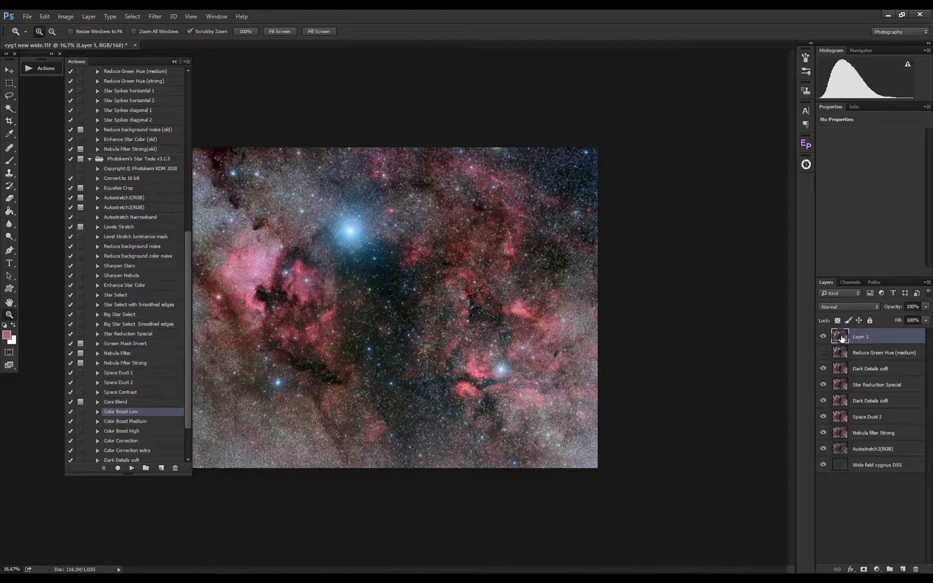
Show the Reduce Green Hue (medium) layer again and compare the color boost alone by hiding and showing Layer 1.
click(823, 351)
click(825, 337)
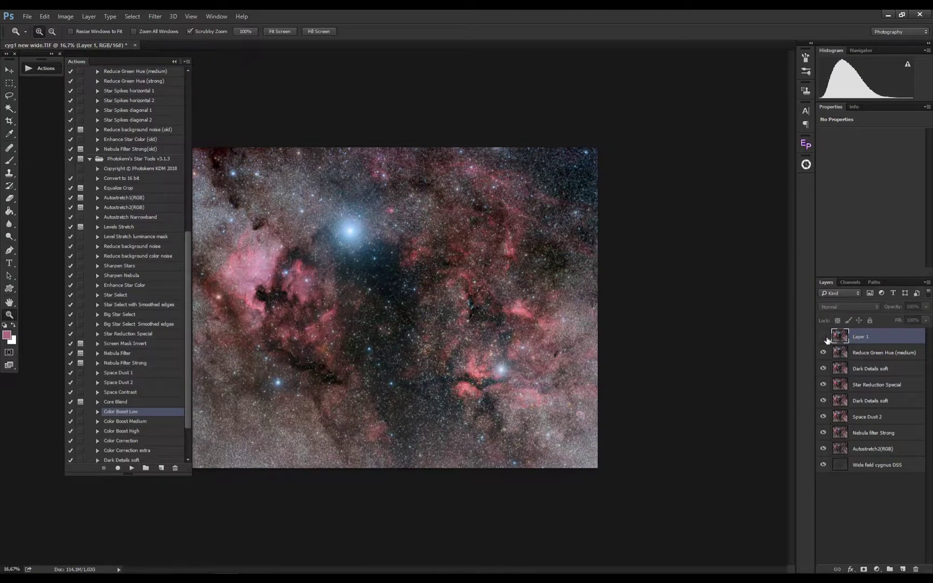
click(824, 337)
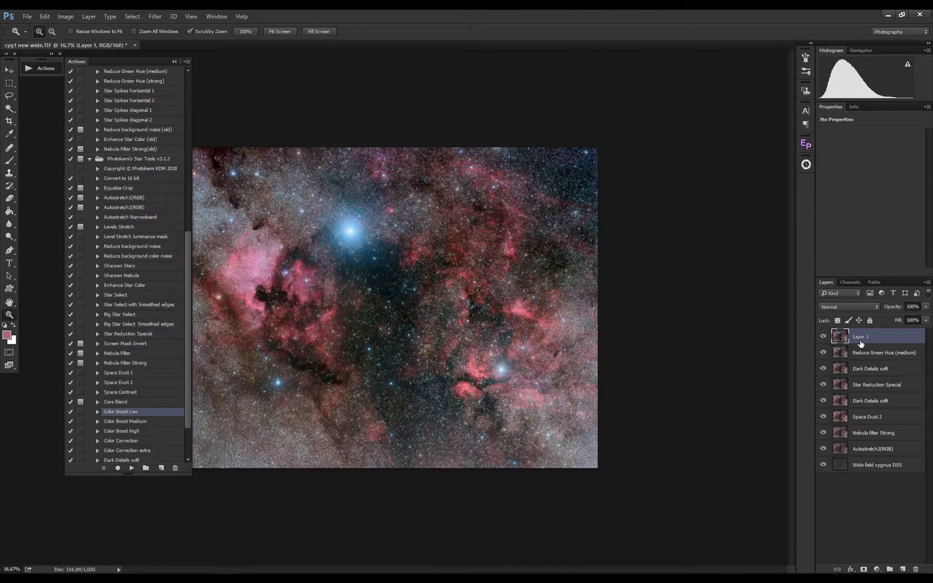
Merge Layer 1 into the Reduce Green Hue (medium) layer, duplicate the result and name the copy "stars".
drag(860, 345, 905, 568)
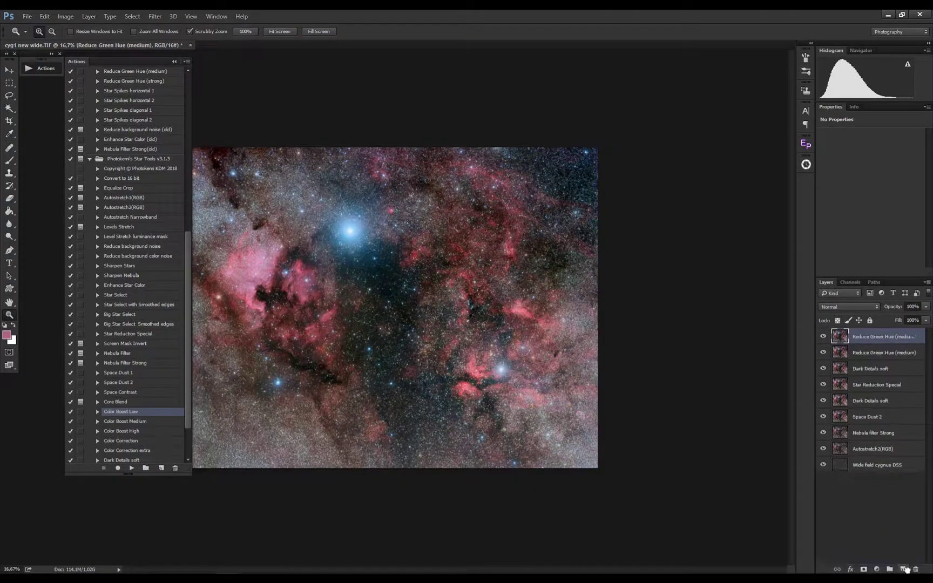
double_click(870, 337)
text(stars)
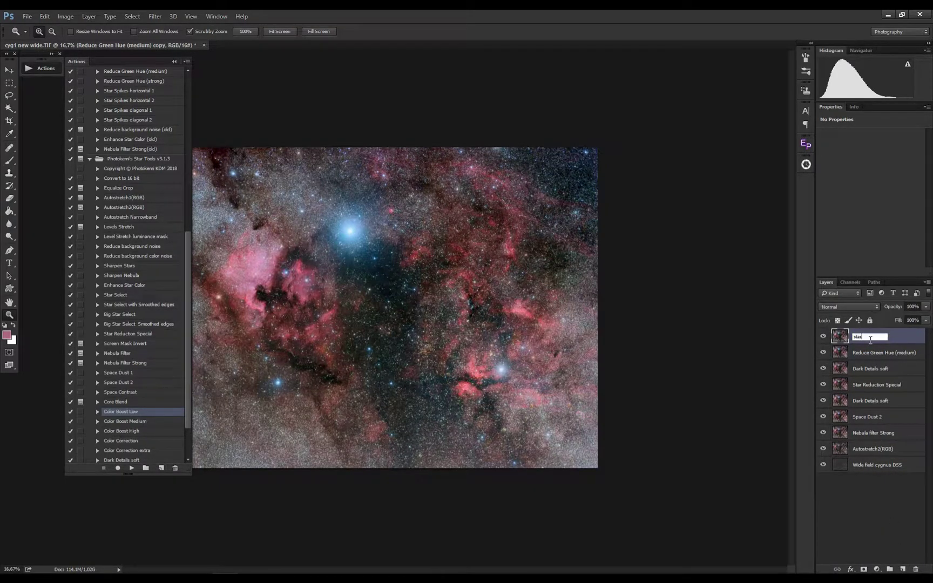
key(Return)
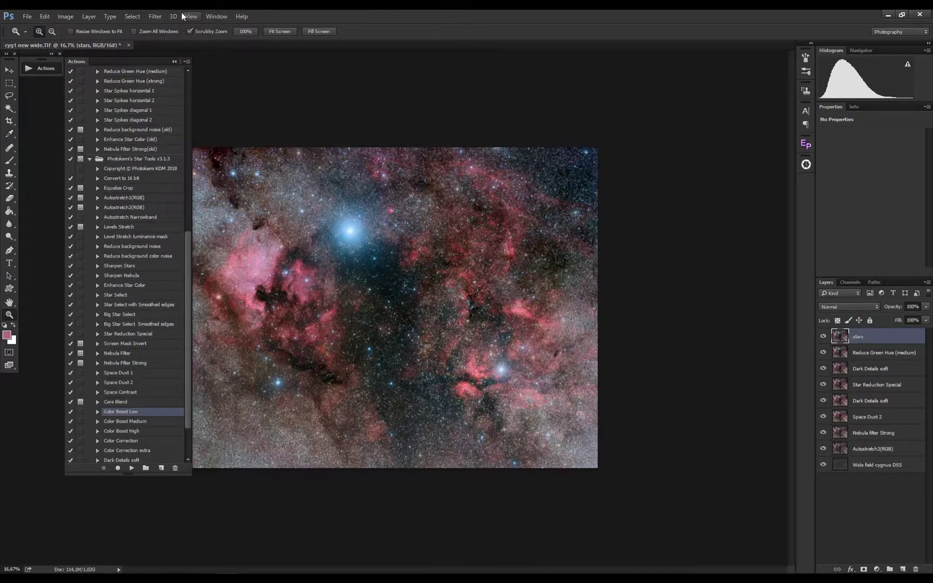
Apply the Camera Raw Filter to the stars layer with Texture set to -100.
click(155, 16)
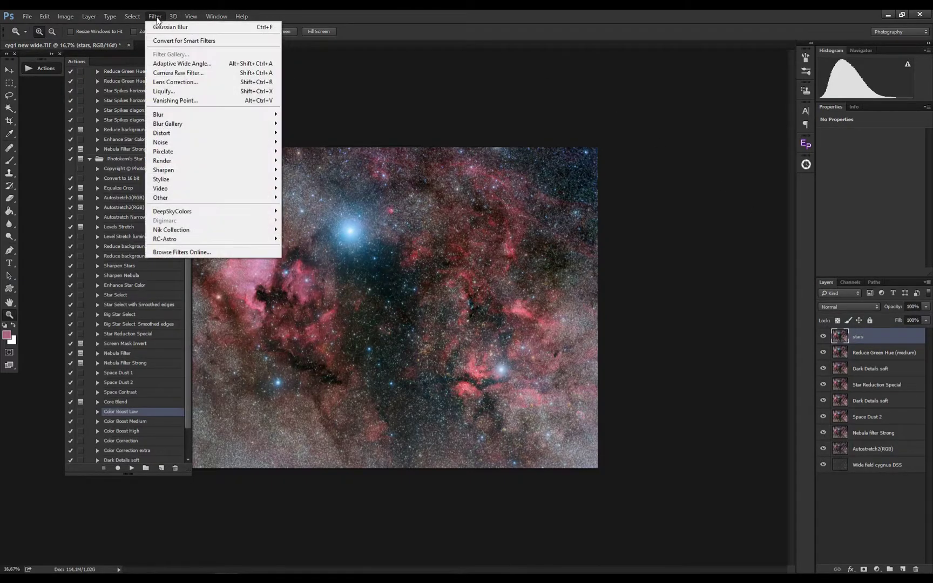
click(201, 75)
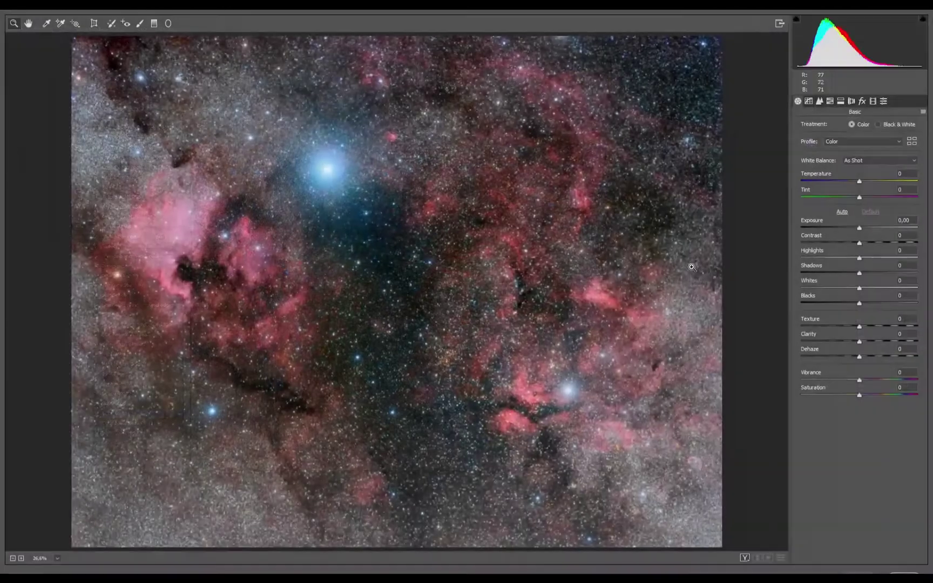
click(805, 324)
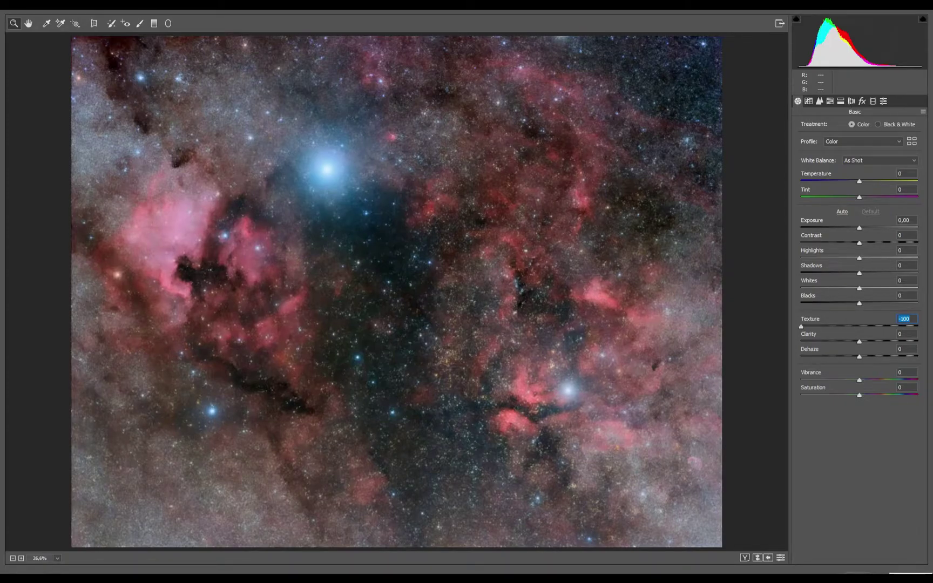
key(Return)
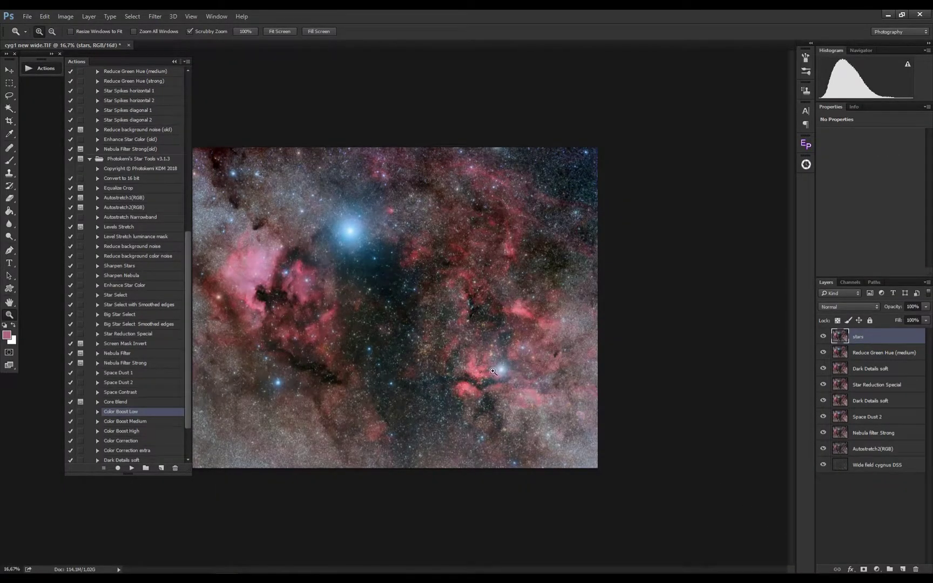
Hide the stars layer and run the Star Select with Smoothed edges action on the Reduce Green Hue (medium) layer.
click(298, 294)
click(298, 294)
click(298, 294)
click(298, 295)
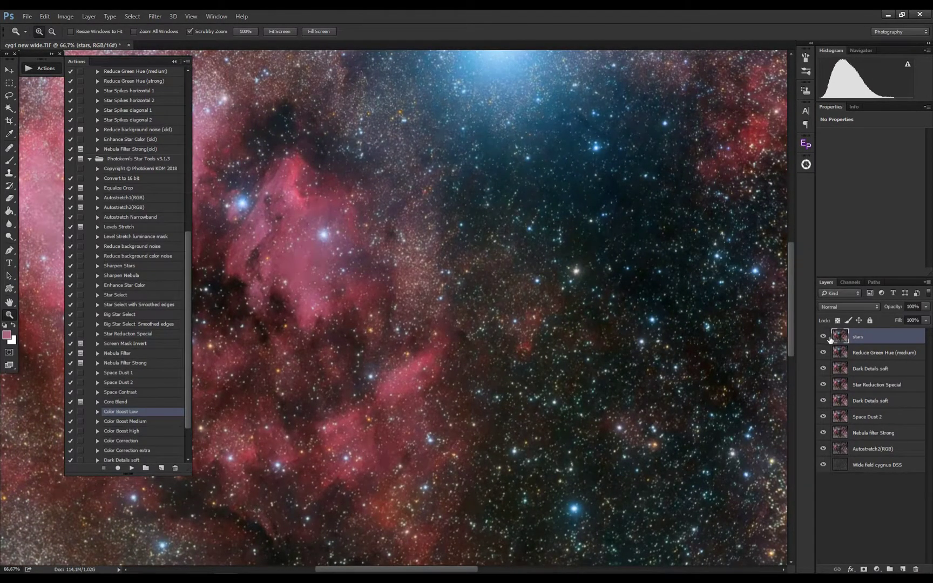
click(847, 357)
click(823, 338)
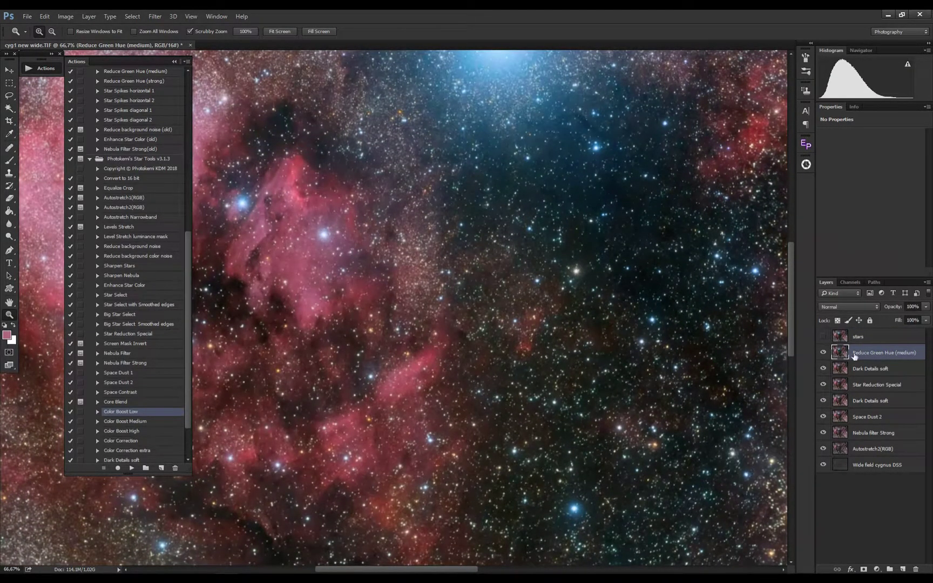
click(156, 305)
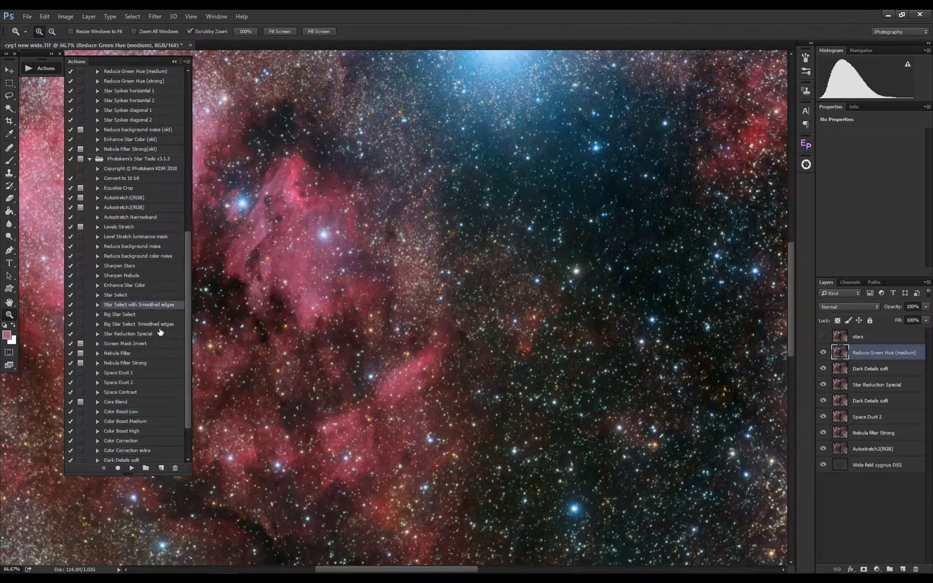
click(132, 468)
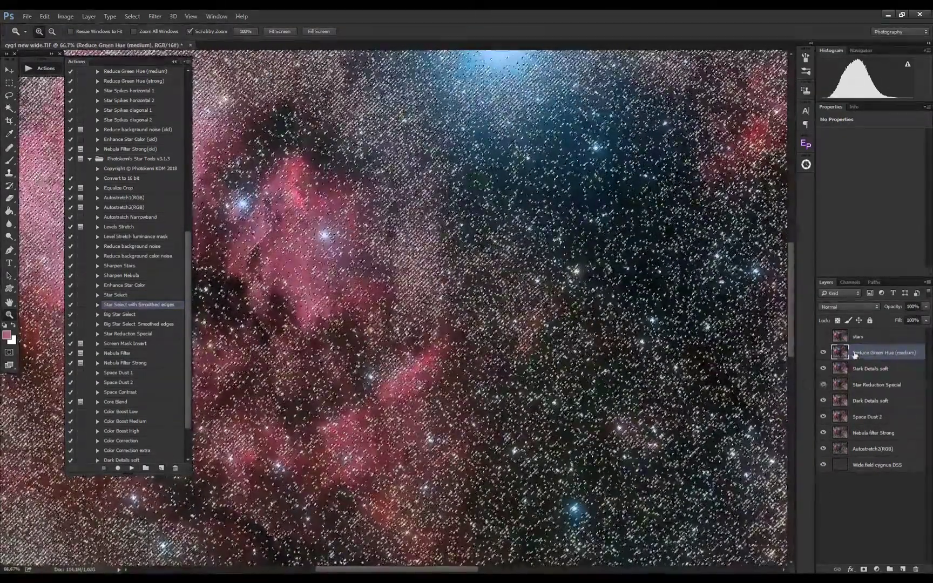
Expand the star selection made on the Reduce Green Hue (medium) layer.
click(415, 364)
click(415, 365)
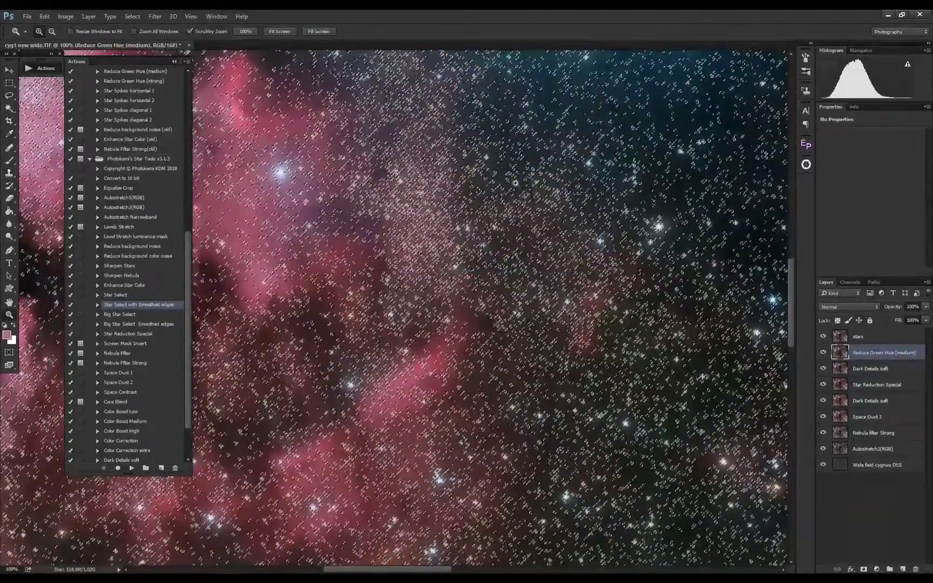
drag(772, 302, 659, 413)
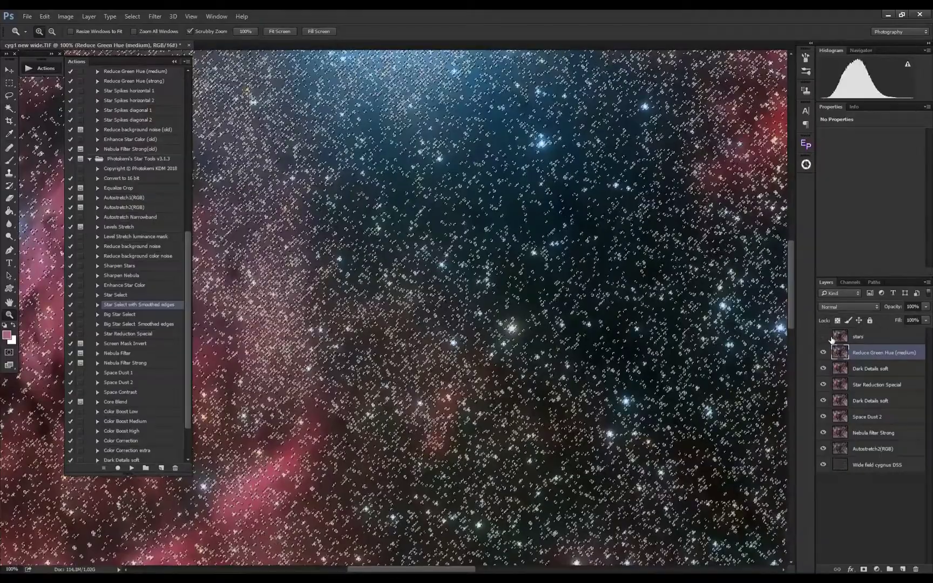
click(132, 16)
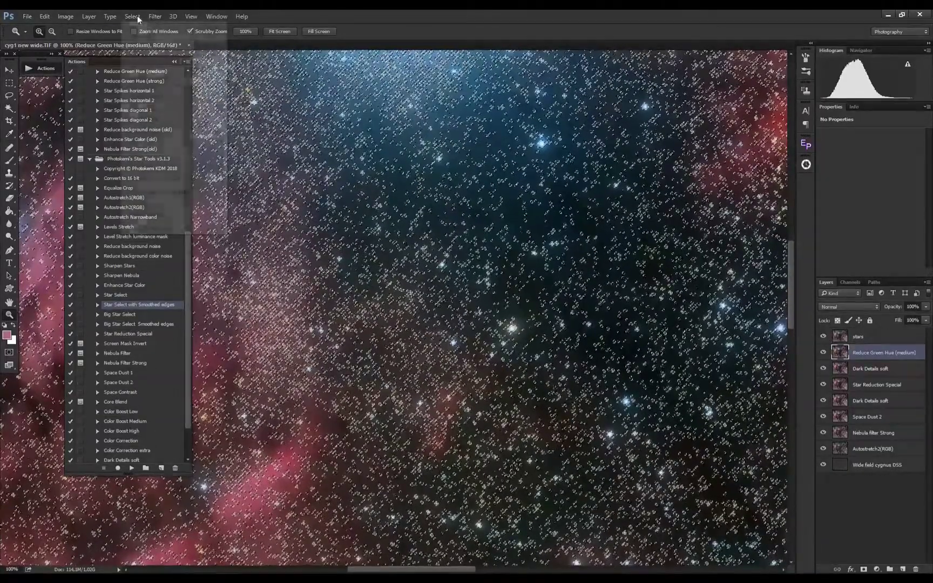
mouse_move(157, 142)
click(241, 160)
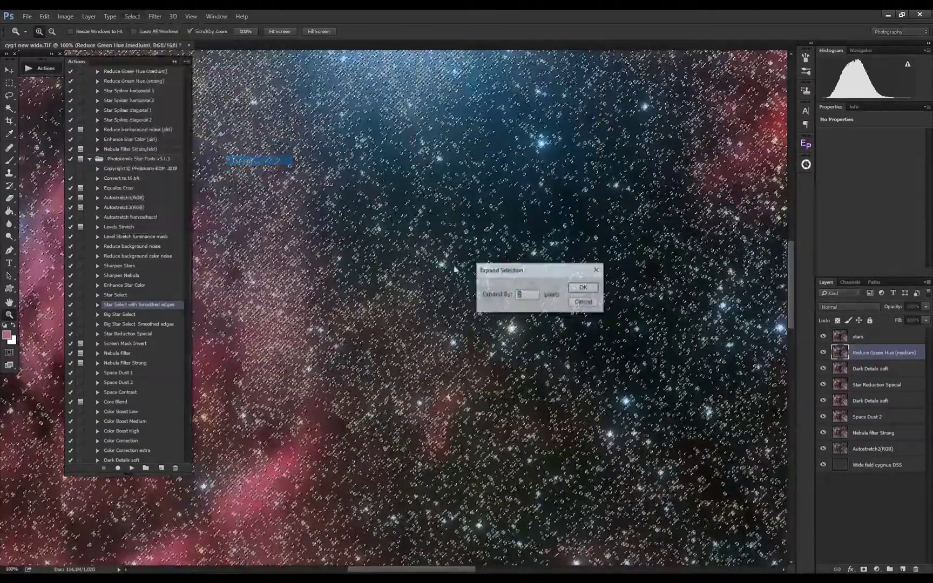
click(570, 300)
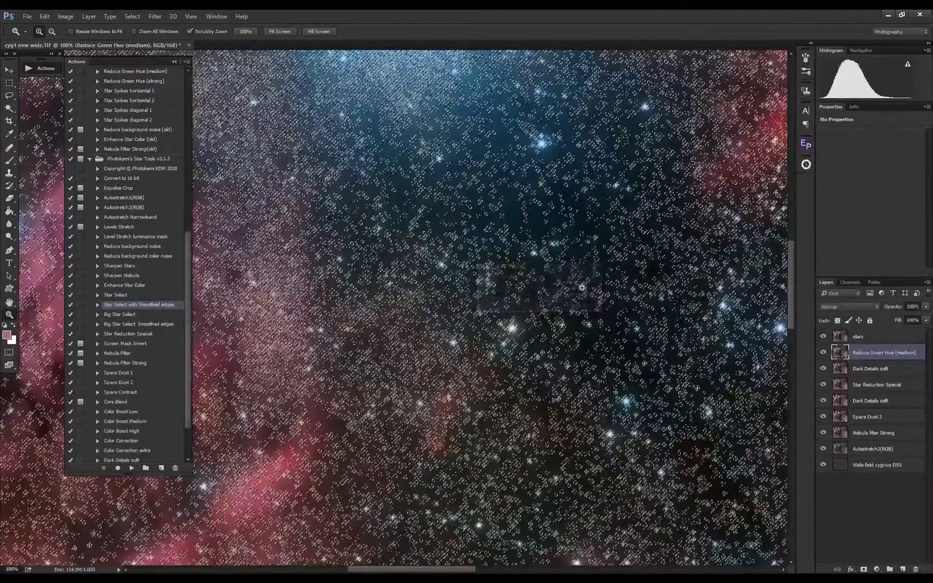
Feather the star selection by 1 pixel and turn it into a layer mask on the stars layer.
click(132, 17)
mouse_move(182, 141)
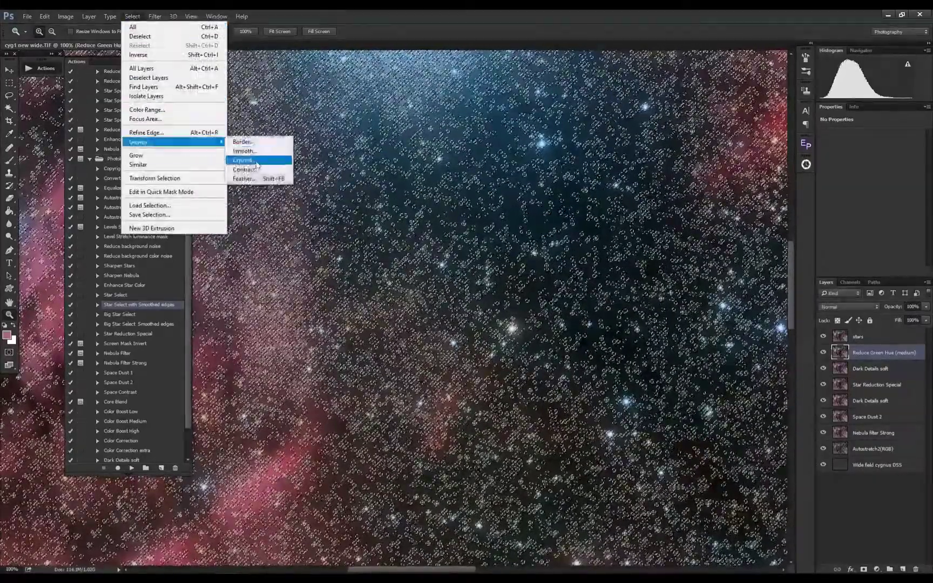
click(251, 179)
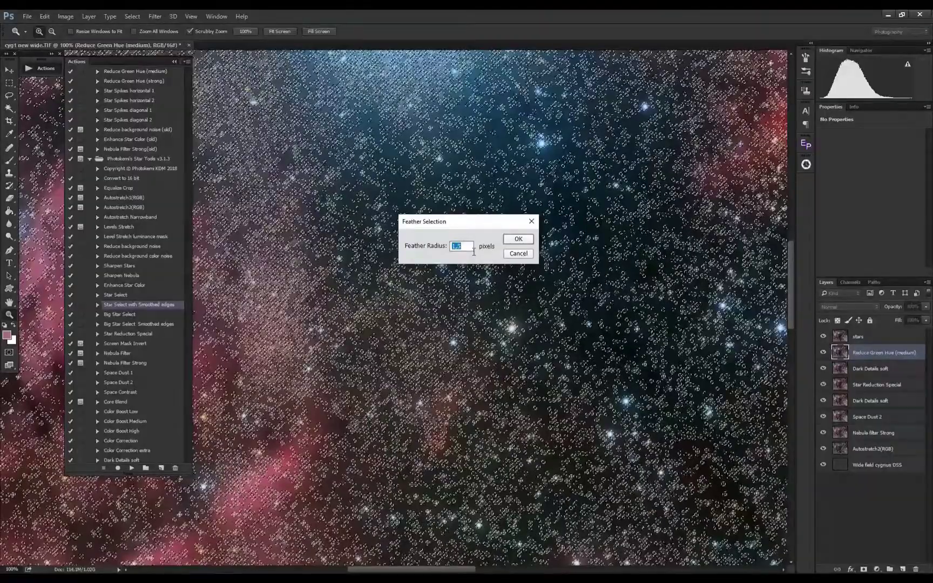
text(1)
click(517, 239)
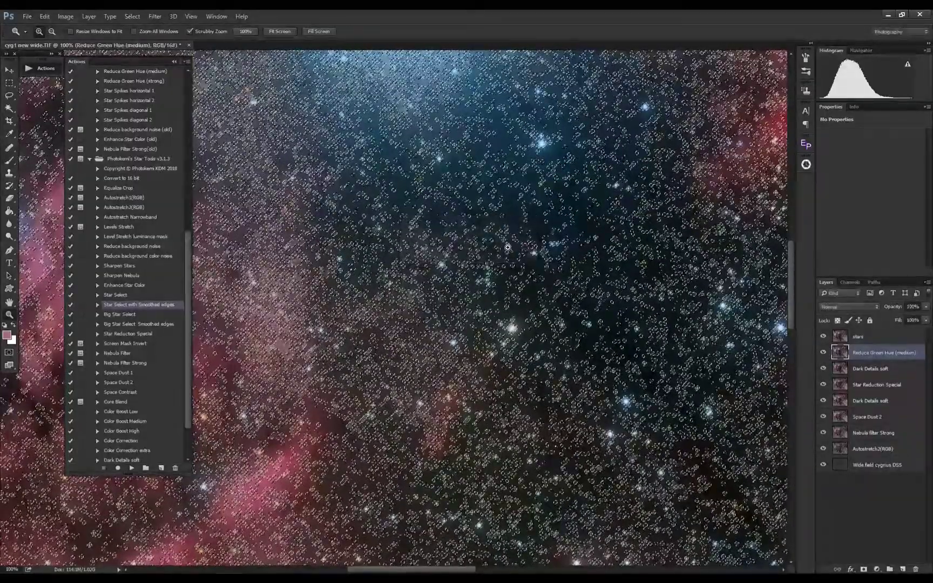
click(870, 337)
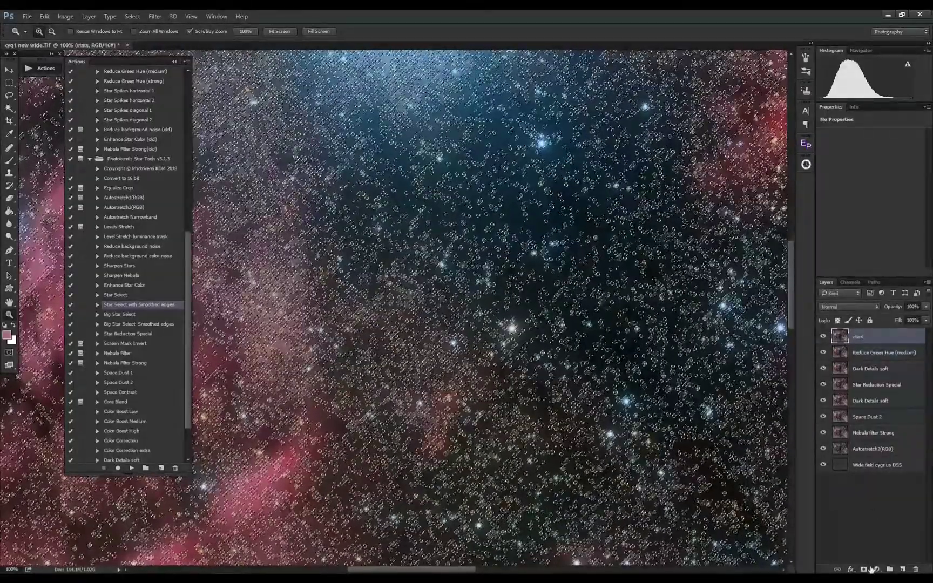
click(863, 569)
Compare the softened stars near the nebula at 200% by hiding and showing the stars layer and its mask.
drag(383, 339, 664, 330)
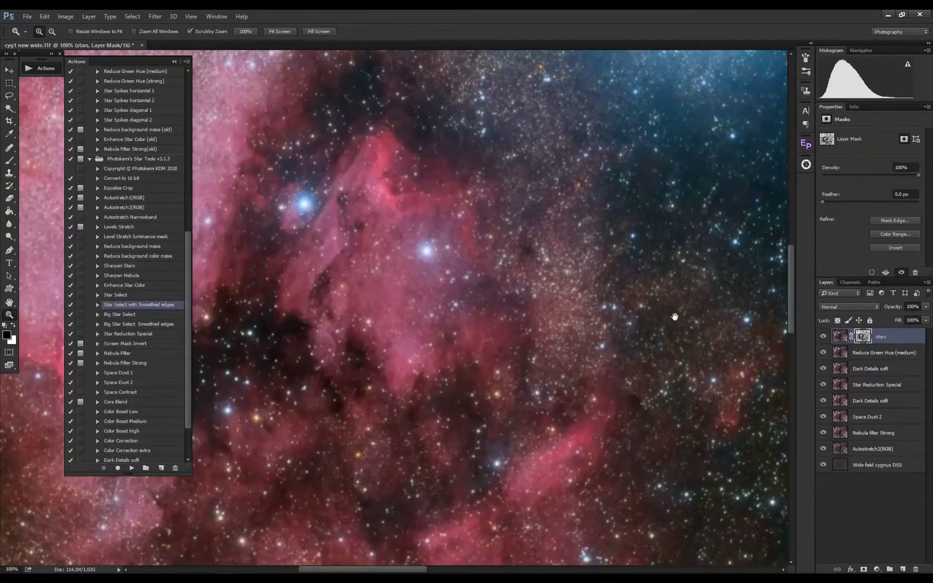
click(421, 303)
click(823, 336)
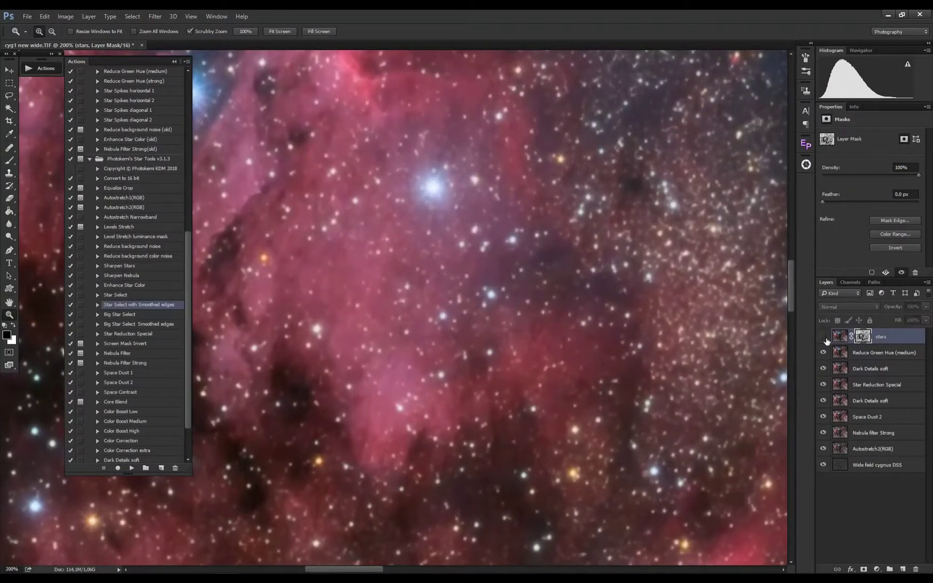
click(823, 337)
click(823, 337)
click(823, 336)
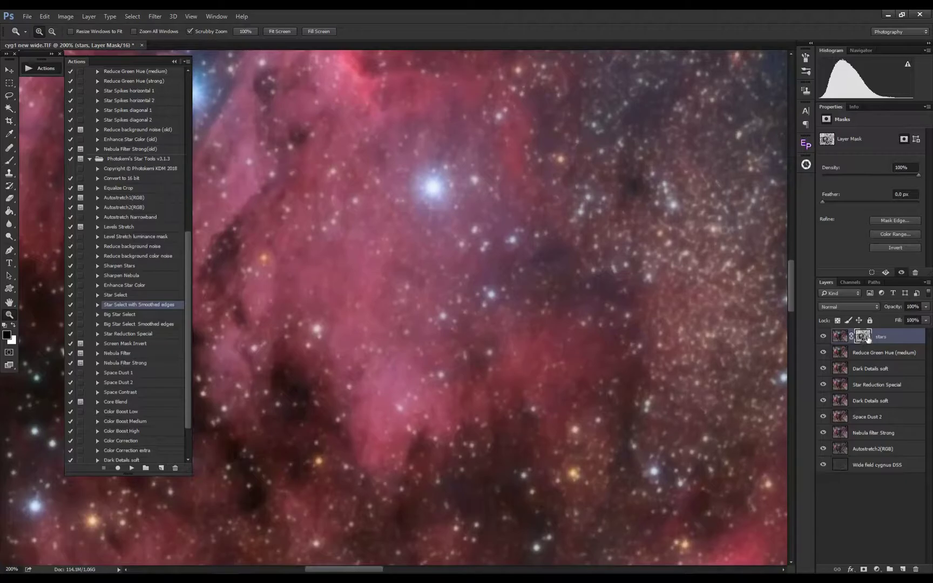
shift+click(856, 342)
shift+click(856, 341)
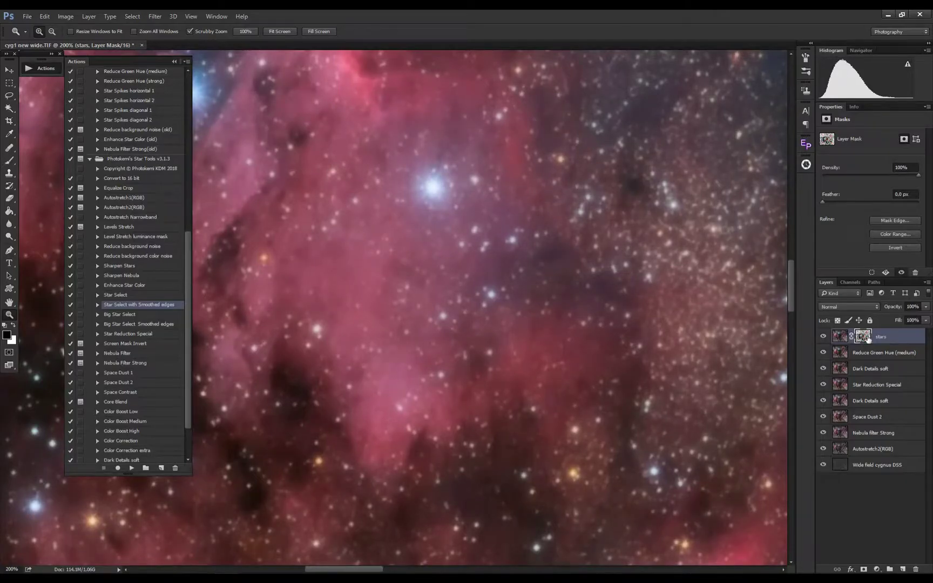
click(823, 336)
click(823, 336)
Check the stars layer against the whole image and merge it into the Reduce Green Hue (medium) layer.
key(ctrl+0)
drag(611, 324, 647, 359)
click(827, 337)
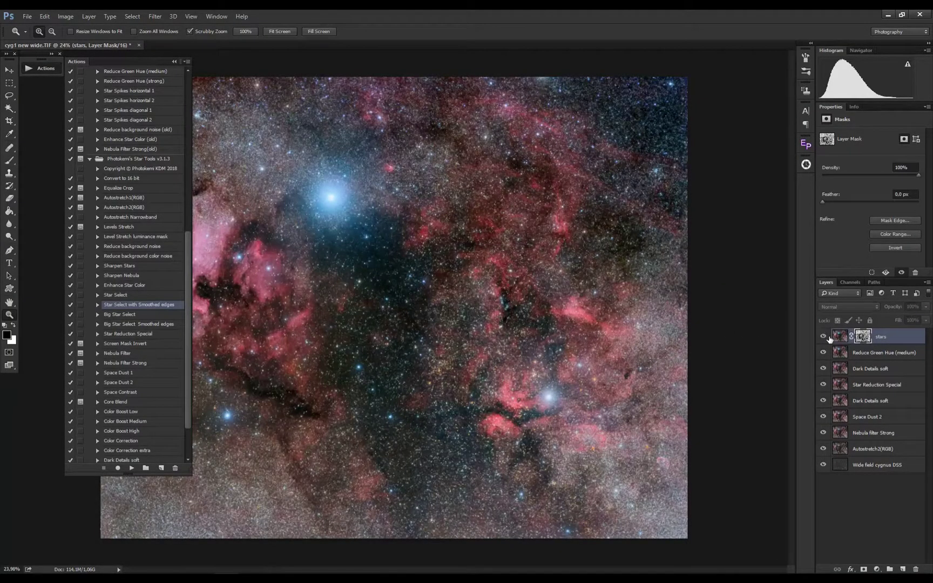
key(Delete)
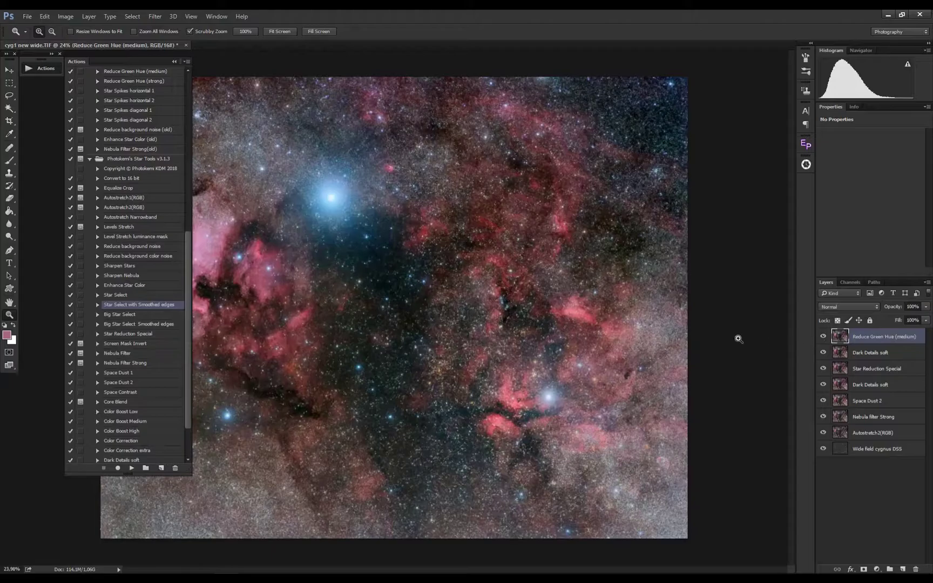
Run the Reduce size of Big Stars action on the Reduce Green Hue (medium) layer.
mouse_move(359, 313)
mouse_down()
mouse_move(344, 313)
mouse_move(359, 319)
mouse_up()
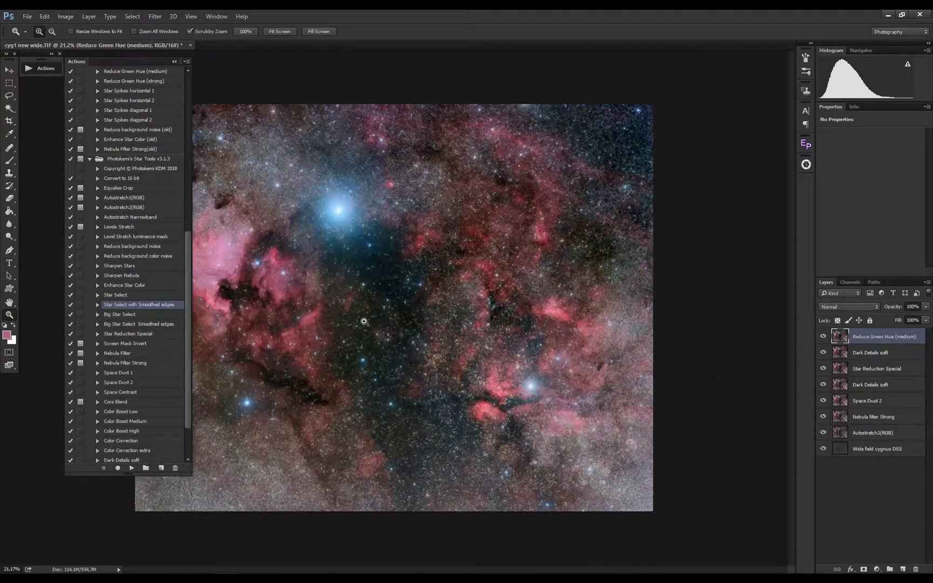
drag(186, 248, 189, 155)
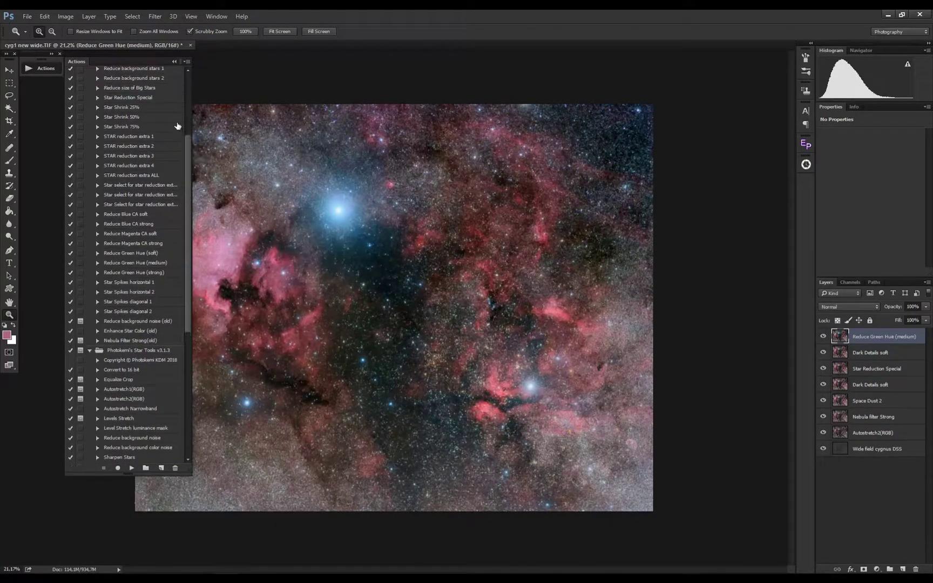
click(162, 88)
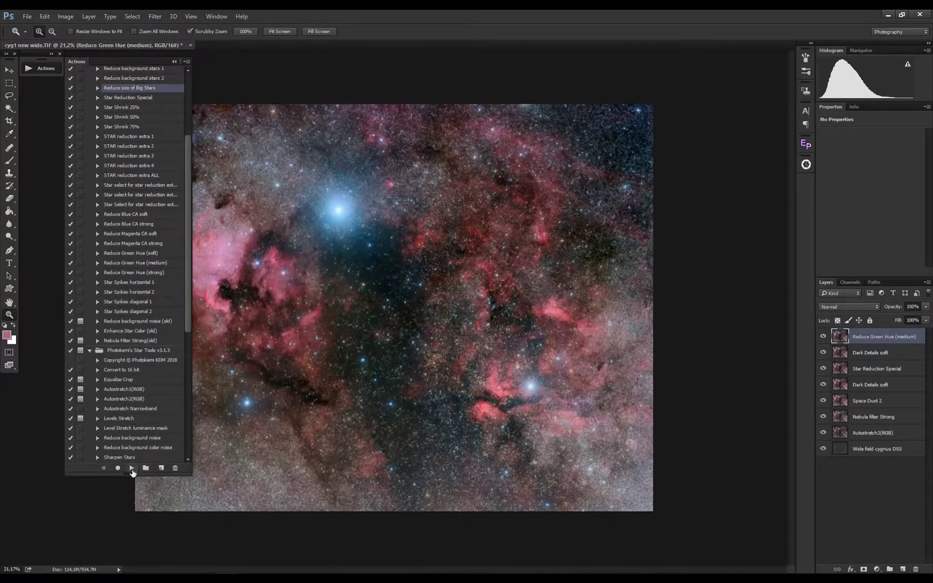
click(131, 467)
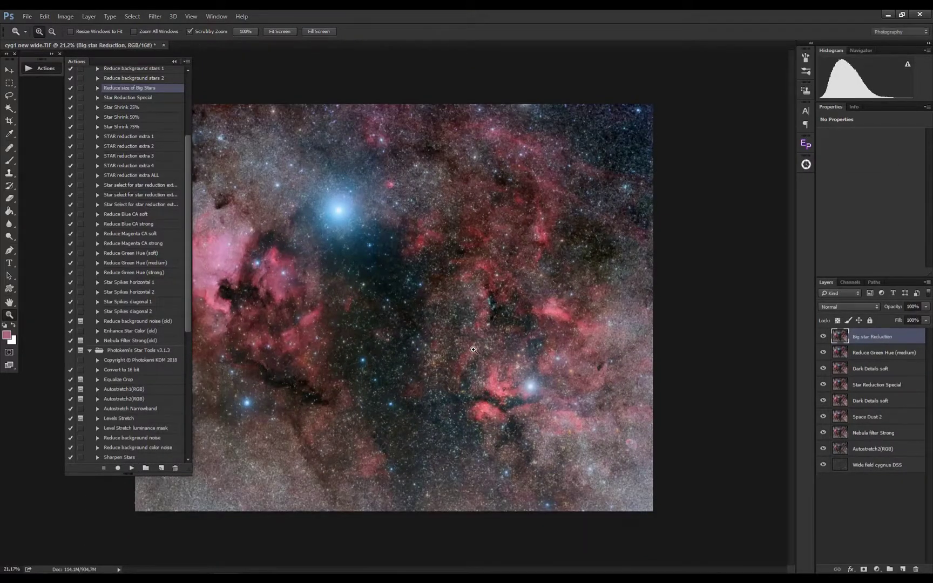
Compare the big star reduction at 50% zoom by repeatedly hiding and showing the Big star Reduction layer.
click(439, 356)
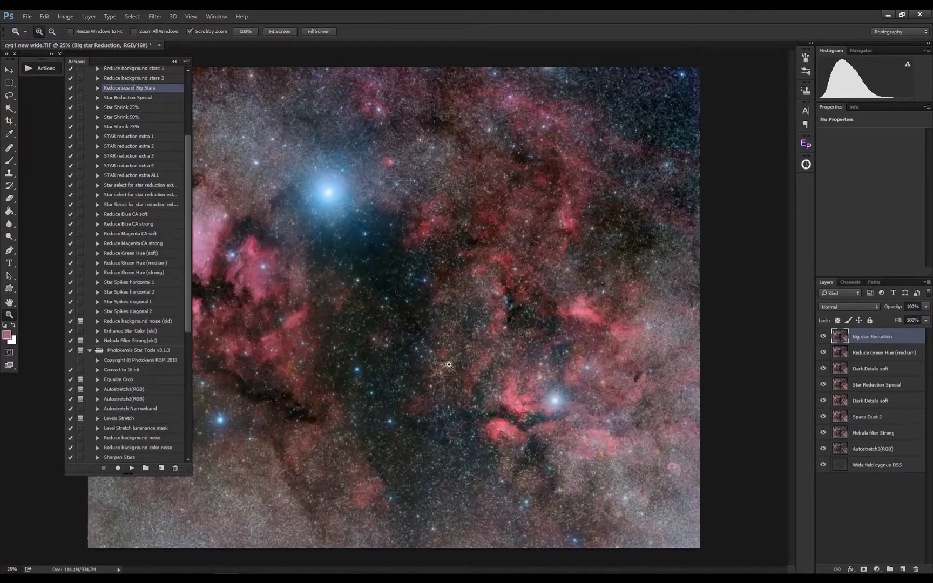
click(341, 341)
click(823, 337)
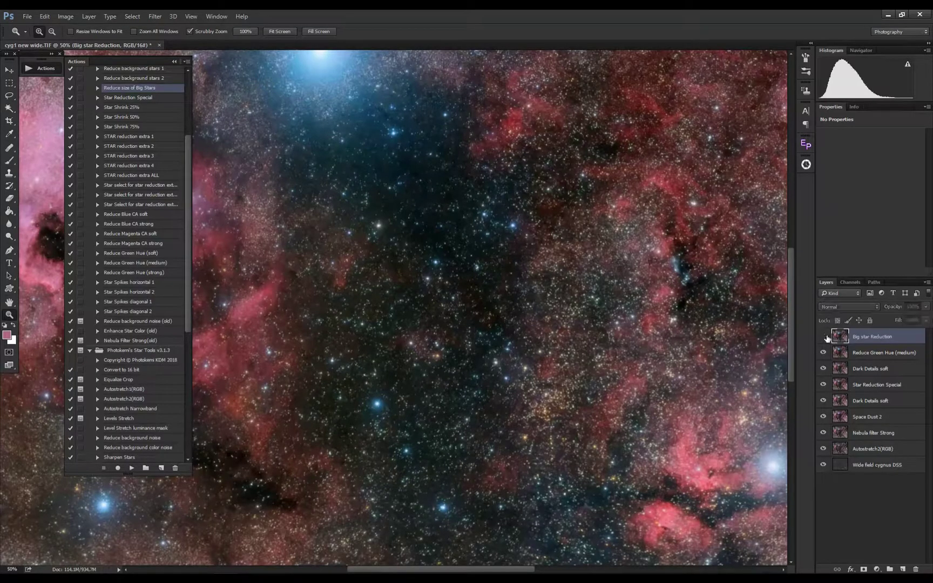
click(823, 337)
click(823, 337)
click(823, 337)
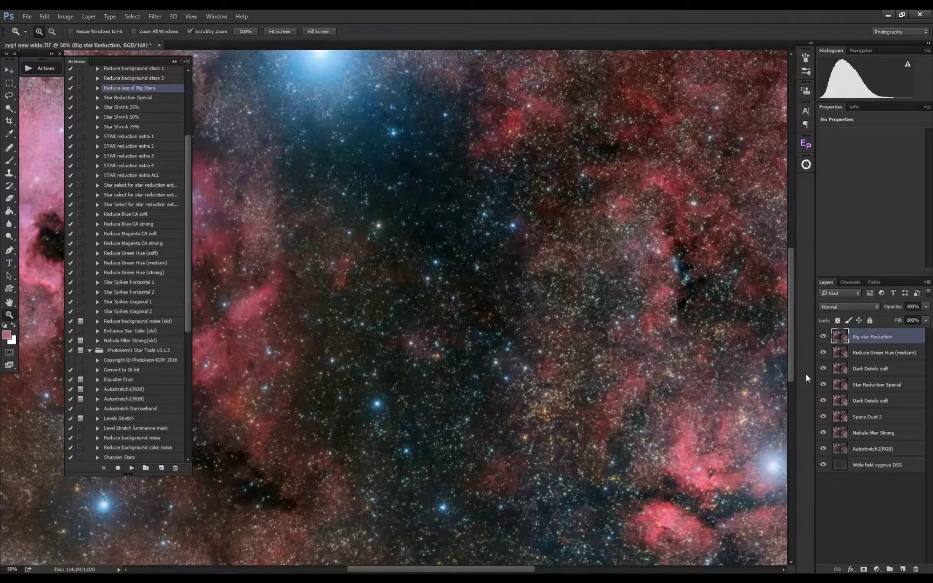
Duplicate the Big star Reduction layer and name the copy "nebula".
drag(621, 365, 600, 364)
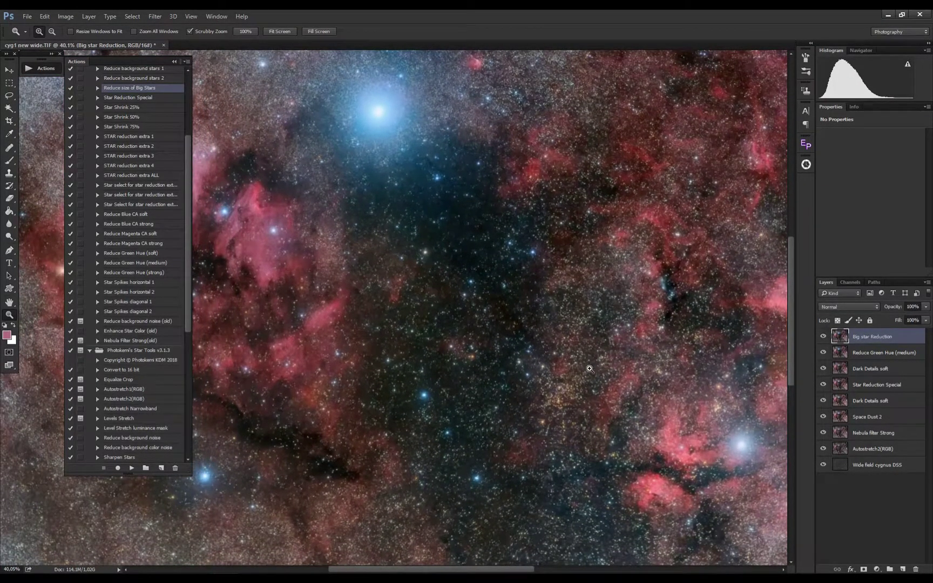
mouse_move(487, 330)
mouse_down()
mouse_move(462, 335)
mouse_move(479, 344)
mouse_up()
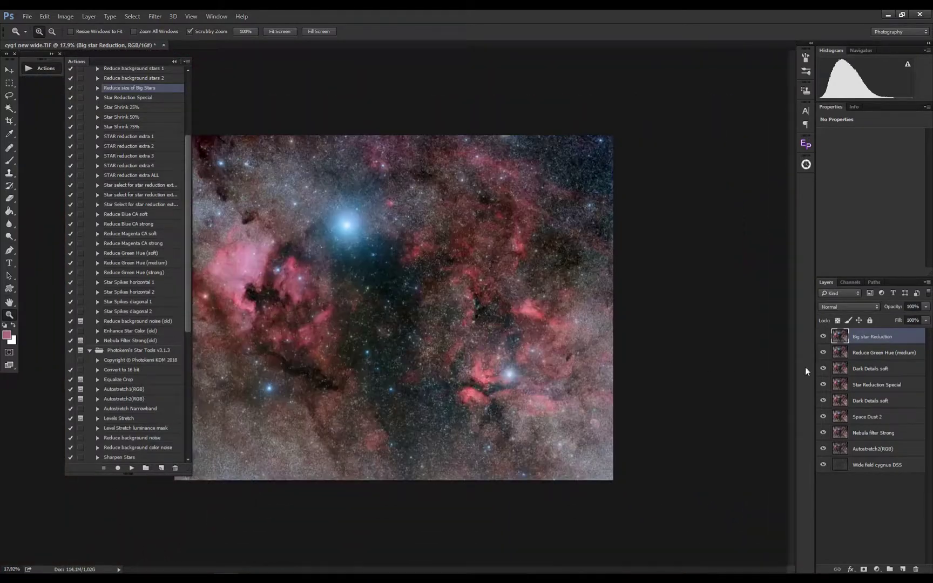
drag(843, 343, 902, 569)
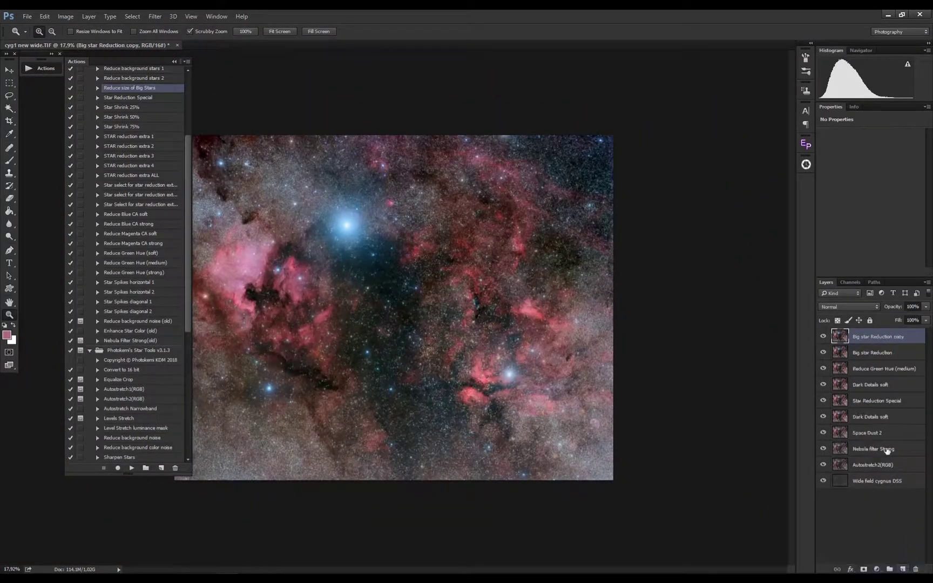
double_click(880, 338)
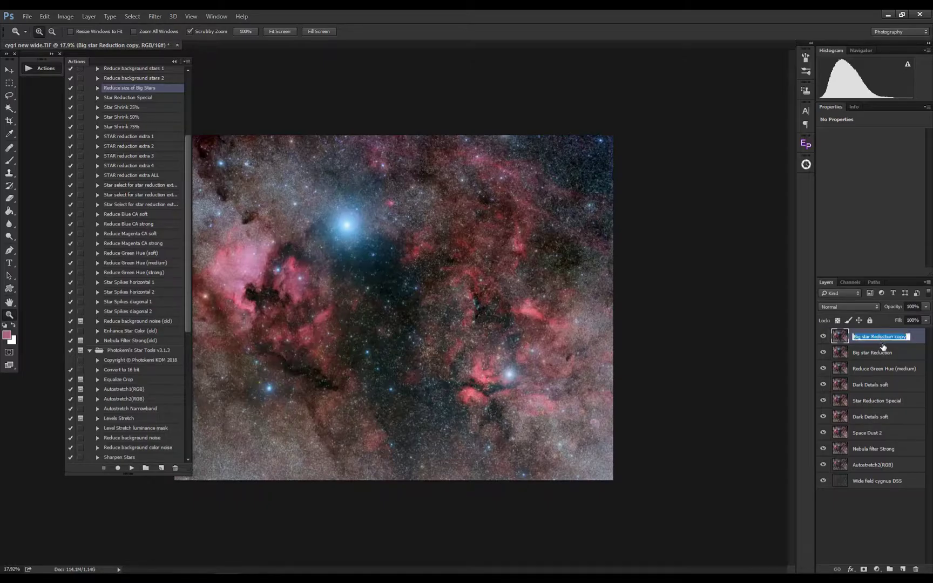
text(nebula)
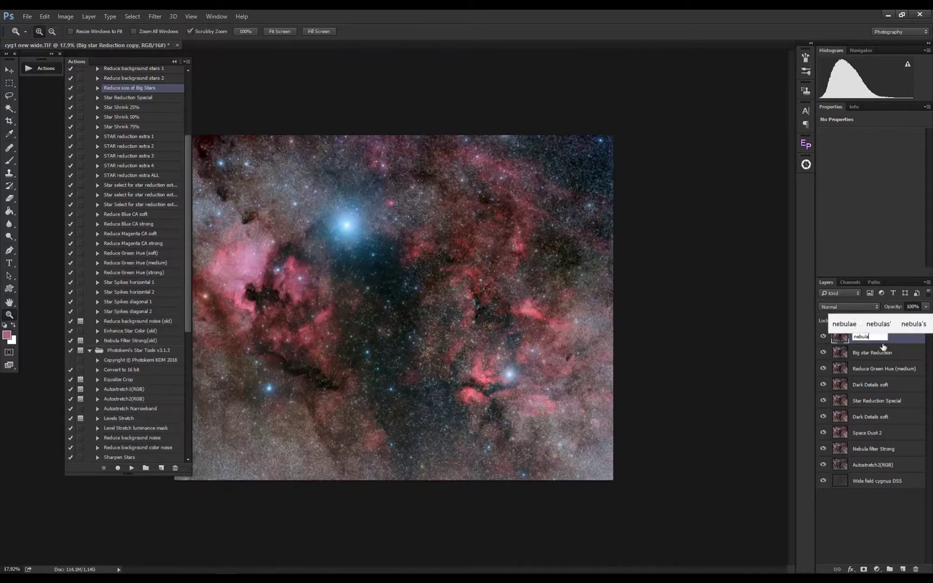
key(Return)
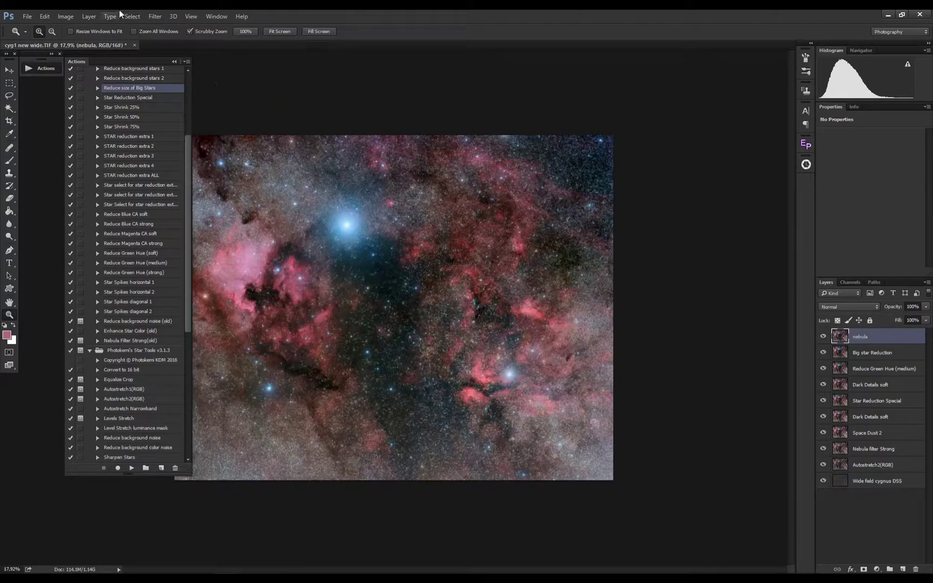
Select the red nebula areas with Color Range, sampling the pink nebula below the bright blue star with Fuzziness 88.
click(133, 17)
click(162, 109)
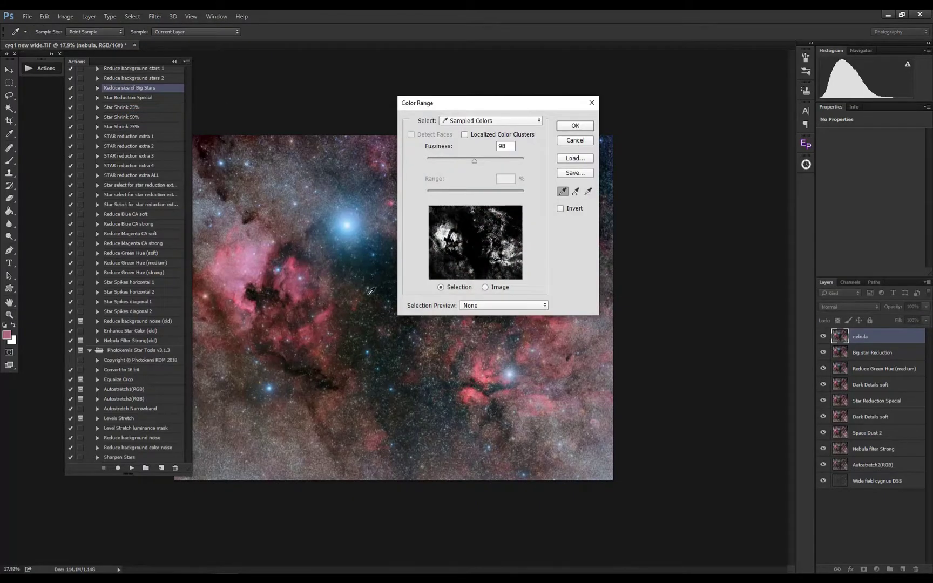
click(303, 292)
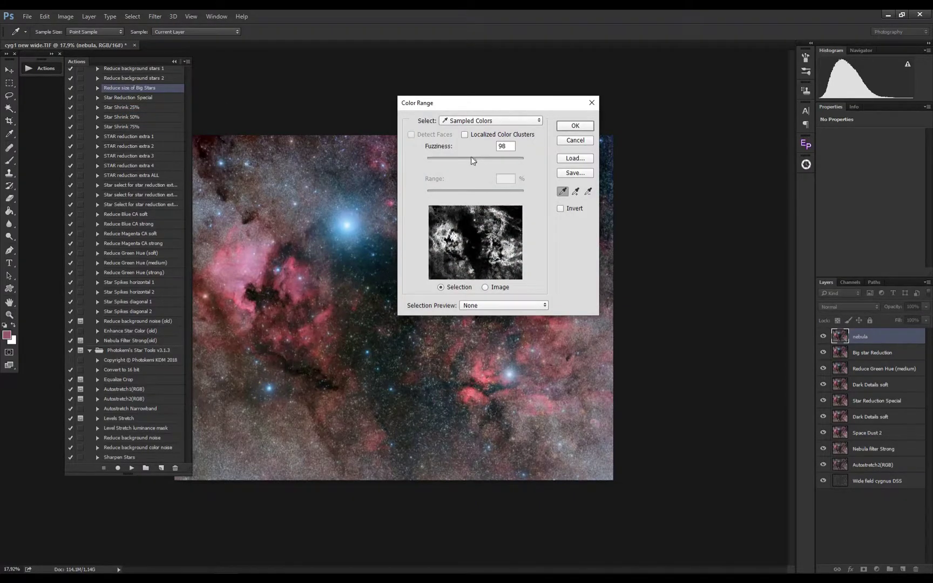
drag(472, 160, 469, 161)
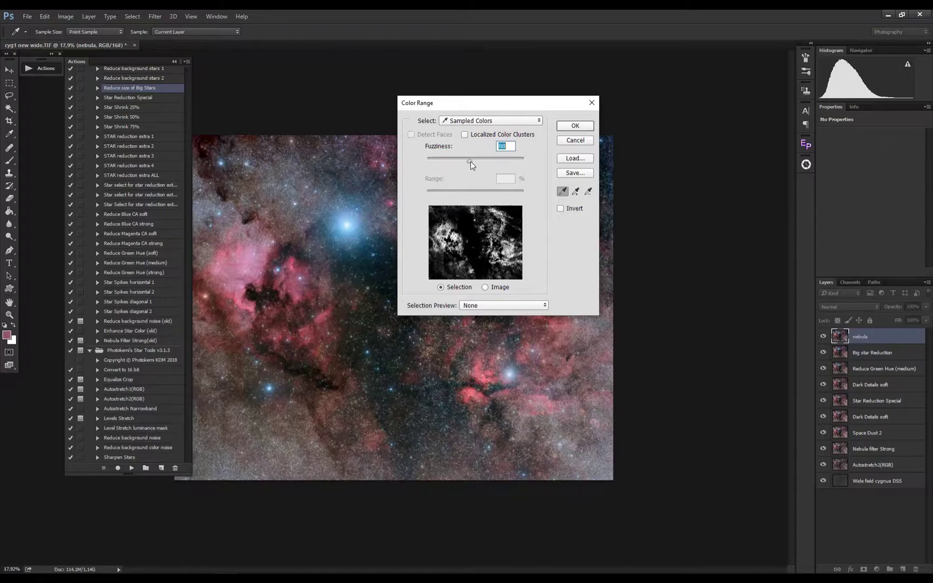
click(575, 125)
key(z)
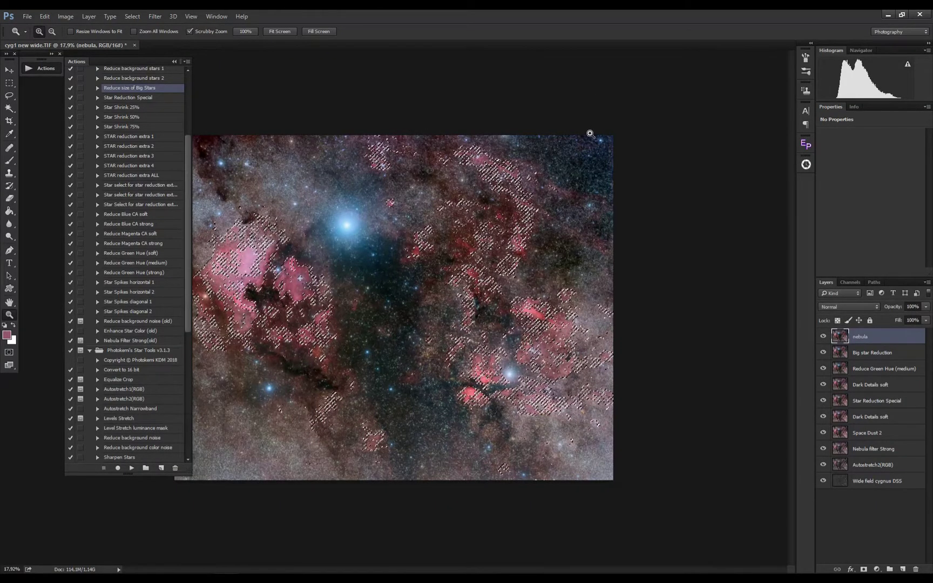
Expand the nebula selection by 2 pixels.
click(133, 16)
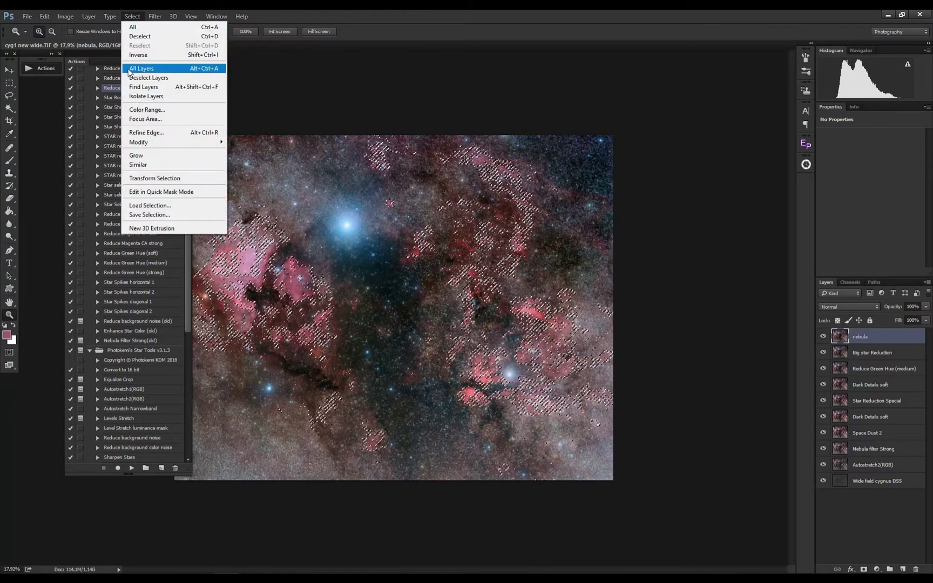
mouse_move(173, 142)
click(253, 160)
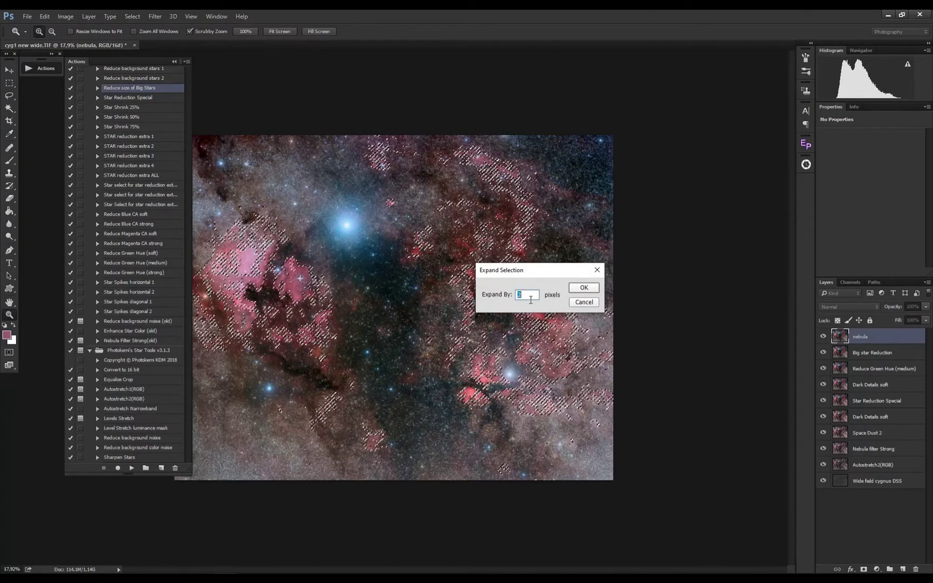
key(Return)
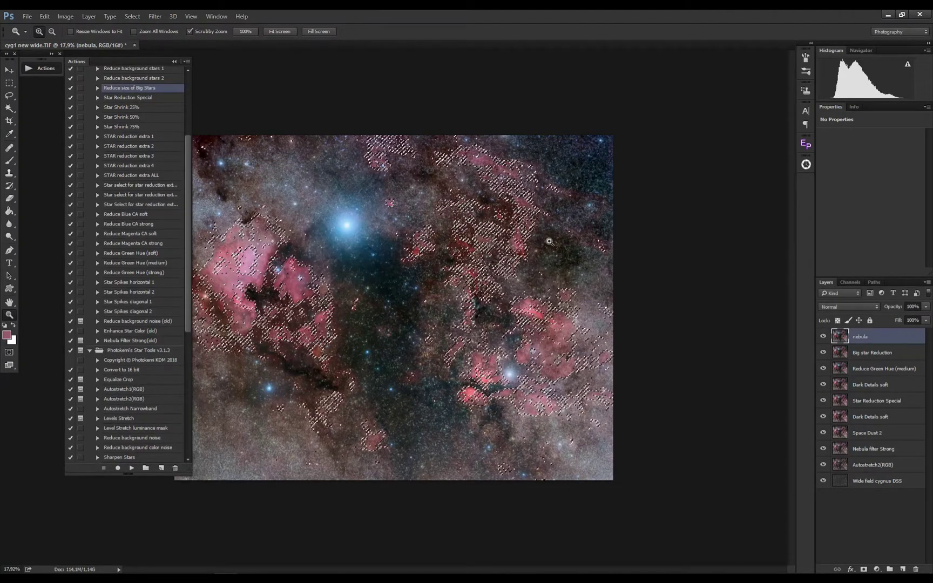
Feather the nebula selection and hide its outline.
click(134, 16)
mouse_move(195, 148)
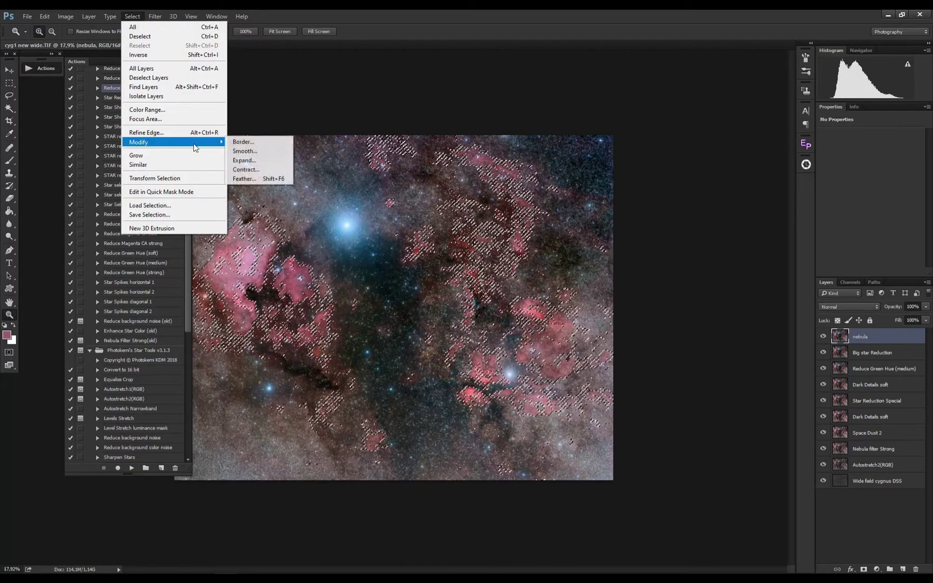
click(246, 179)
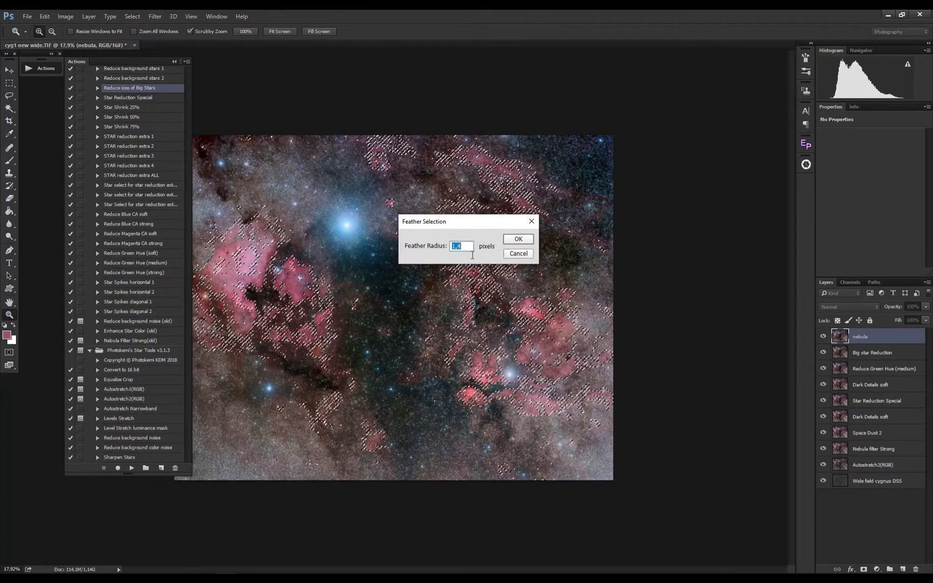
key(Return)
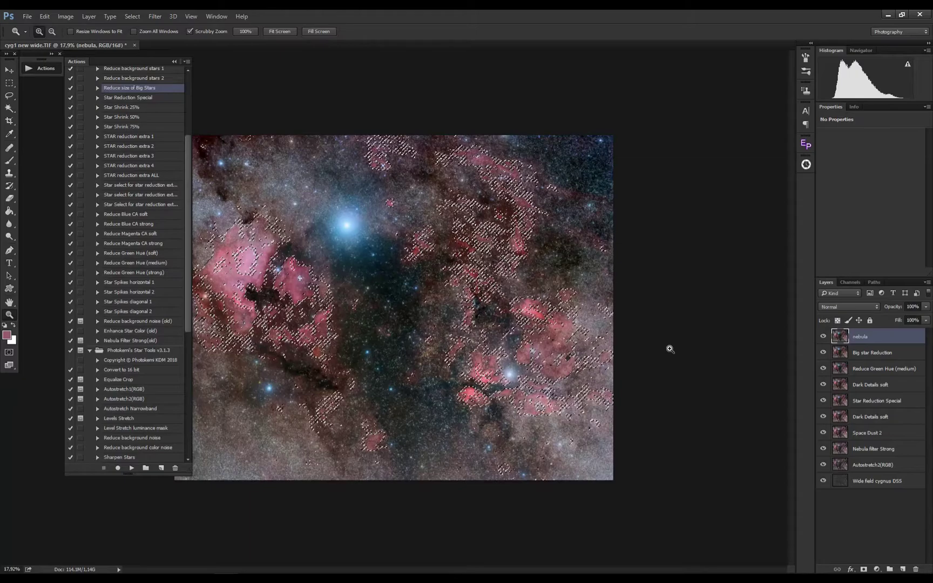
key(ctrl+h)
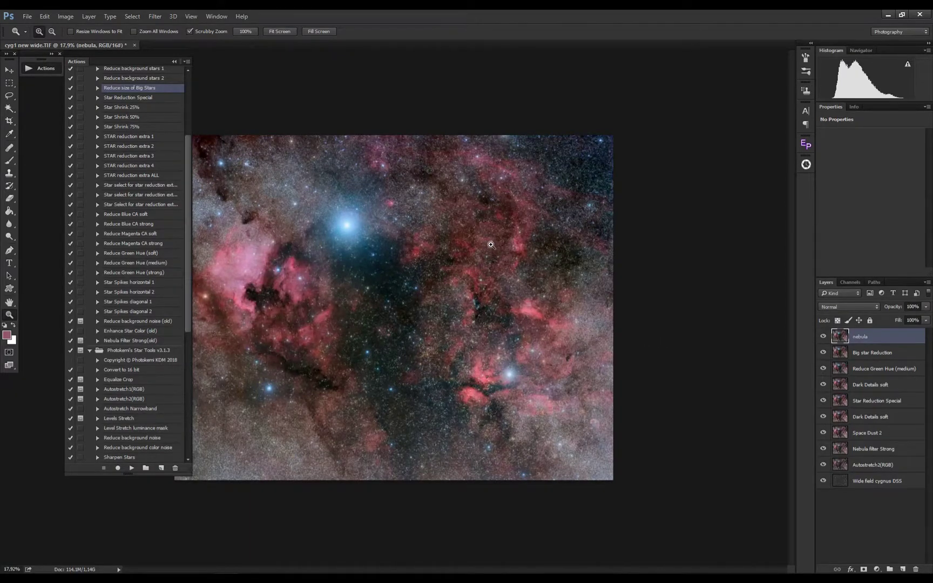
Adjust the selected nebula areas with Levels, using midtone input 1,09 and white input 239, and clear the selection.
key(ctrl+plus)
click(52, 67)
click(65, 17)
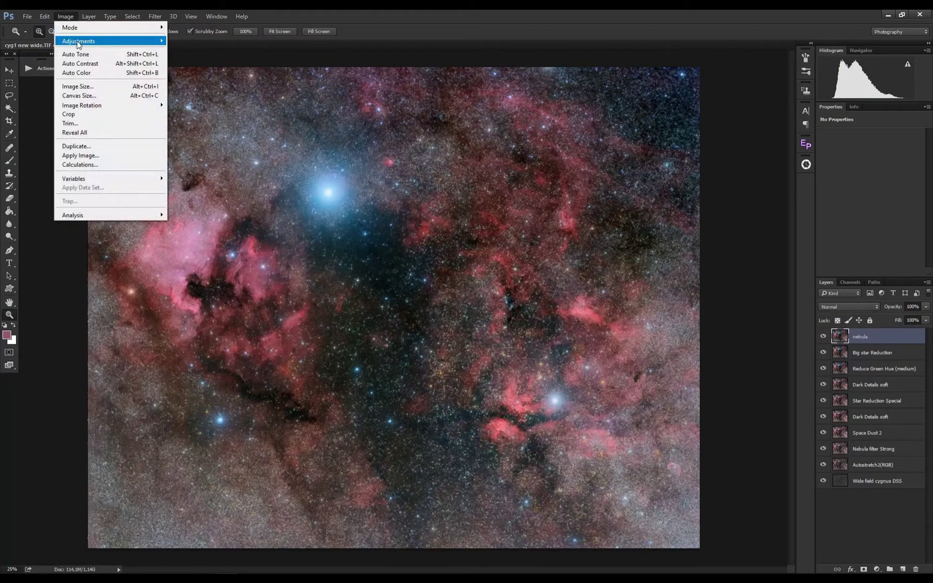
mouse_move(78, 40)
click(184, 50)
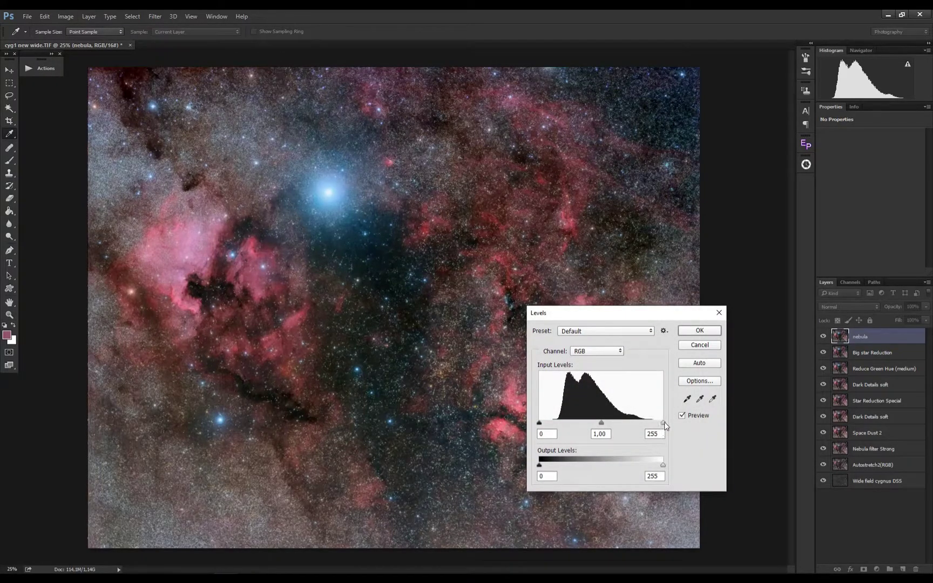
drag(662, 422, 649, 424)
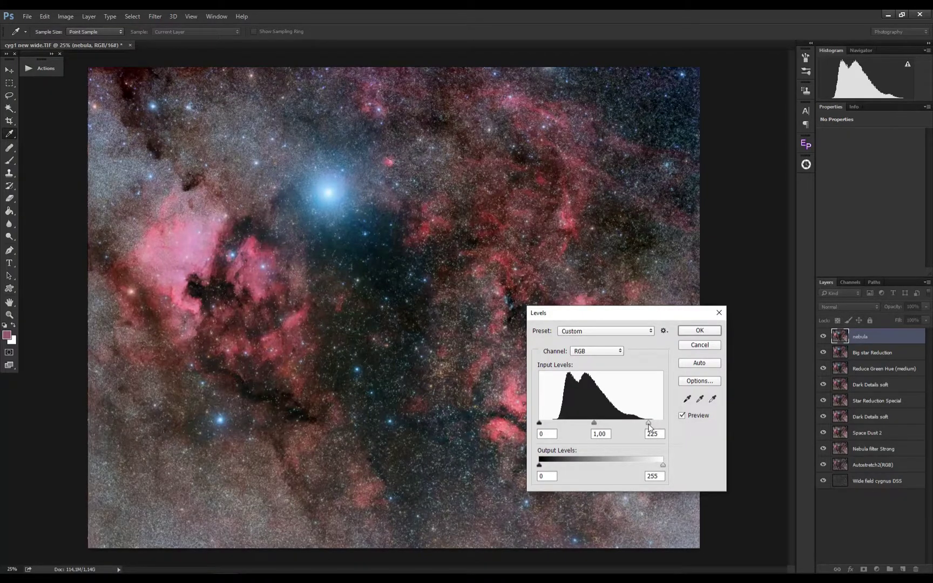
drag(649, 428, 647, 427)
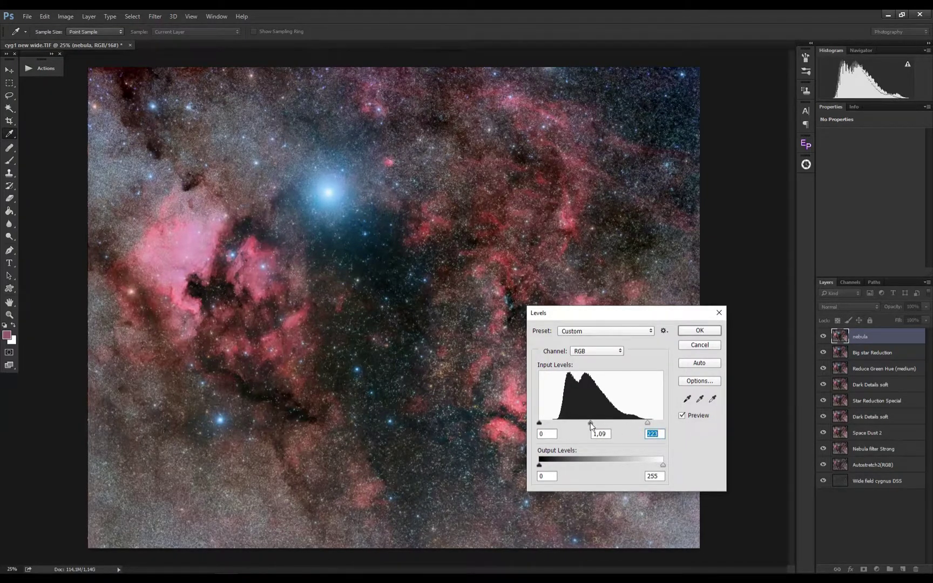
click(591, 424)
drag(639, 313, 365, 213)
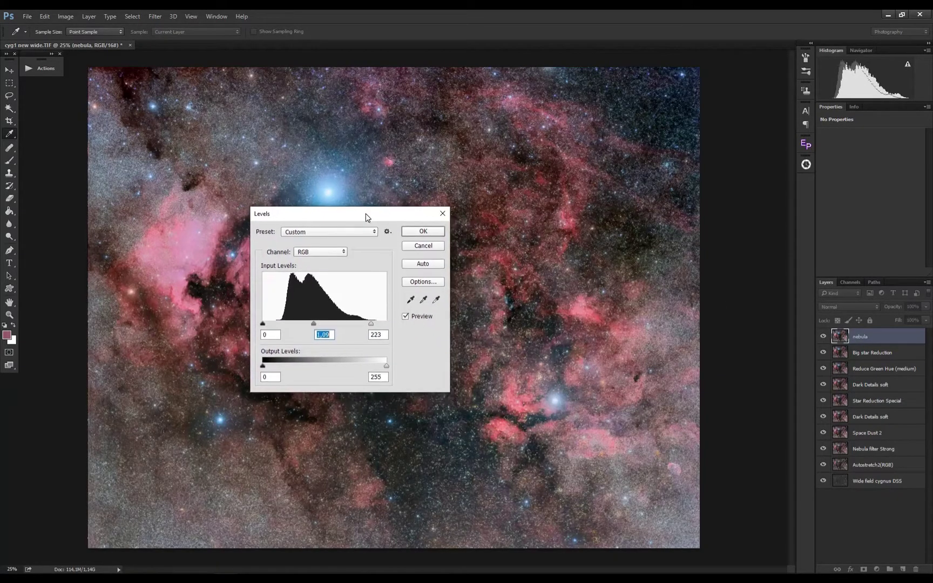
mouse_move(371, 324)
mouse_down()
mouse_move(392, 325)
mouse_move(379, 329)
mouse_up()
click(423, 231)
key(z)
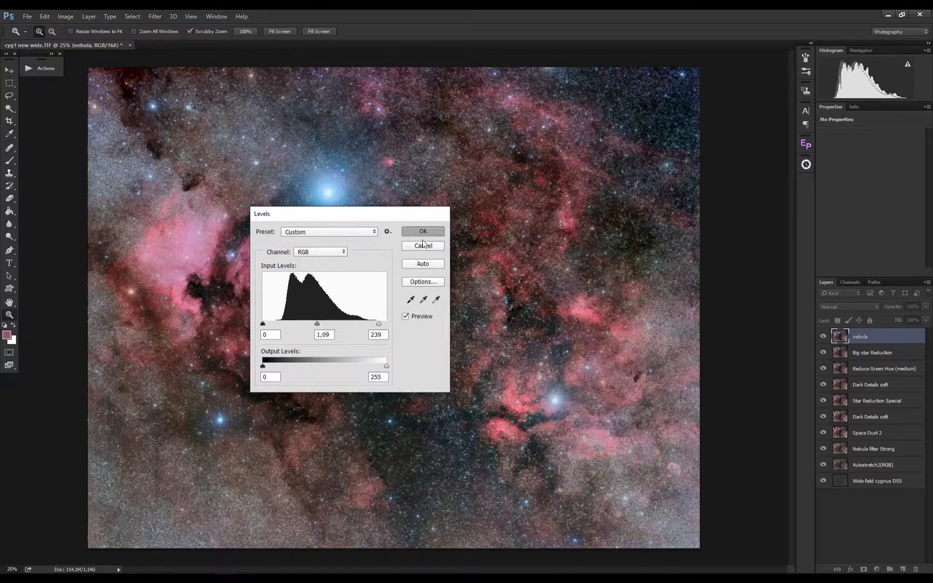
ctrl+click(843, 339)
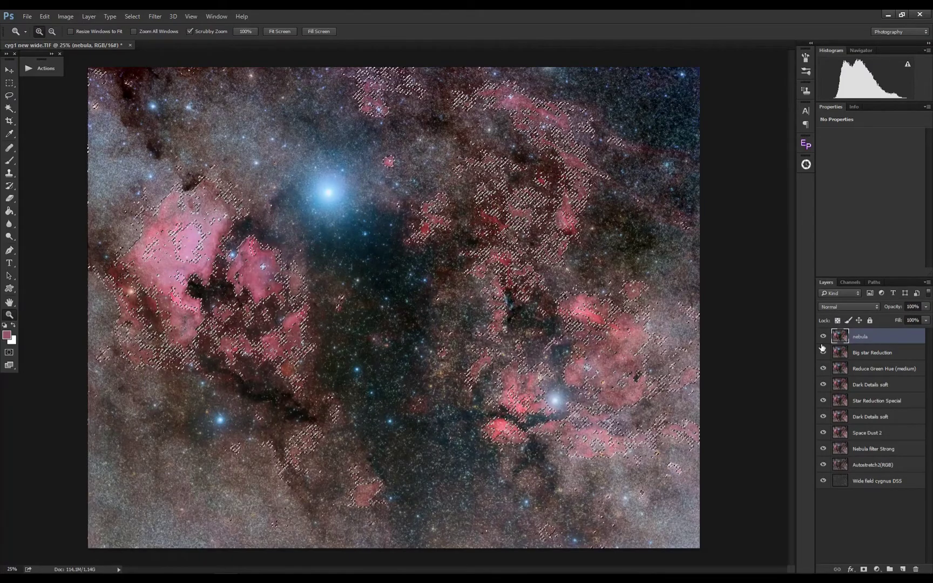
key(ctrl+d)
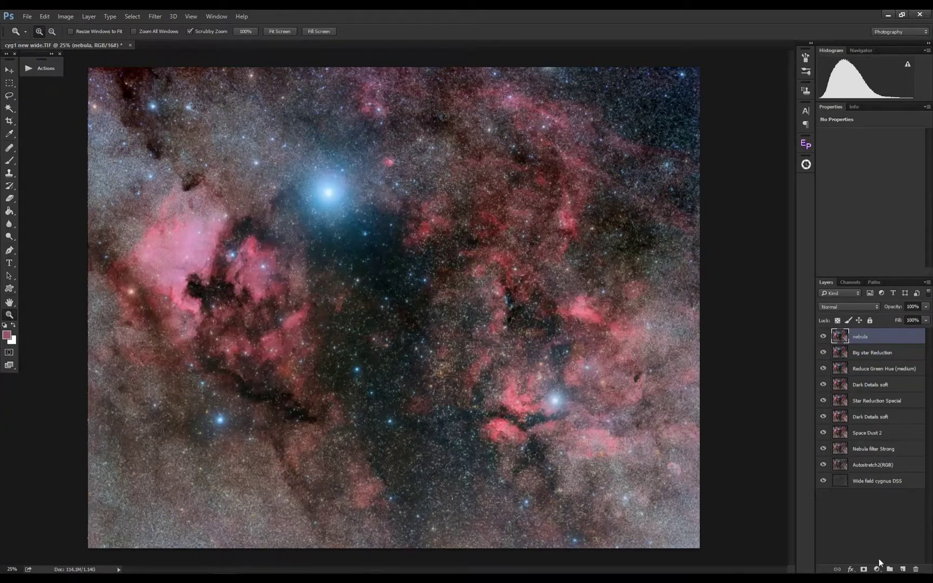
Add a layer mask to the nebula layer and brush black at 56% opacity over the brightest pink nebula.
click(863, 569)
click(9, 161)
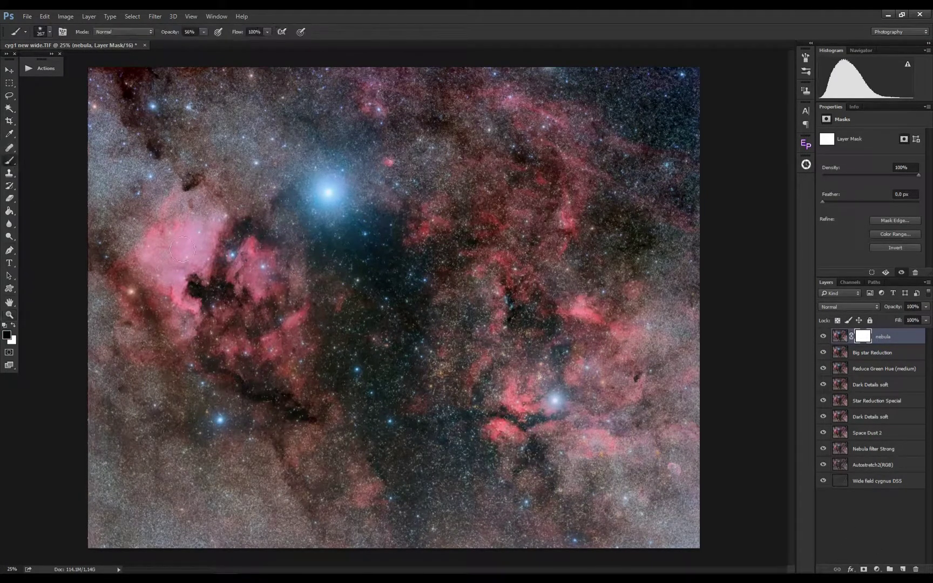
mouse_move(195, 256)
mouse_down()
mouse_move(226, 254)
mouse_move(239, 278)
mouse_move(219, 276)
mouse_move(226, 297)
mouse_move(211, 326)
mouse_move(278, 299)
mouse_up()
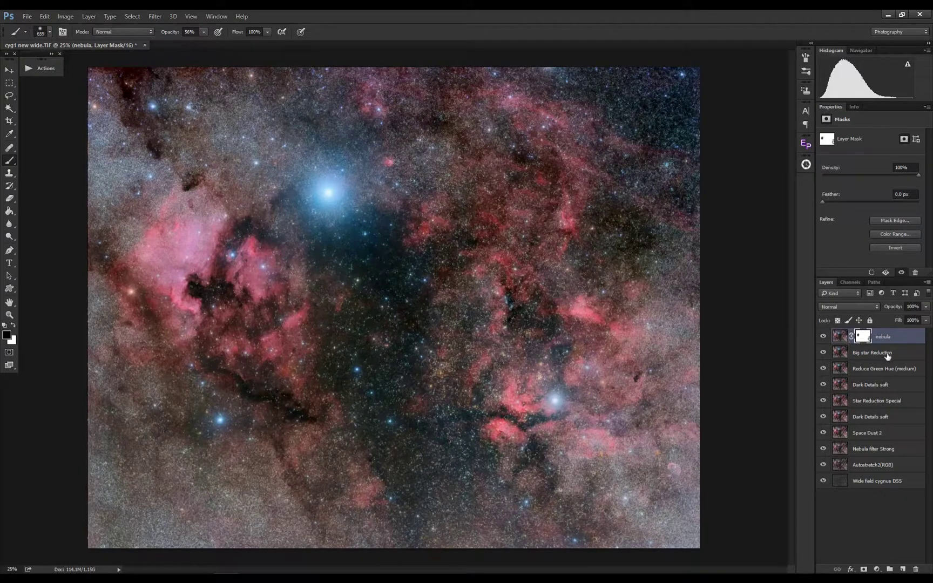
Merge the nebula and Big star Reduction layers.
shift+click(905, 354)
right_click(905, 343)
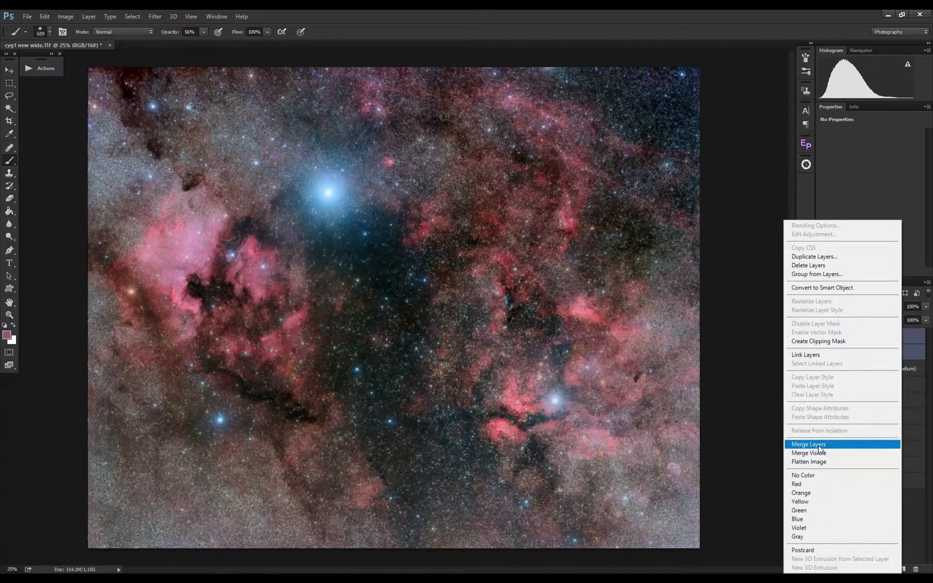
click(820, 445)
Compare the merged nebula layer by repeatedly hiding and showing it, and examine the whole image.
click(823, 337)
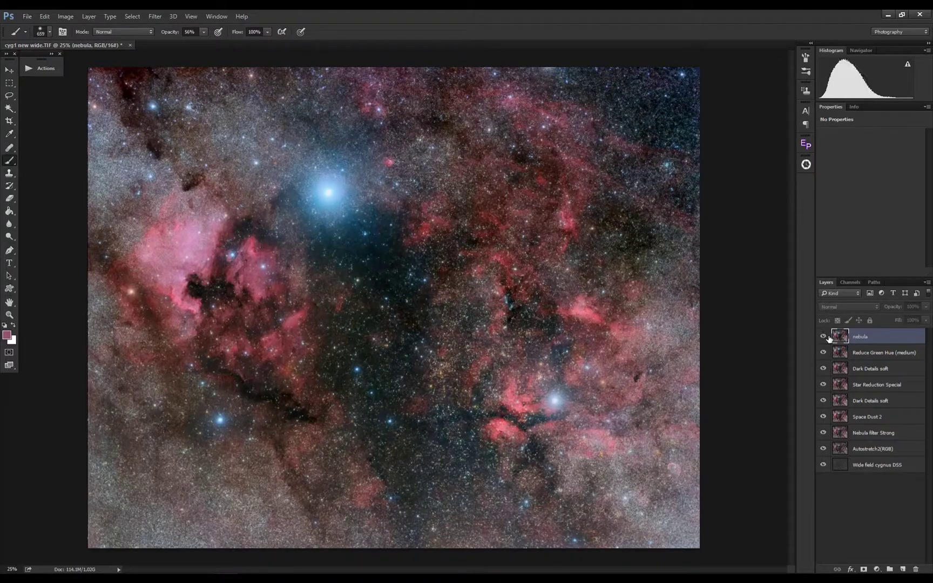
click(823, 336)
click(823, 336)
click(824, 337)
click(823, 336)
scroll(486, 335, down, 1)
scroll(485, 336, down, 1)
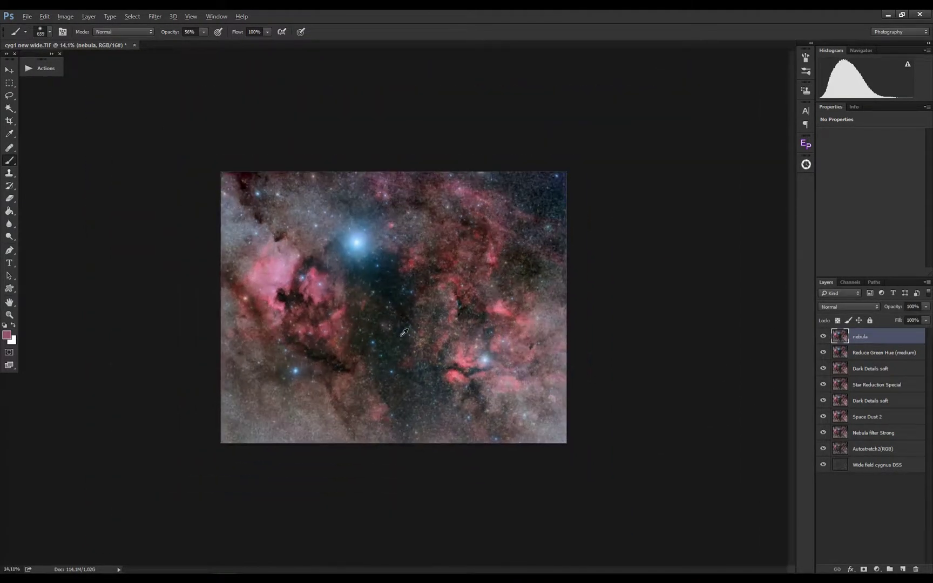
key(ctrl+0)
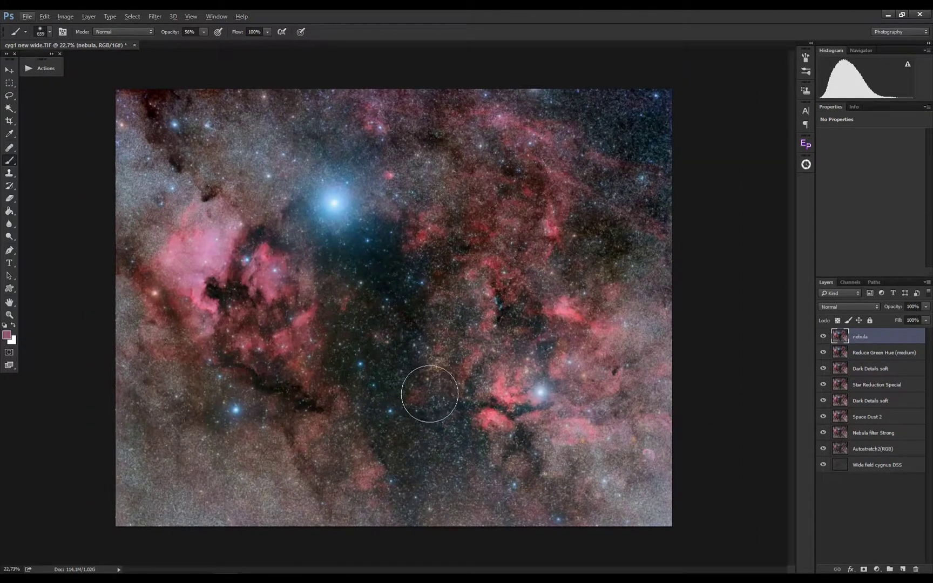
Run the GradientXTerminator filter on the nebula layer with Medium detail and Low aggressiveness.
click(159, 15)
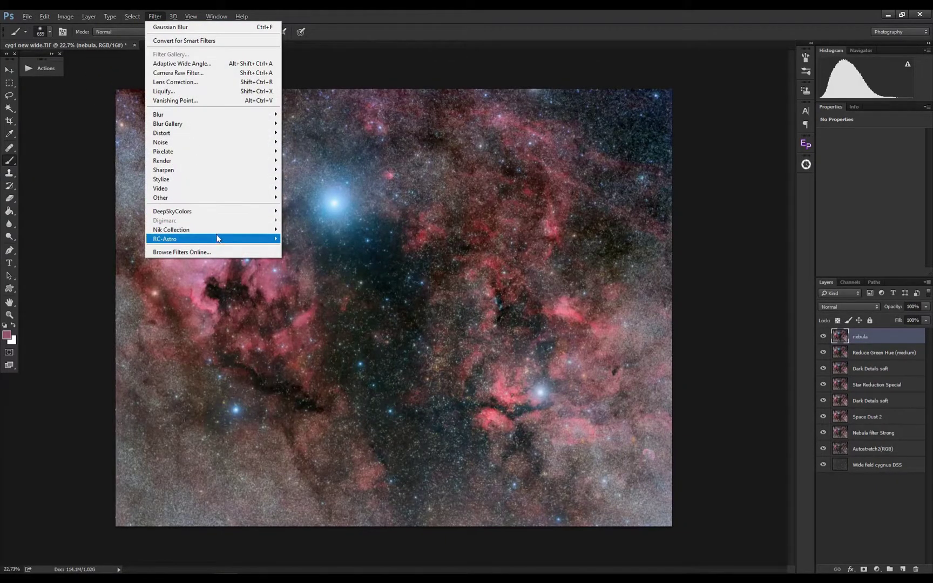
mouse_move(219, 239)
click(316, 239)
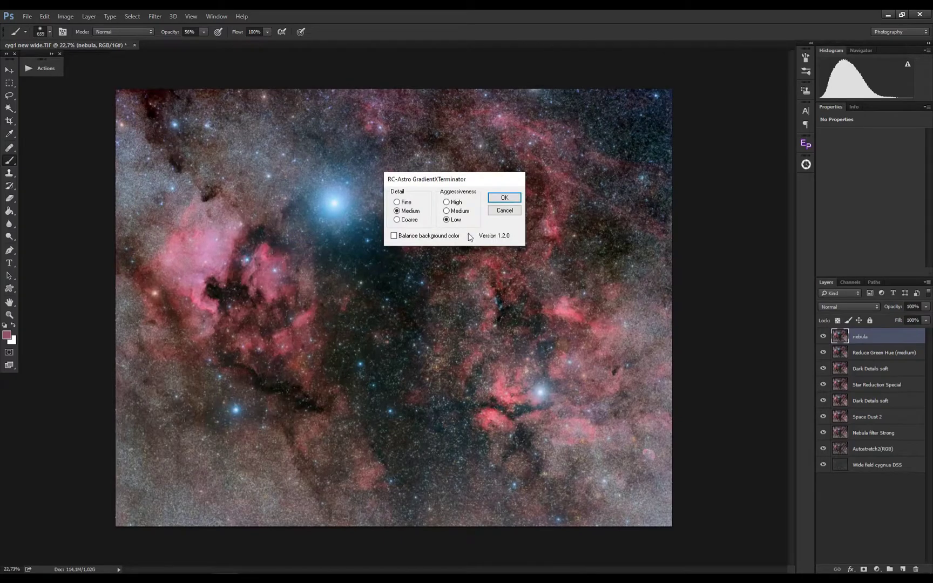
click(504, 197)
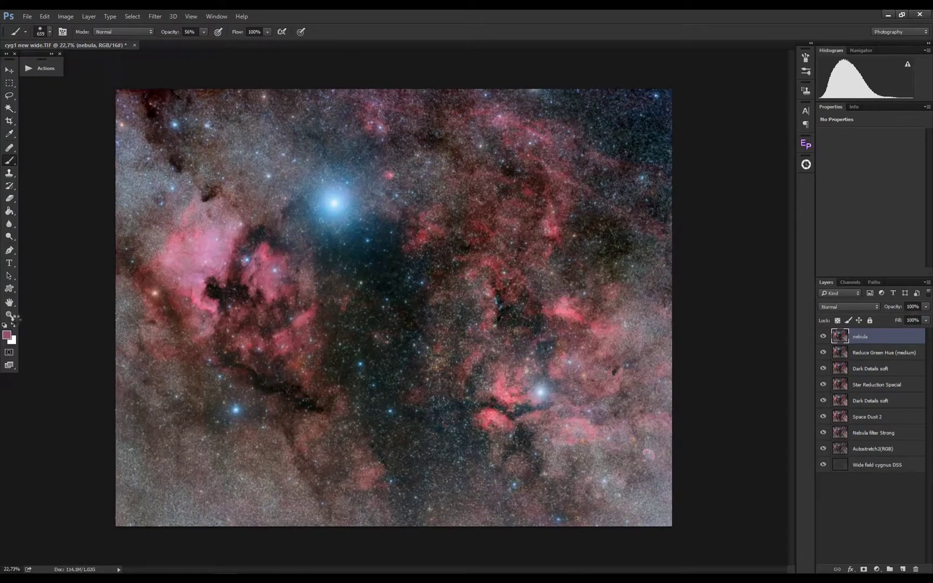
Fade the gradient removal to 66% opacity in Normal mode.
click(9, 315)
drag(363, 369, 328, 370)
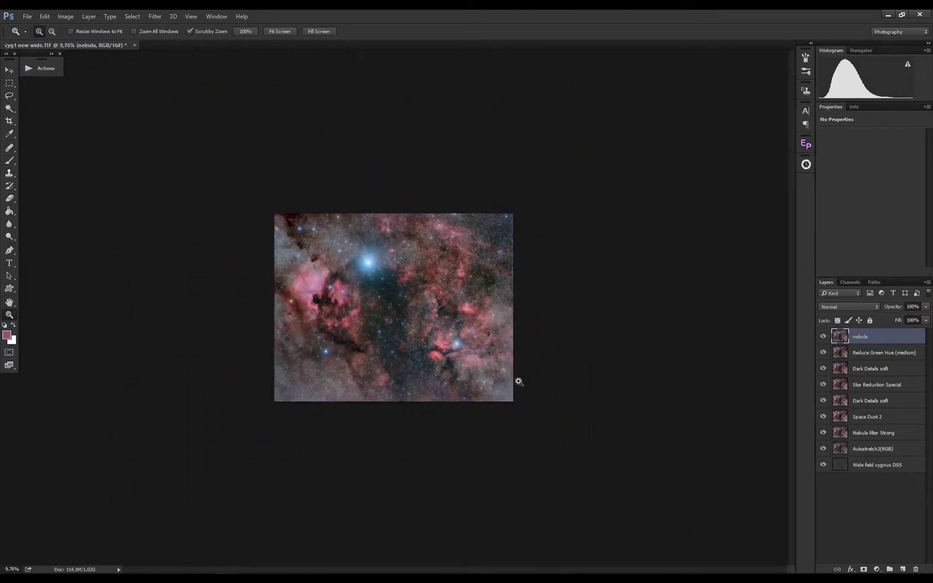
click(52, 15)
click(63, 58)
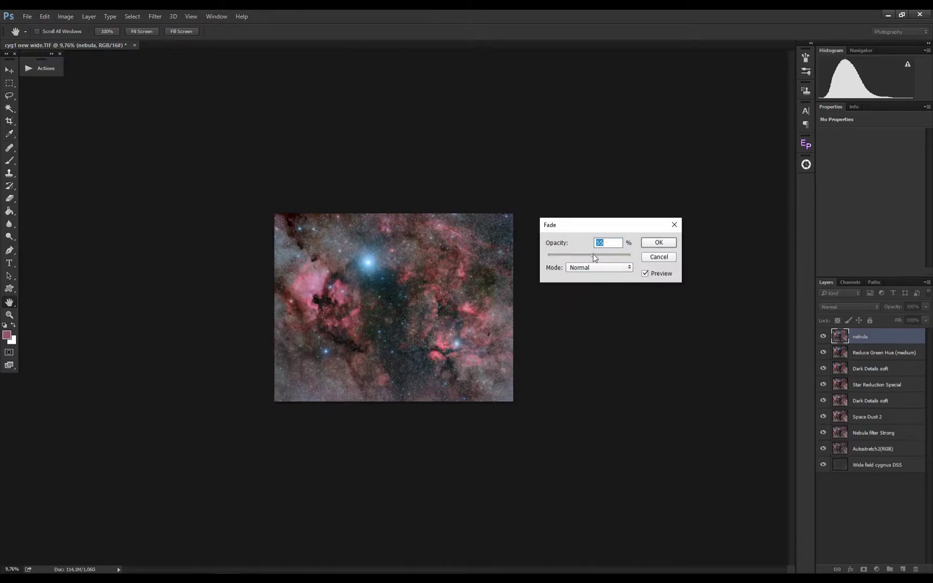
drag(592, 253, 546, 255)
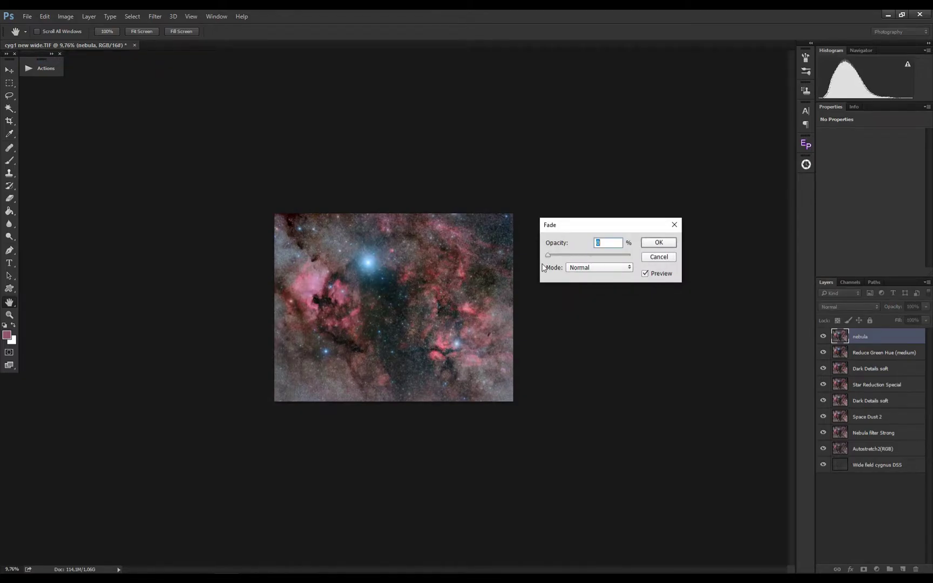
click(603, 256)
key(Return)
key(z)
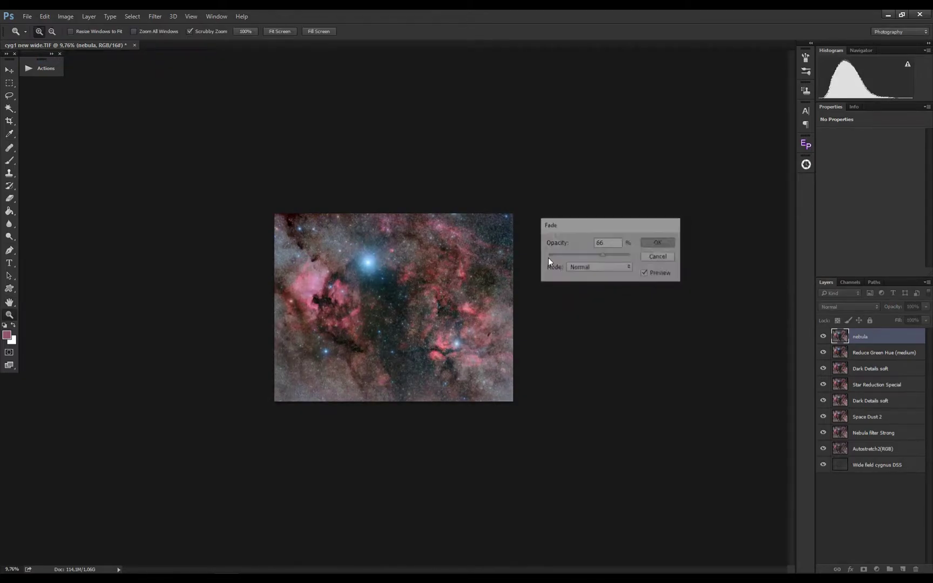
Stamp all visible layers into a new top layer and name it "adjust".
click(372, 300)
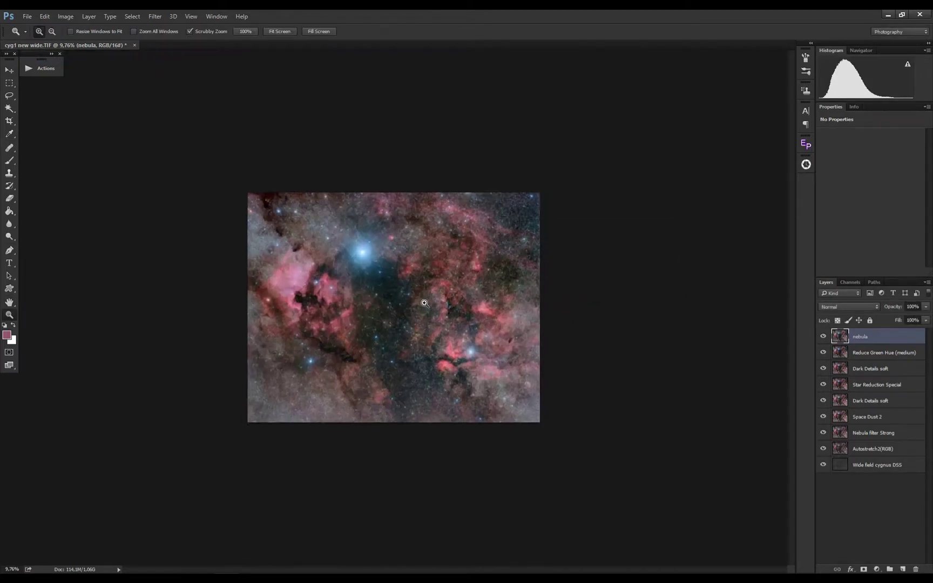
click(392, 327)
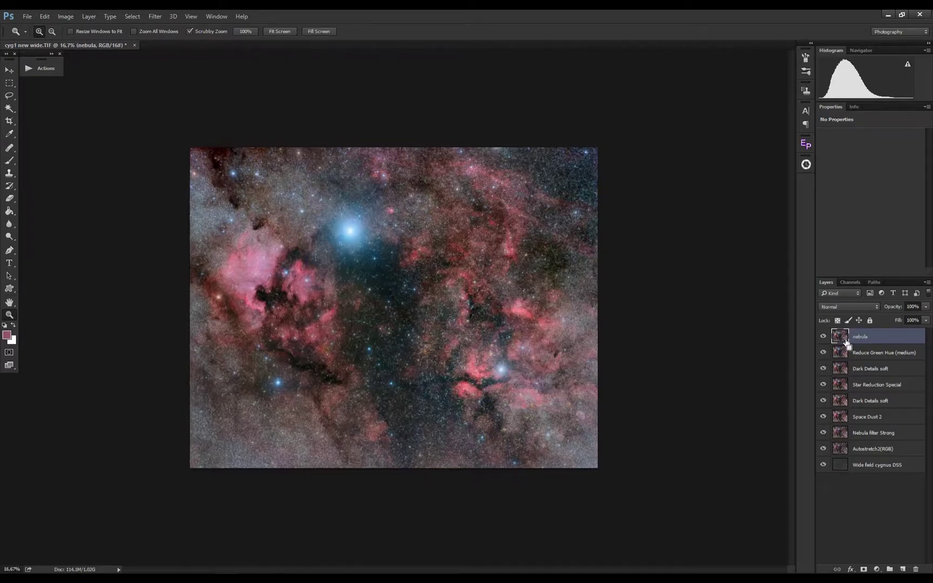
key(ctrl+alt+shift+e)
double_click(865, 337)
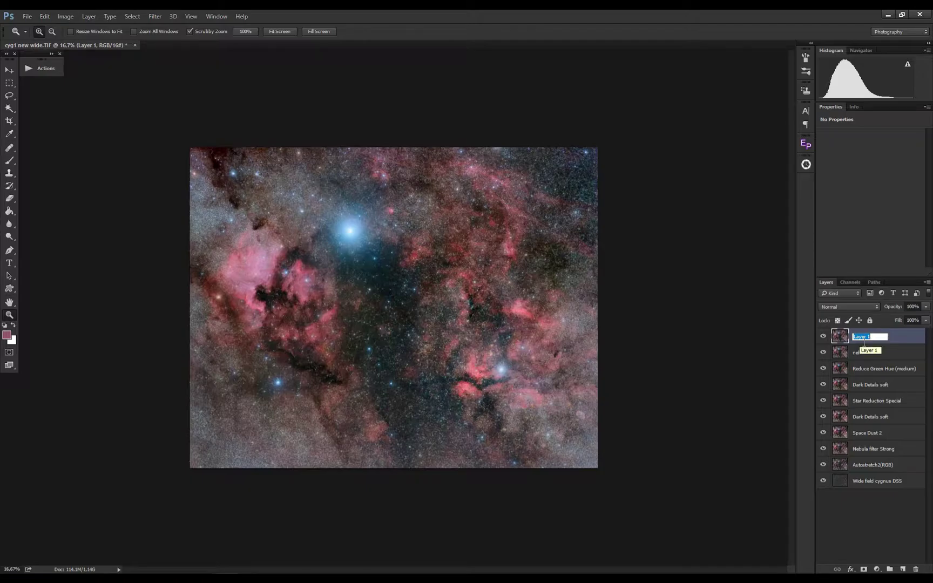
text(adjust)
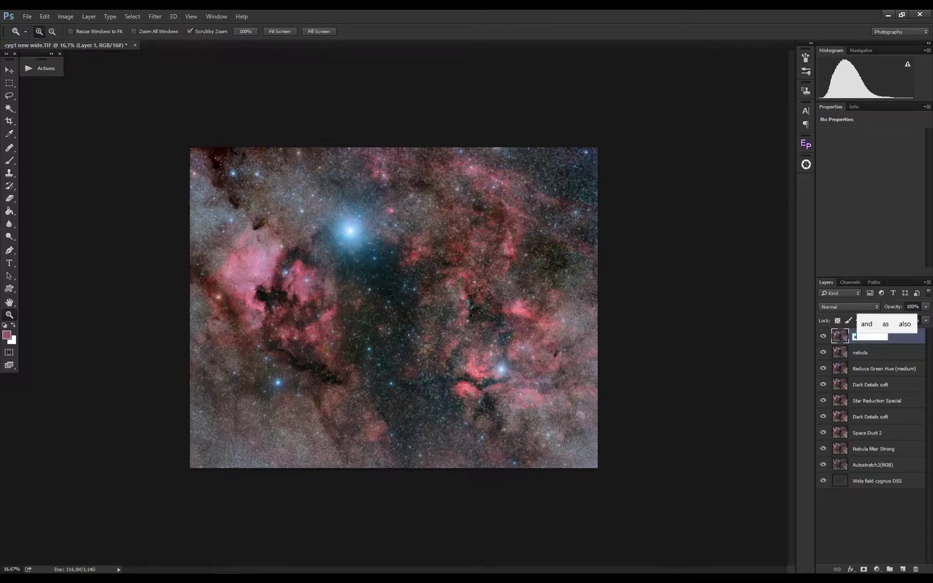
key(Return)
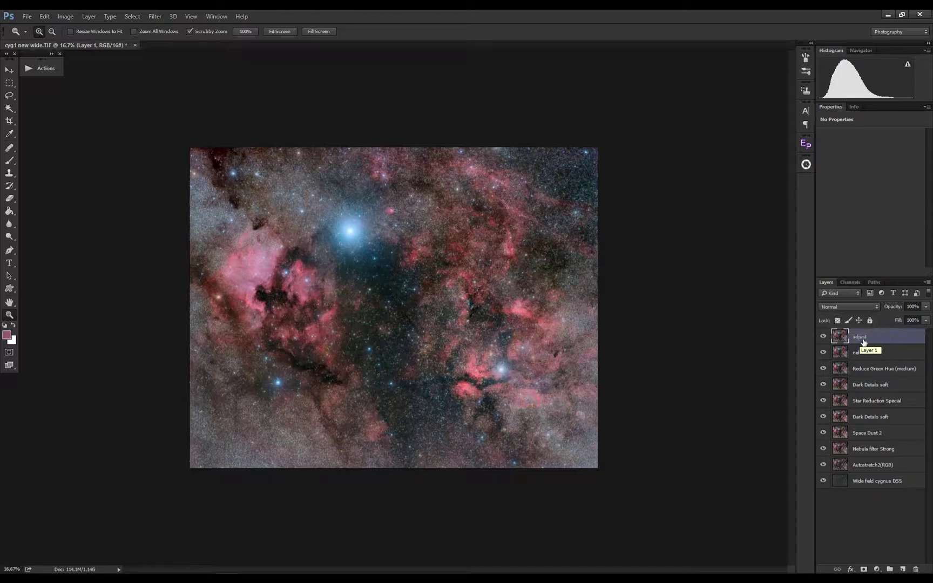
Open the adjust layer in the Camera Raw filter and fine-tune the basic highlights and shadows.
click(156, 17)
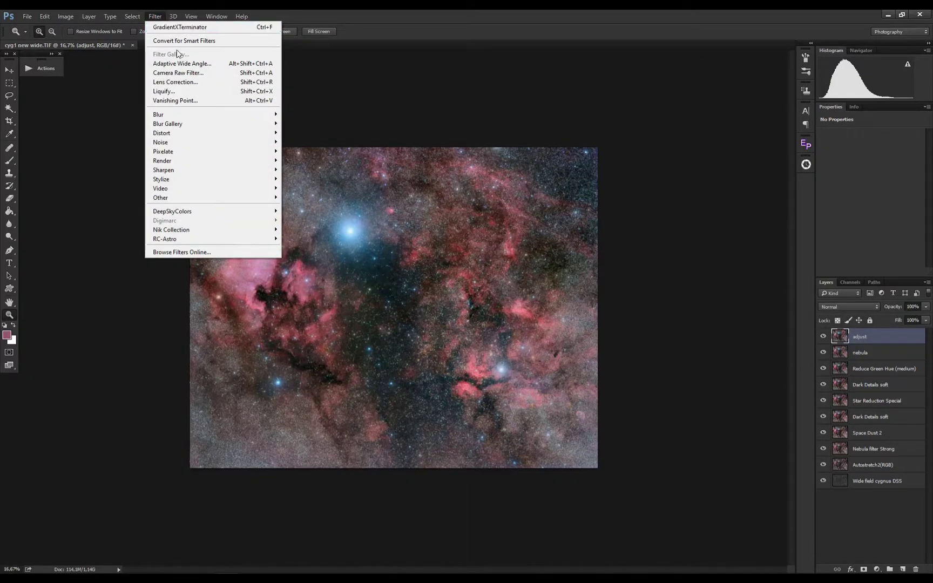
click(179, 72)
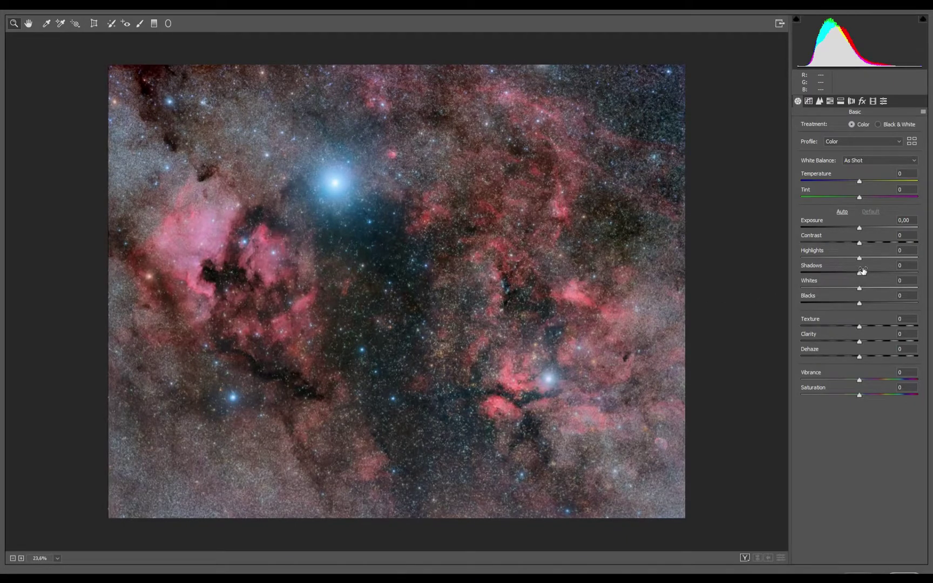
mouse_move(859, 259)
mouse_down()
mouse_move(834, 261)
mouse_move(852, 259)
mouse_move(868, 273)
mouse_up()
Open the HSL adjustments and lower the Oranges luminance to -10.
click(830, 101)
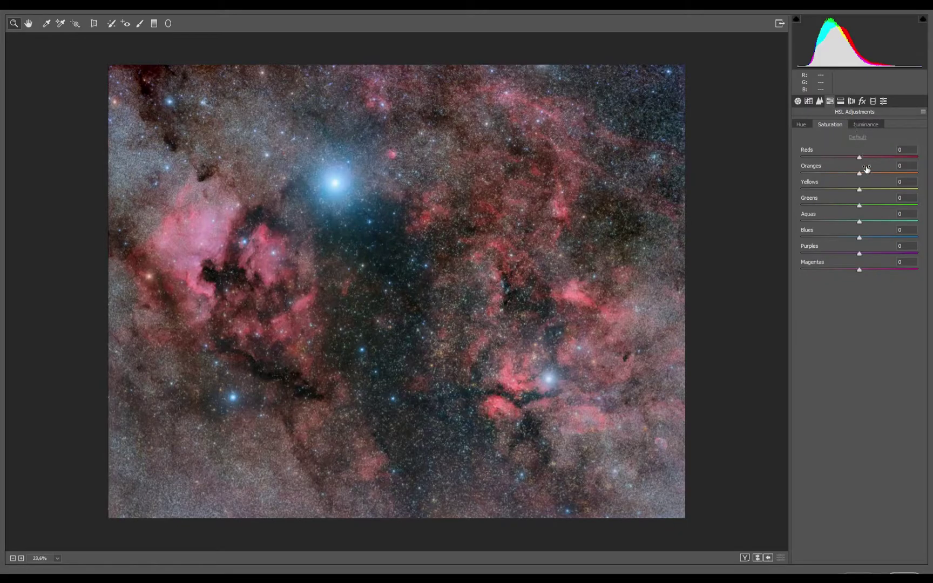
mouse_move(851, 173)
mouse_down()
mouse_move(822, 177)
mouse_move(876, 179)
mouse_move(844, 182)
mouse_move(865, 182)
mouse_up()
click(864, 125)
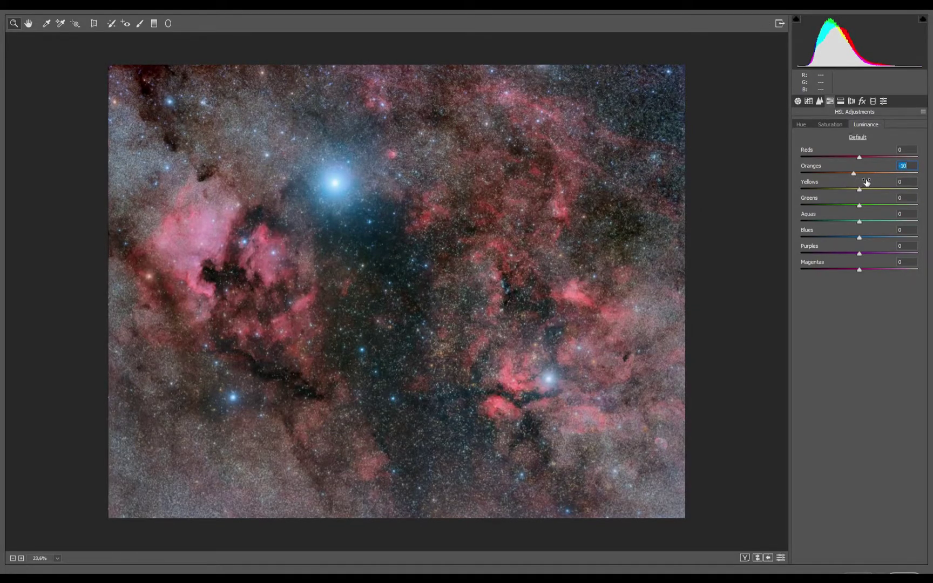
Slightly lower the Blues saturation and try different Blues luminance values, ending at about +1.
click(833, 126)
click(850, 238)
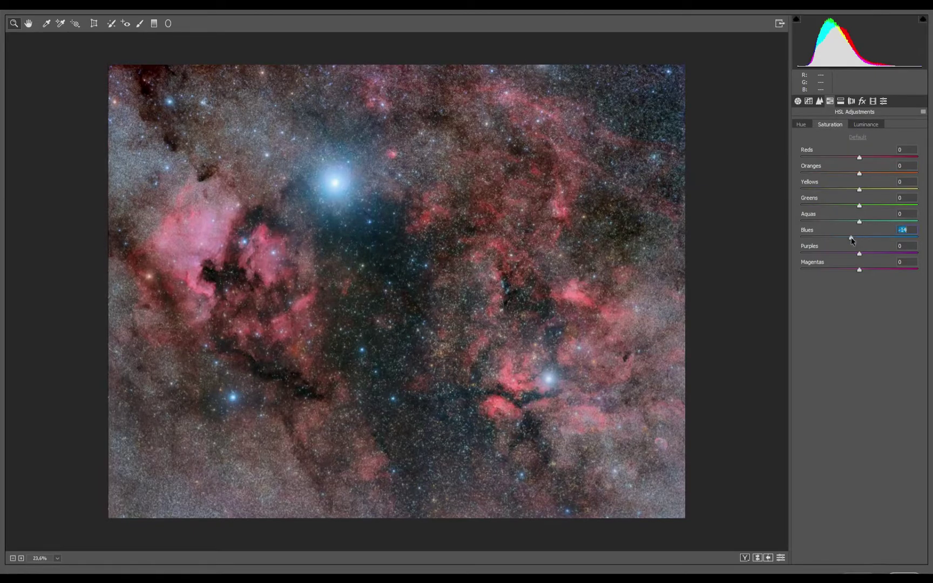
drag(852, 237, 853, 238)
click(862, 126)
click(852, 237)
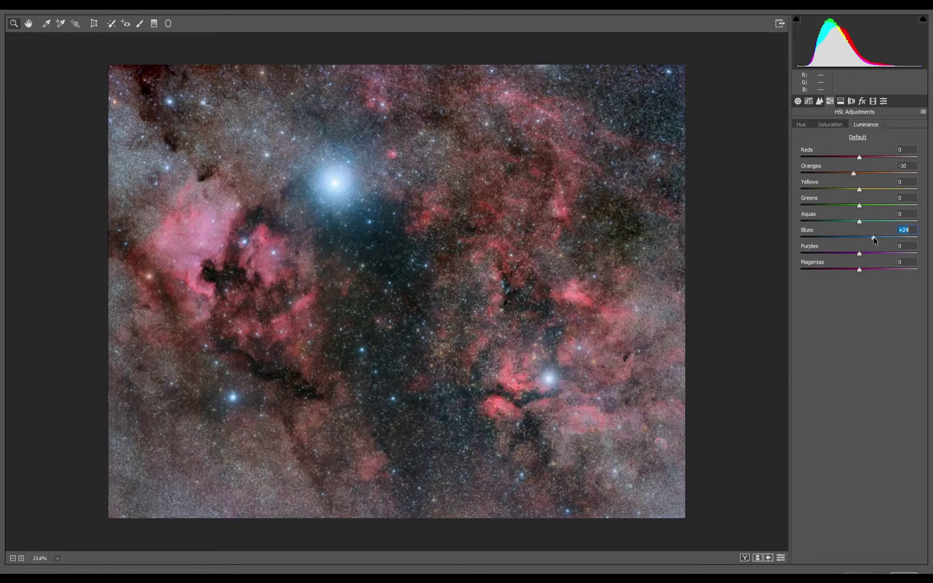
drag(854, 241, 860, 242)
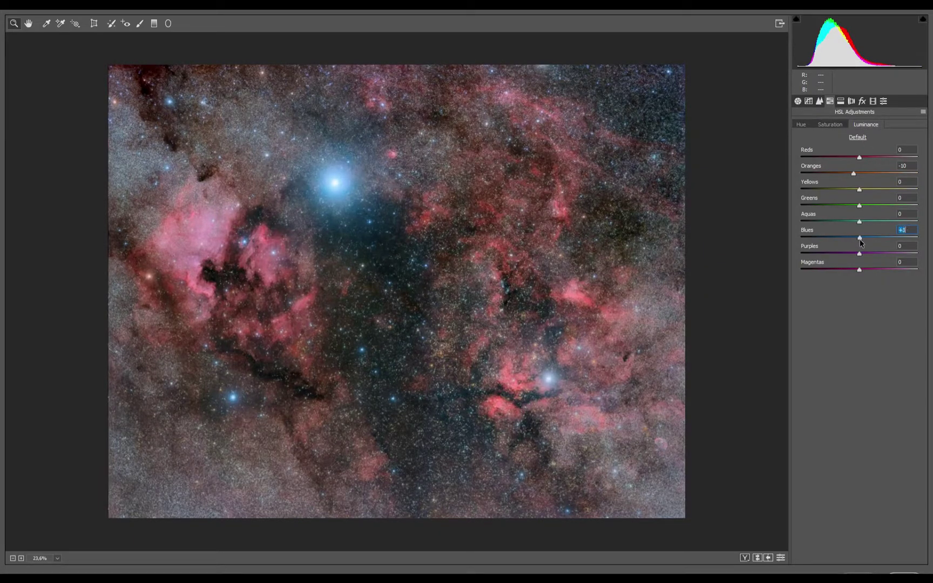
Apply split toning with highlights at hue 42, saturation 15 and shadows at hue 243, saturation 8.
click(839, 101)
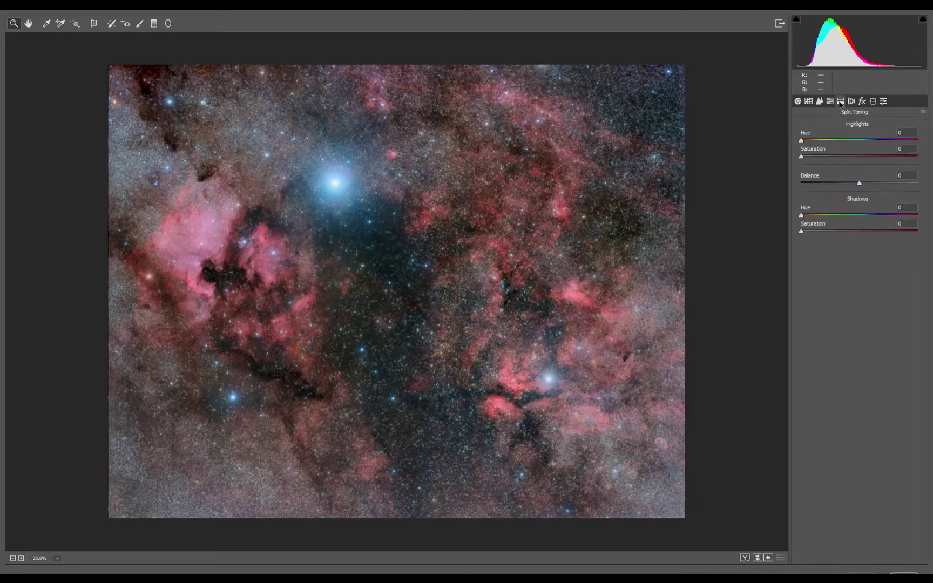
click(815, 140)
click(816, 157)
click(811, 232)
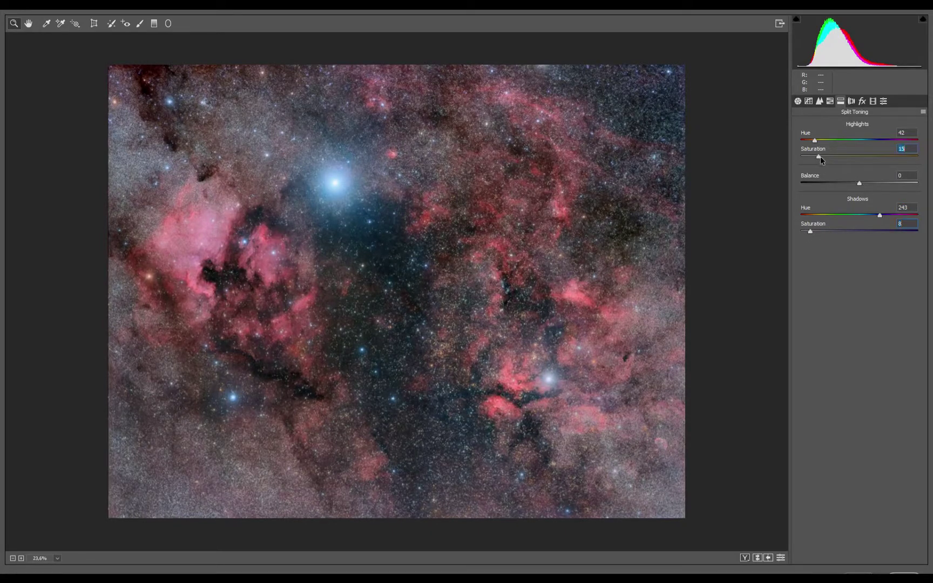
Shift the split toning balance to +83 and apply the Camera Raw filter.
drag(874, 185, 902, 190)
drag(530, 226, 505, 230)
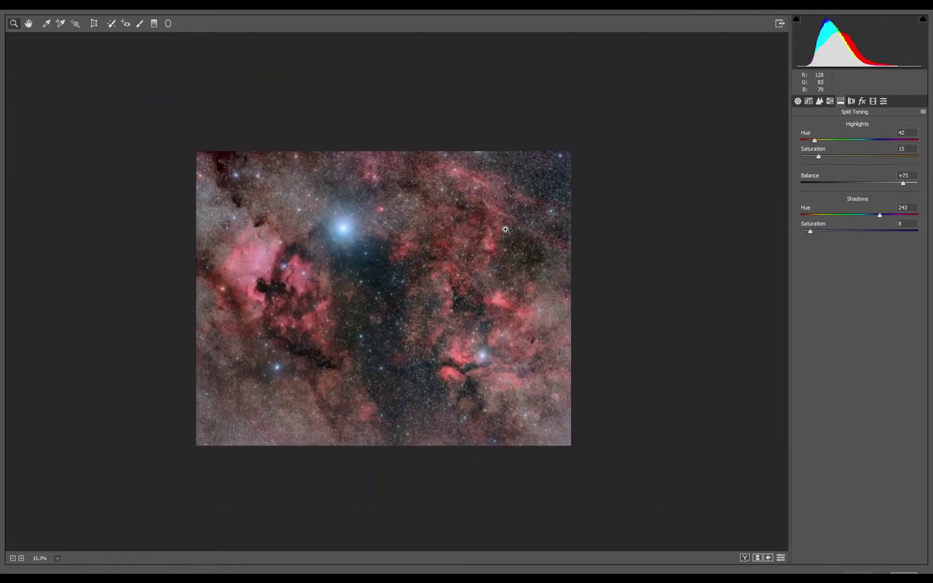
mouse_move(904, 186)
mouse_down()
mouse_move(917, 188)
mouse_move(908, 189)
mouse_up()
key(ctrl+plus)
key(ctrl+plus)
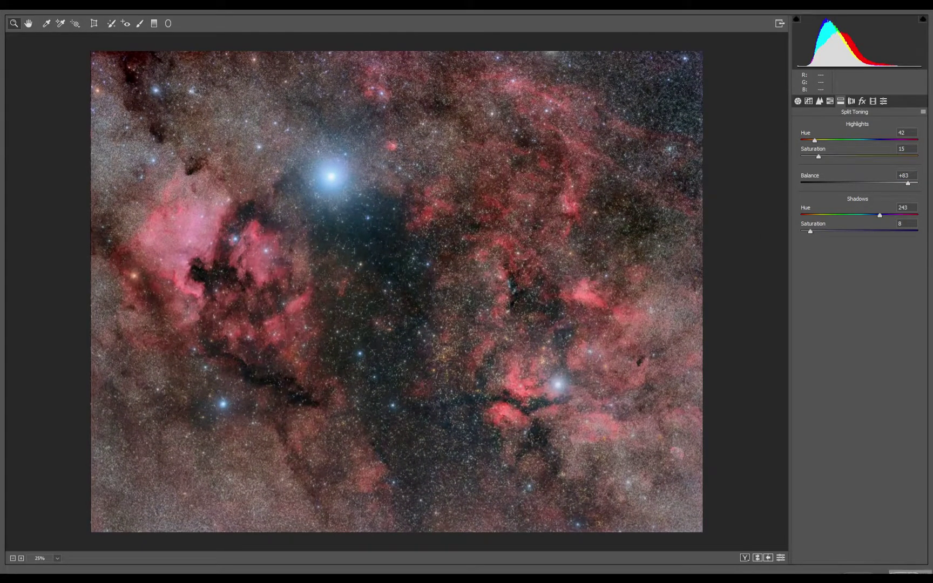
click(903, 572)
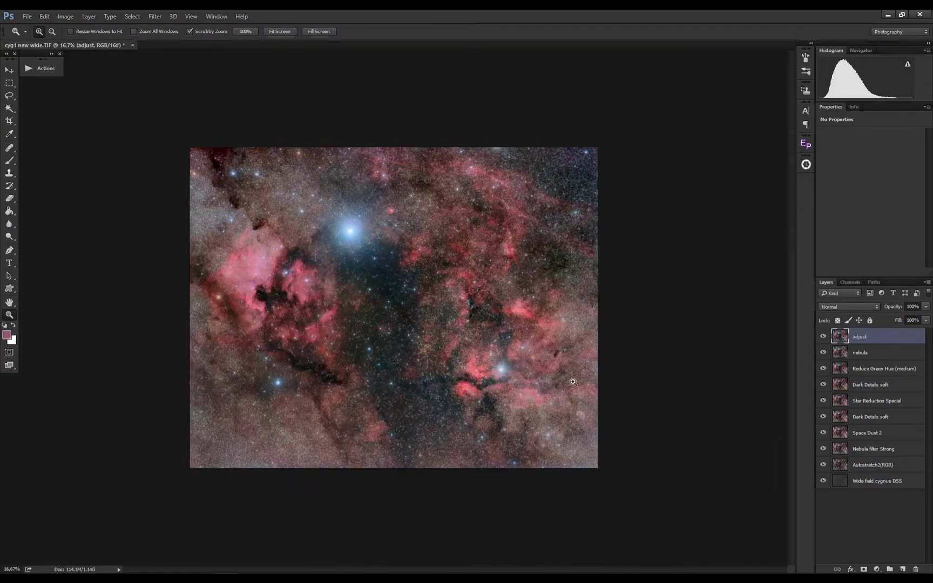
Run the Nik Collection Viveza 2 filter on the adjust layer, fine-tuning the global contrast and brightness.
click(156, 18)
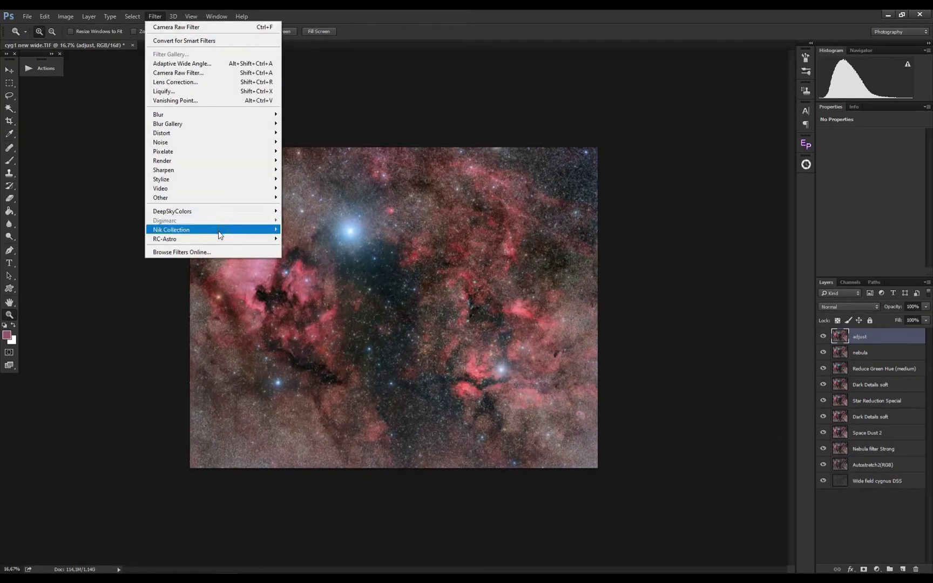
mouse_move(221, 232)
click(303, 294)
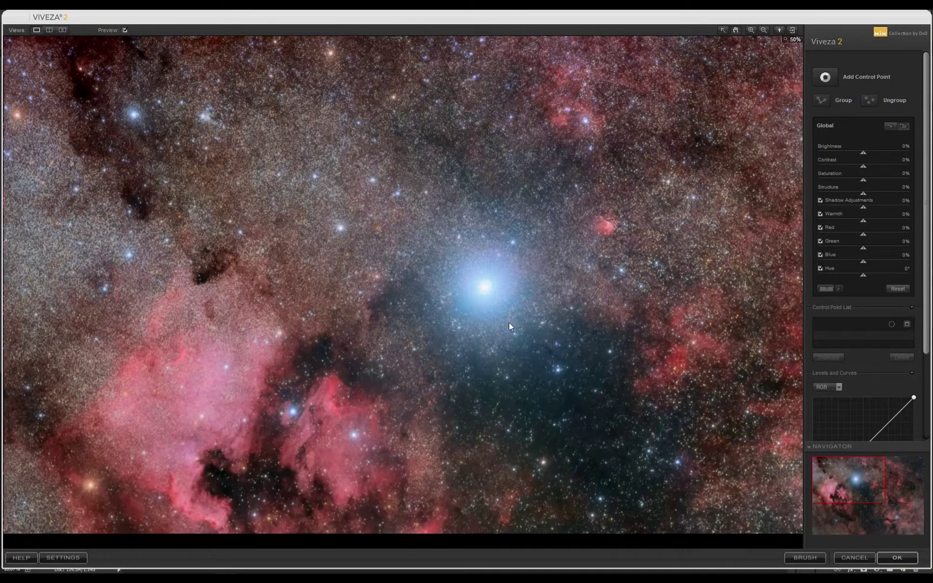
click(509, 321)
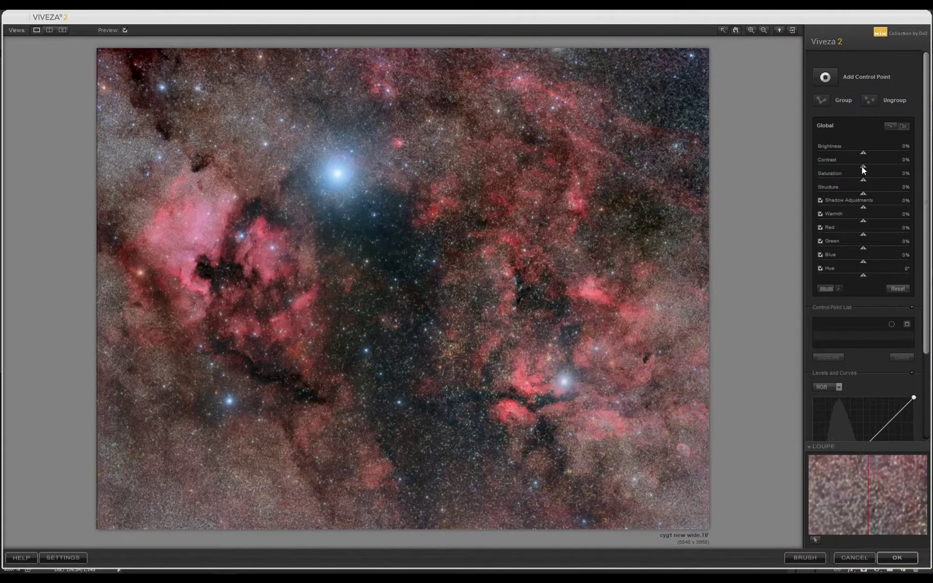
drag(862, 169, 865, 153)
click(896, 557)
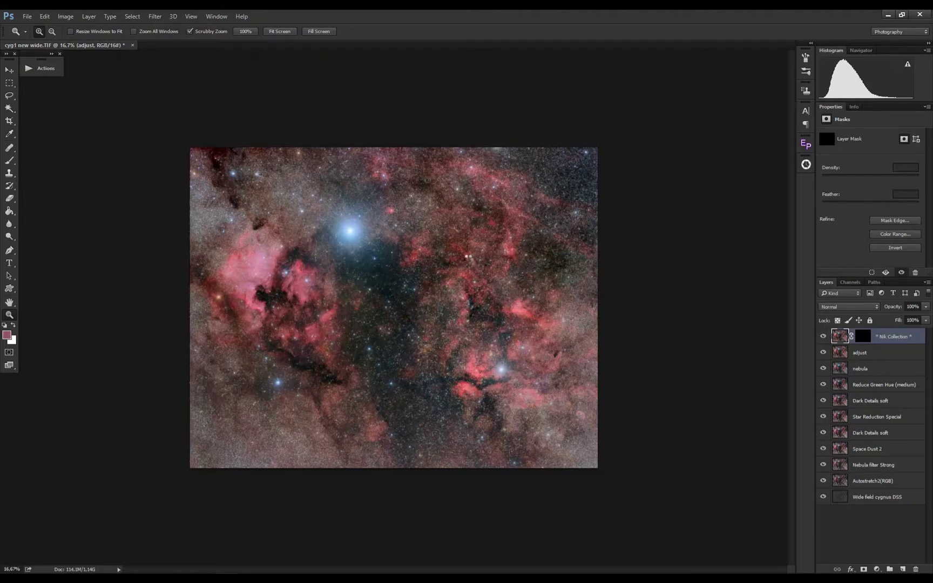
Compare the original Wide field cygnus DSS layer with the processed image by isolating and restoring it.
alt+click(825, 499)
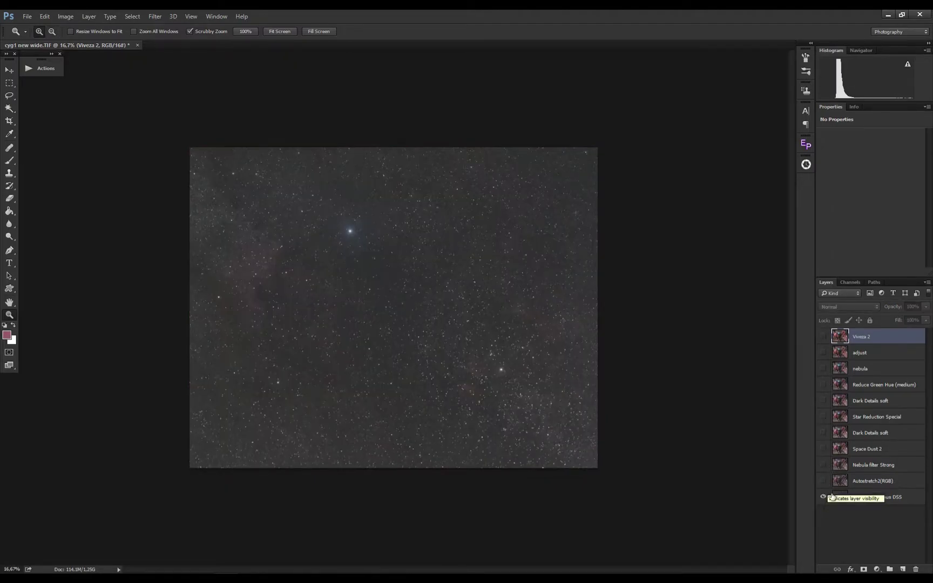
alt+click(826, 500)
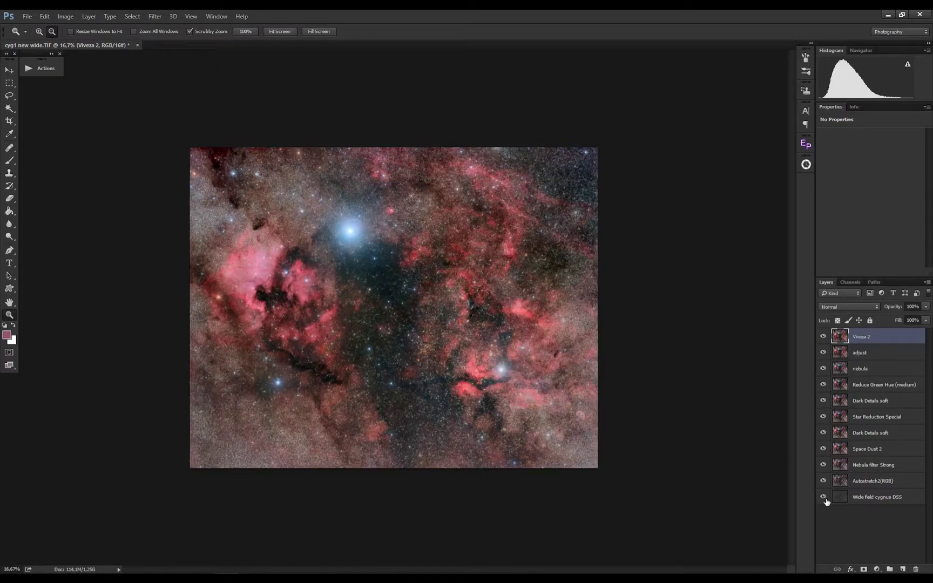
alt+click(826, 499)
alt+click(826, 500)
alt+click(826, 500)
Review the processing stages by showing the layers one by one from Autostretch2(RGB) up to Viveza 2.
click(824, 481)
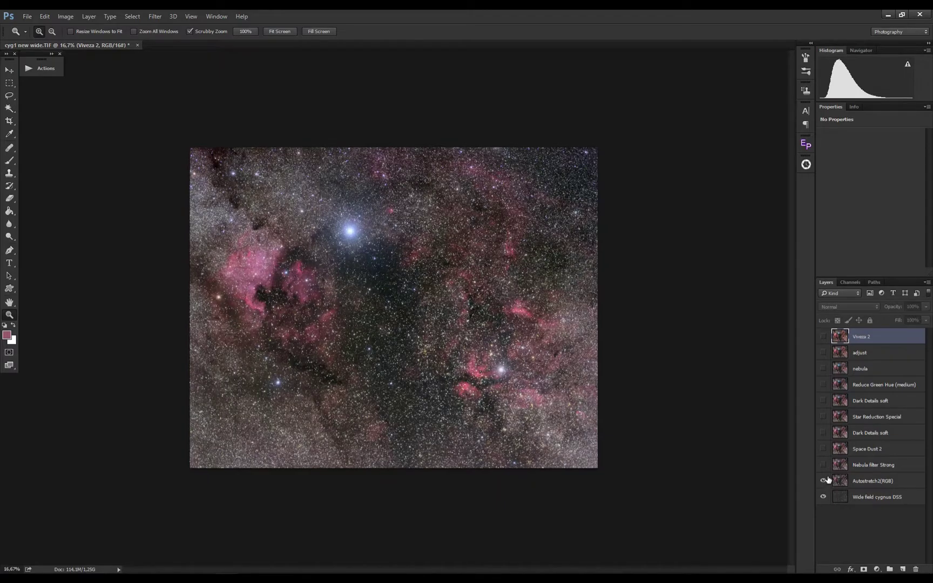
click(824, 465)
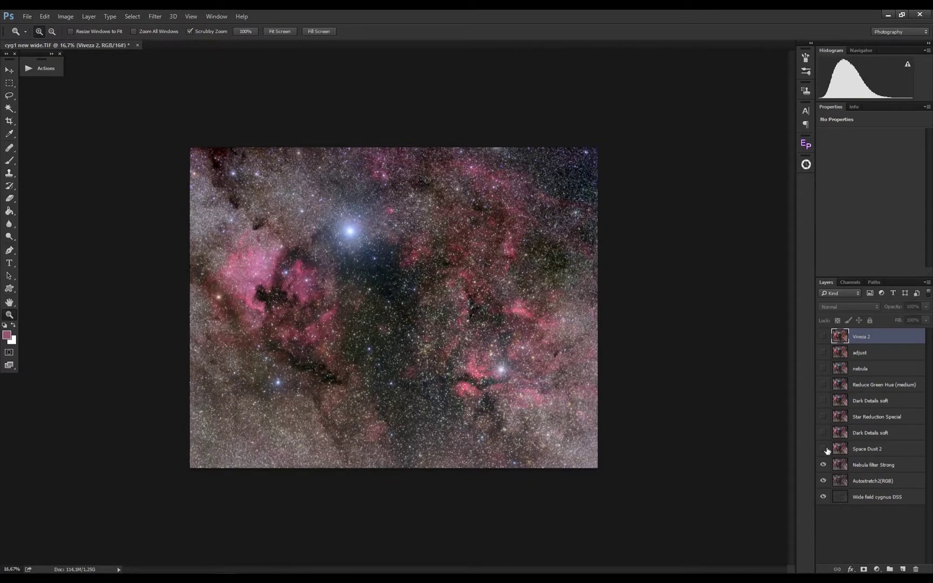
click(824, 449)
click(824, 433)
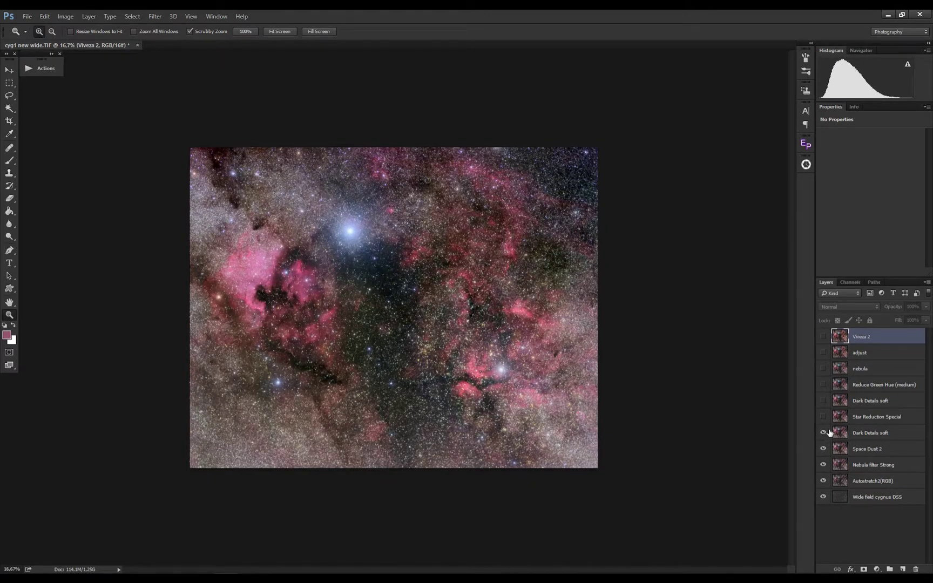
click(824, 417)
click(826, 401)
click(826, 385)
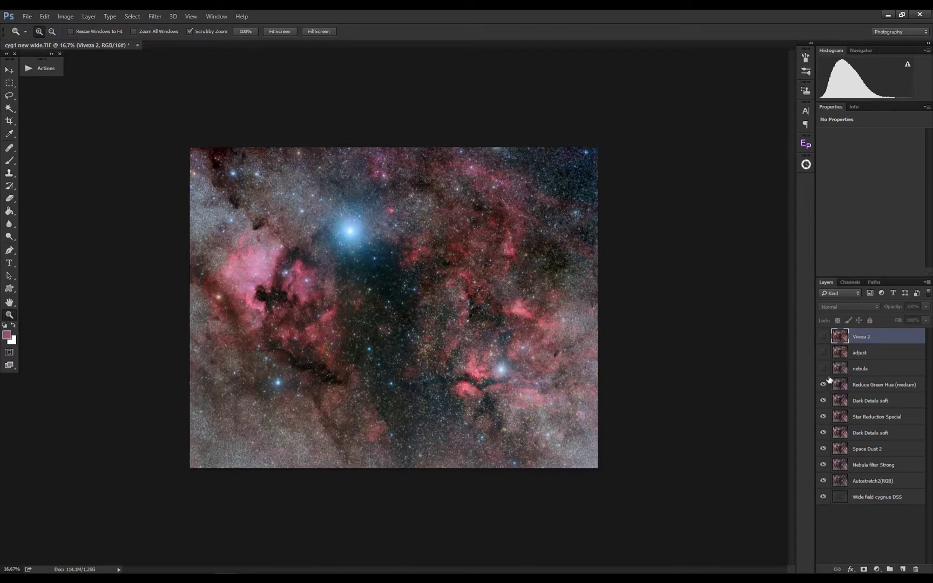
click(824, 369)
click(823, 353)
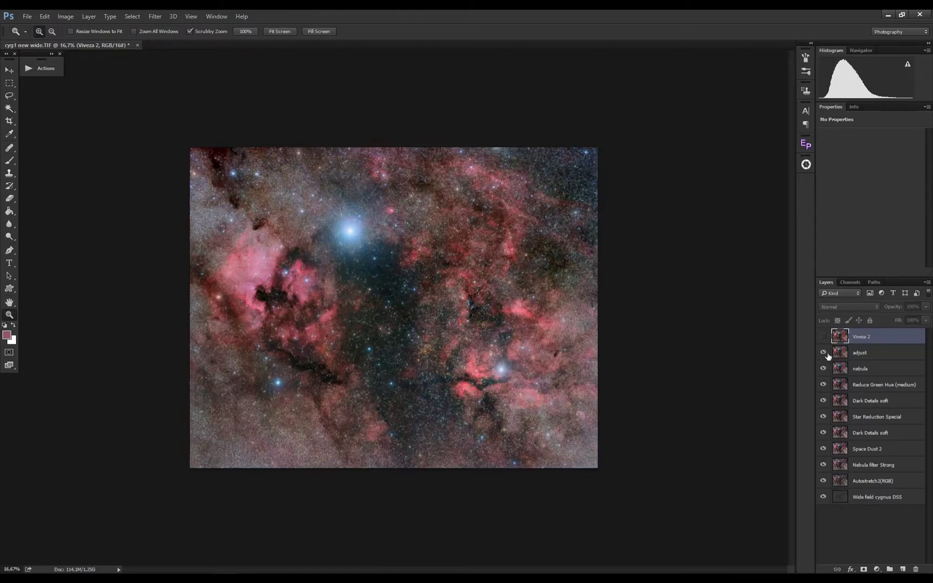
click(827, 337)
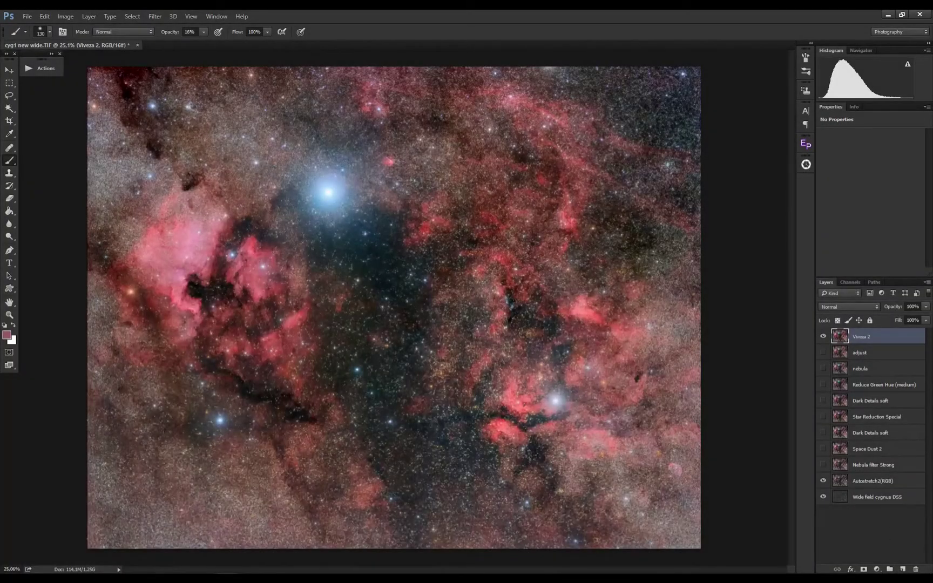
Duplicate the Viveza 2 layer, hide the original and rename the copy "bright star red".
drag(844, 347, 902, 569)
click(823, 352)
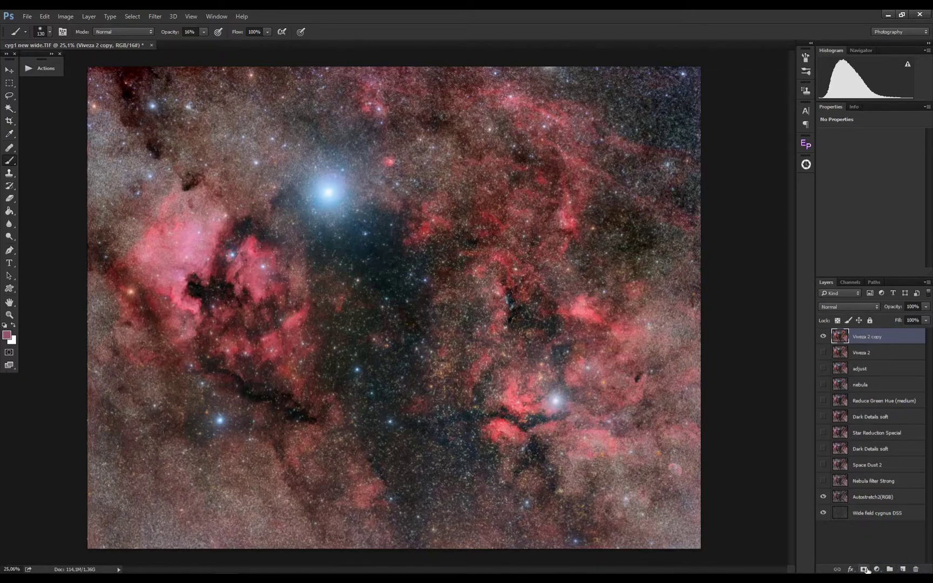
double_click(873, 341)
text(bright sta)
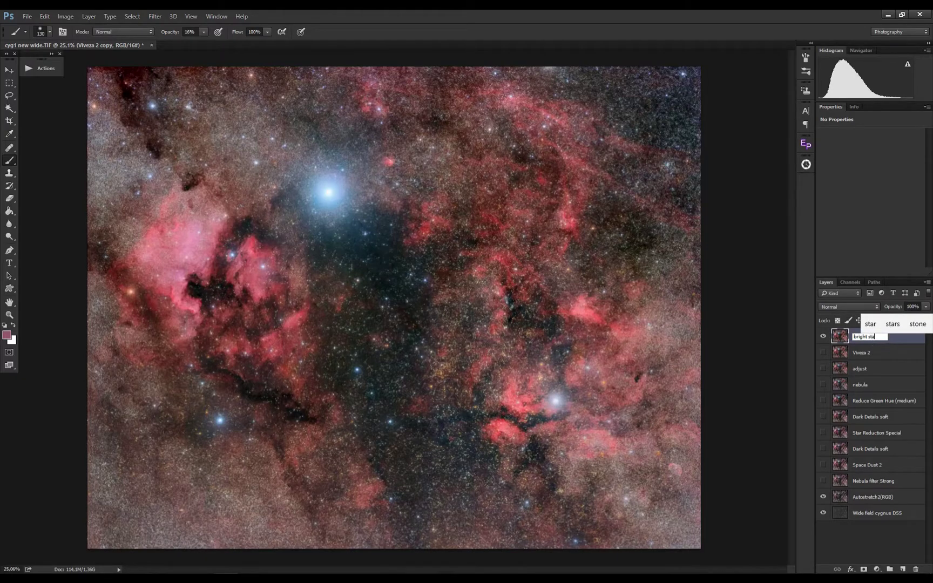
text(r red)
key(Return)
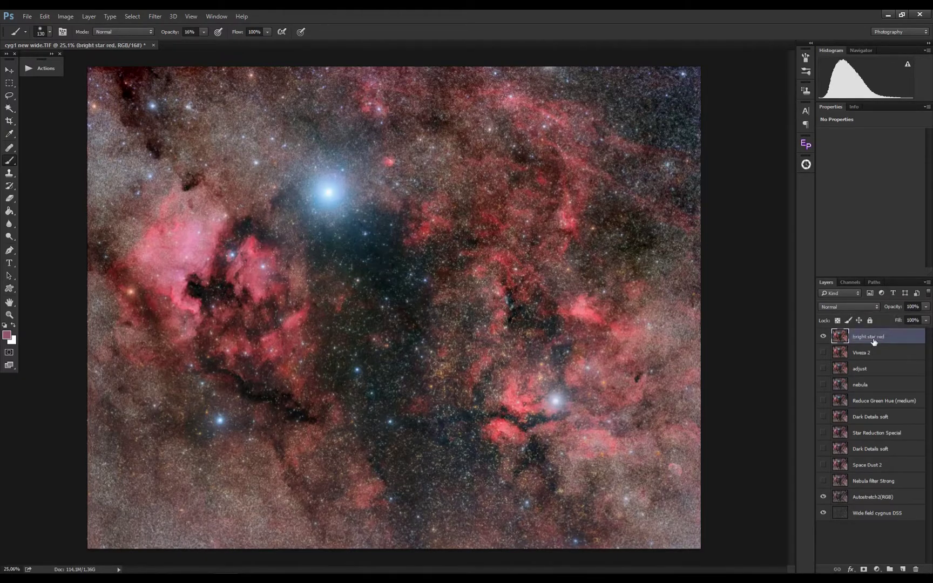
Add a layer mask to the bright star red layer and paint black at 16% opacity over the bright blue stars.
click(864, 569)
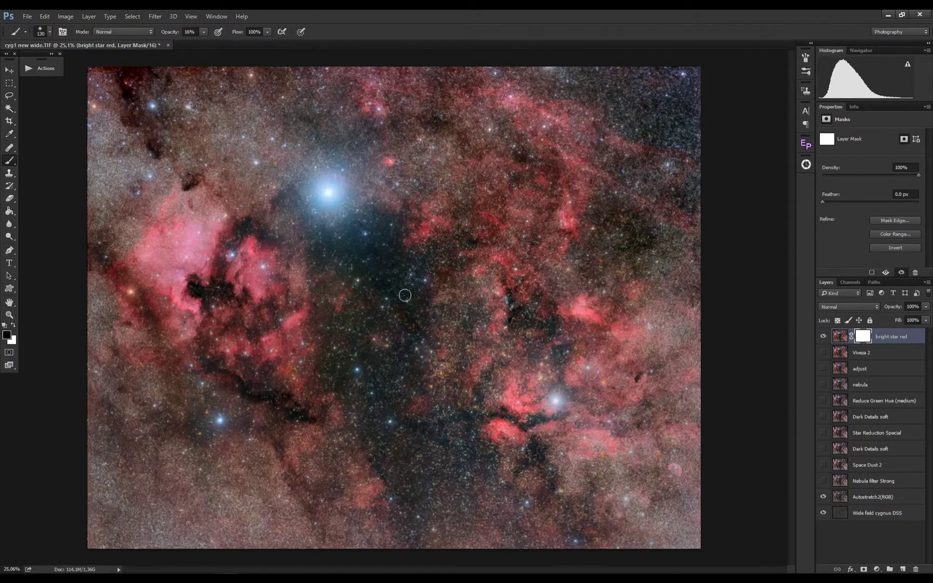
mouse_move(430, 252)
mouse_down()
mouse_move(419, 243)
mouse_move(433, 243)
mouse_up()
drag(335, 208, 361, 226)
drag(334, 194, 320, 203)
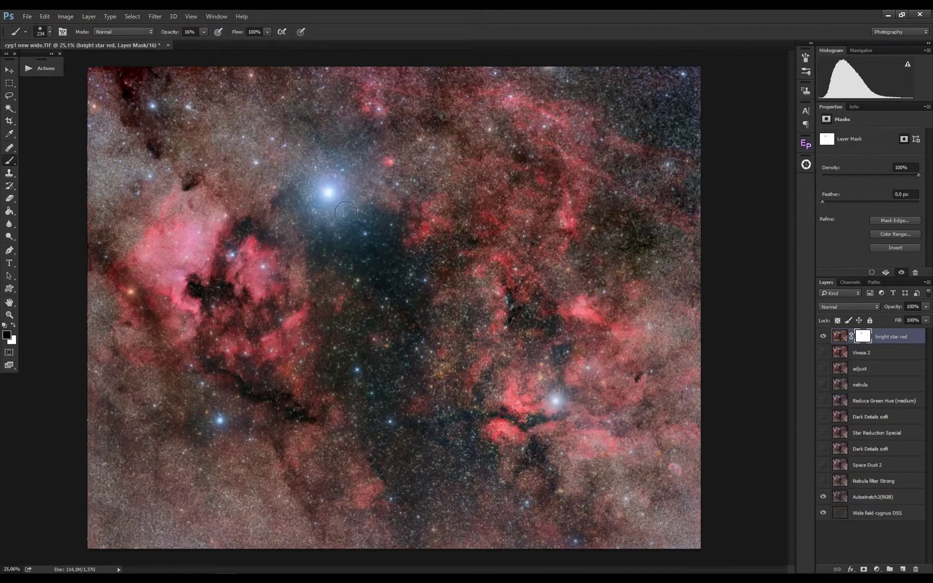
drag(222, 423, 226, 428)
drag(556, 402, 553, 408)
click(824, 352)
click(823, 352)
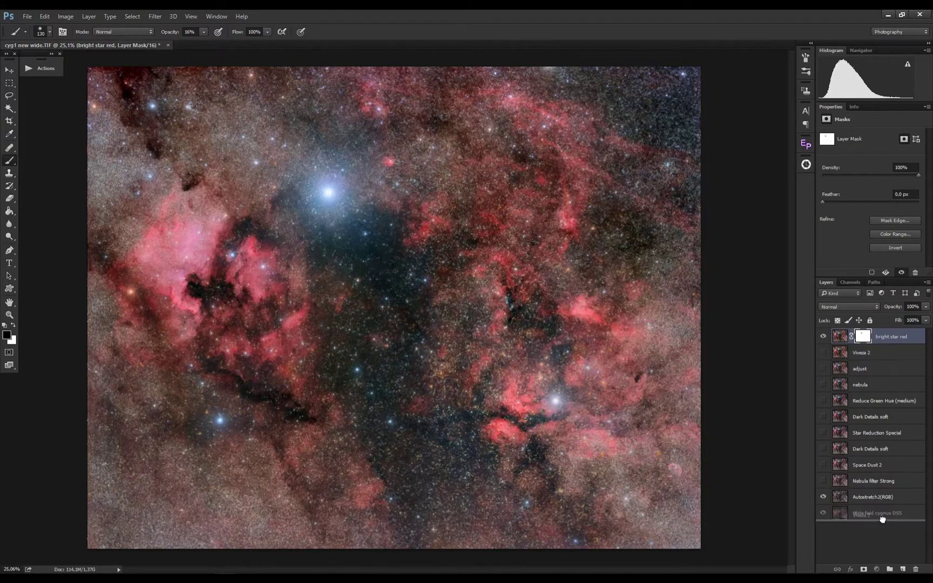
Stamp all visible layers into a new top layer and delete the masked bright star red layer.
click(841, 351)
click(844, 340)
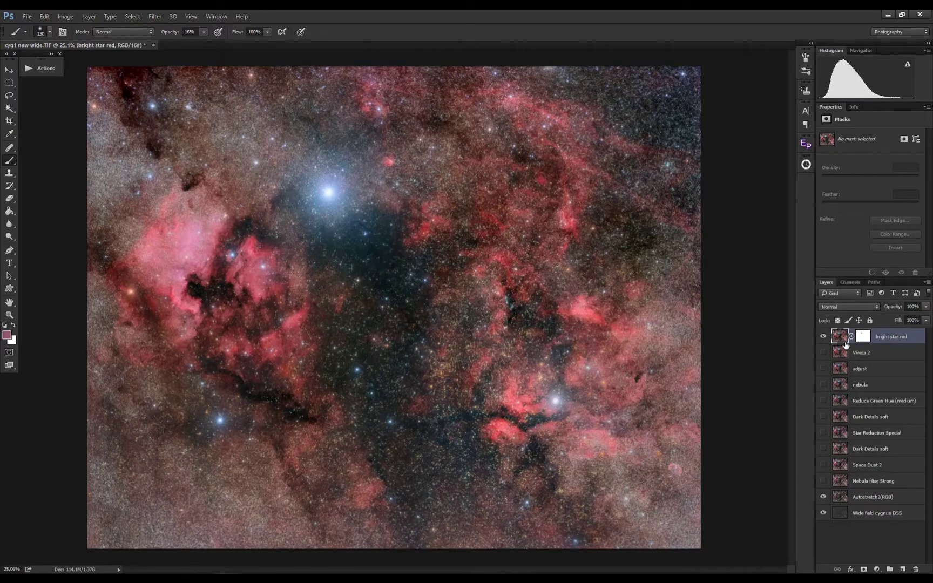
key(ctrl+alt+shift+e)
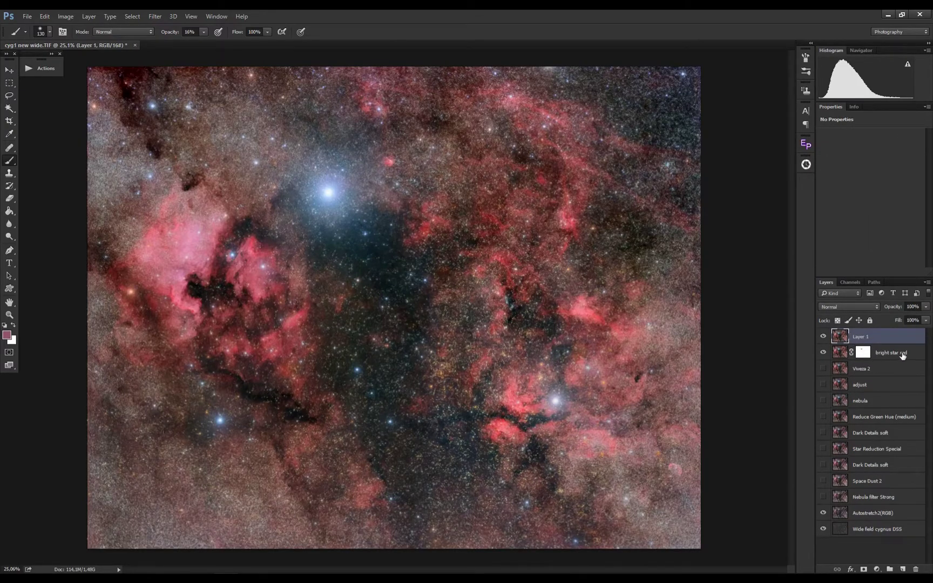
right_click(902, 355)
click(865, 444)
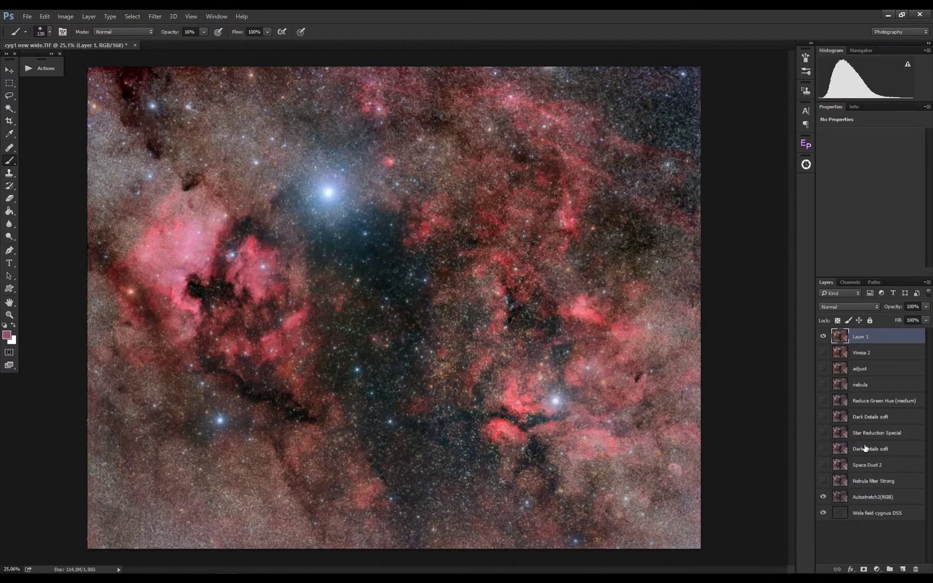
Compare Layer 1 with the Viveza 2 layer by toggling their visibility.
click(824, 352)
click(824, 337)
click(824, 337)
click(825, 337)
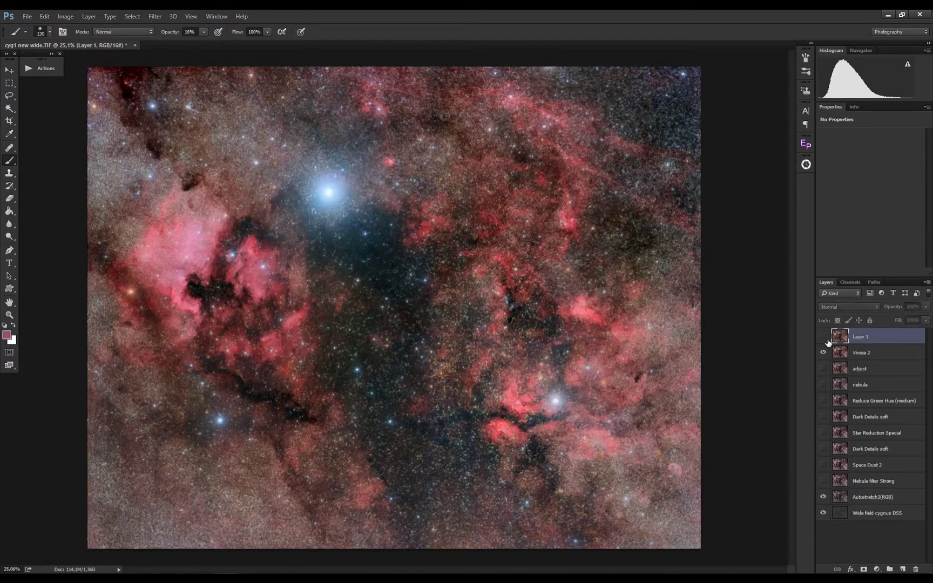
click(823, 336)
click(823, 352)
Hide Autostretch2(RGB), add a layer mask to Layer 1 and paint softly in black around the two brightest stars.
click(823, 497)
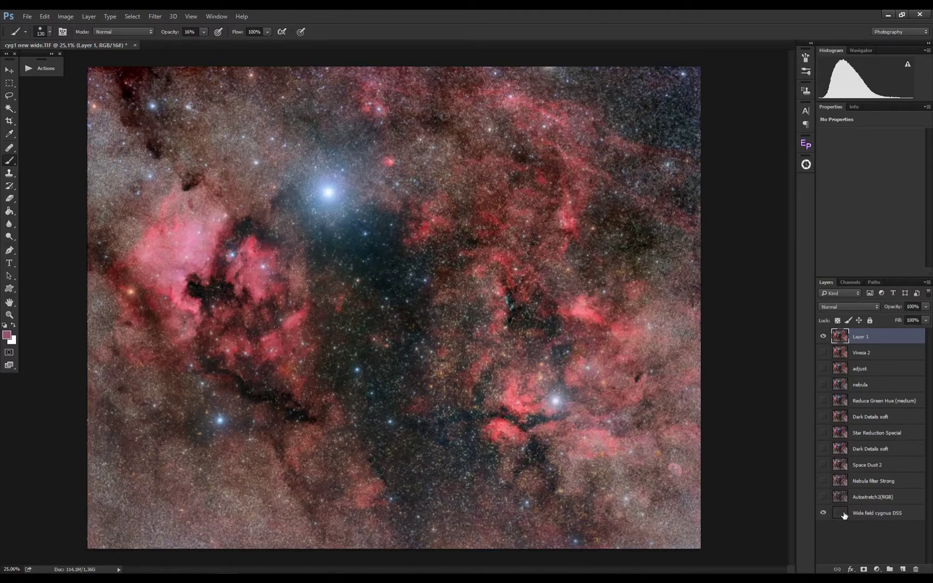
click(863, 569)
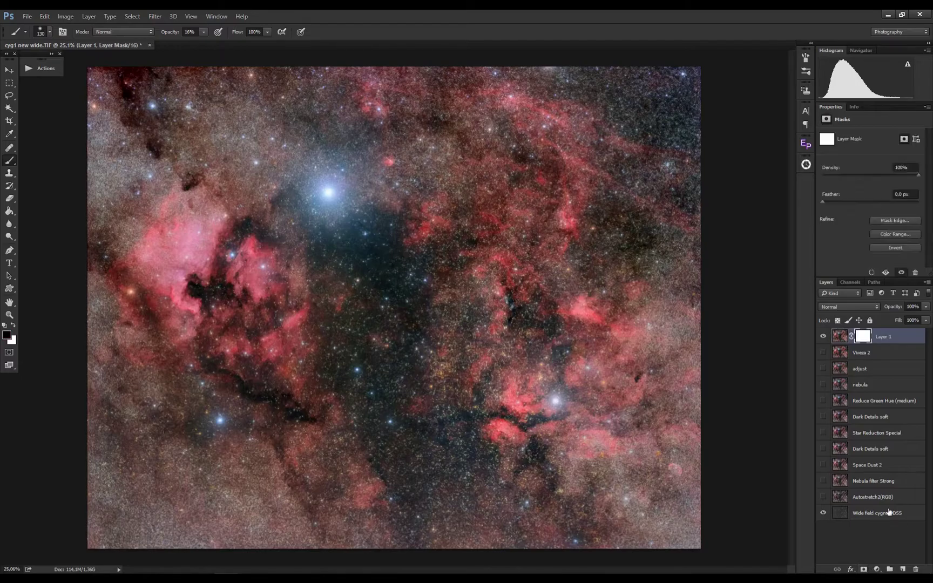
drag(302, 209, 324, 208)
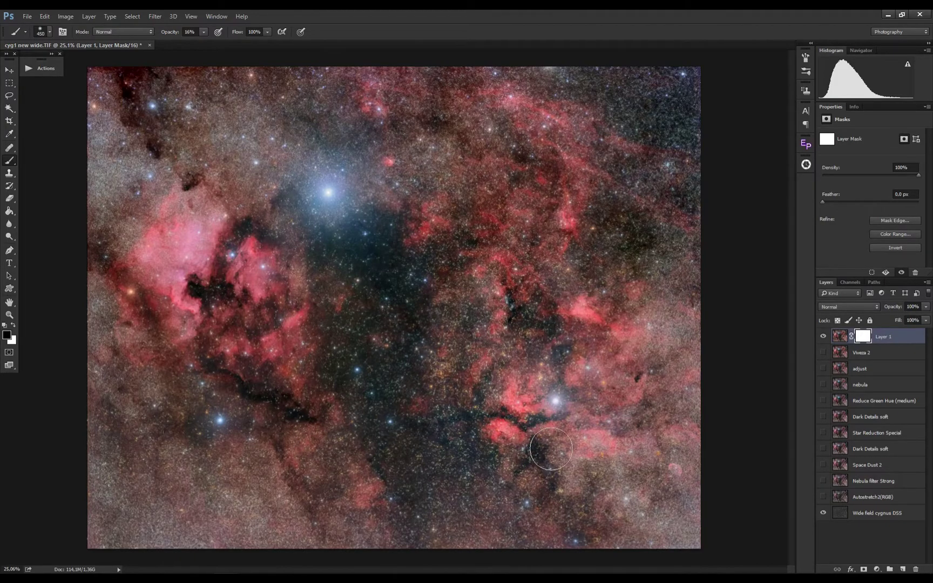
drag(557, 417, 540, 419)
Stamp all visible layers into a new top layer and hide the masked Layer 1.
scroll(376, 320, down, 2)
scroll(369, 338, up, 1)
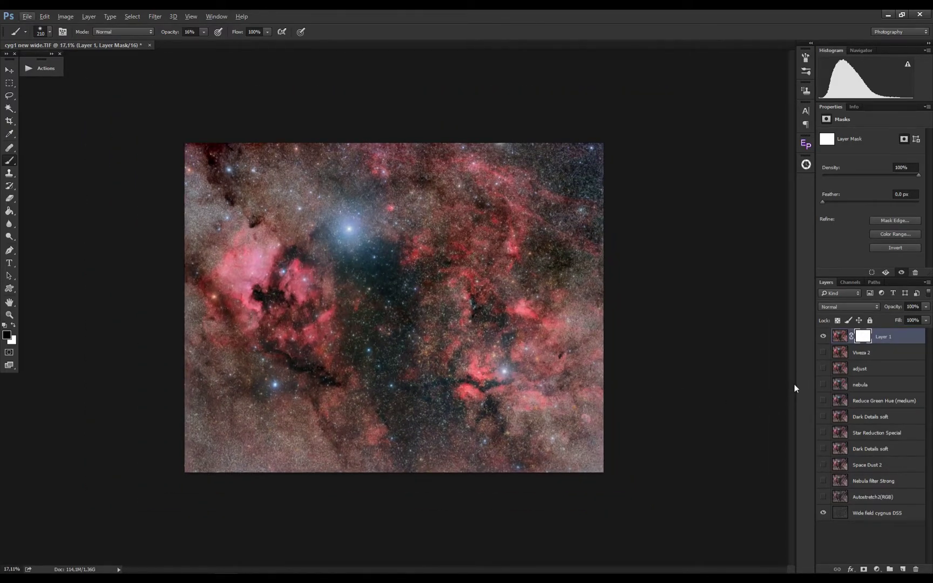
key(ctrl+shift+alt+e)
click(822, 352)
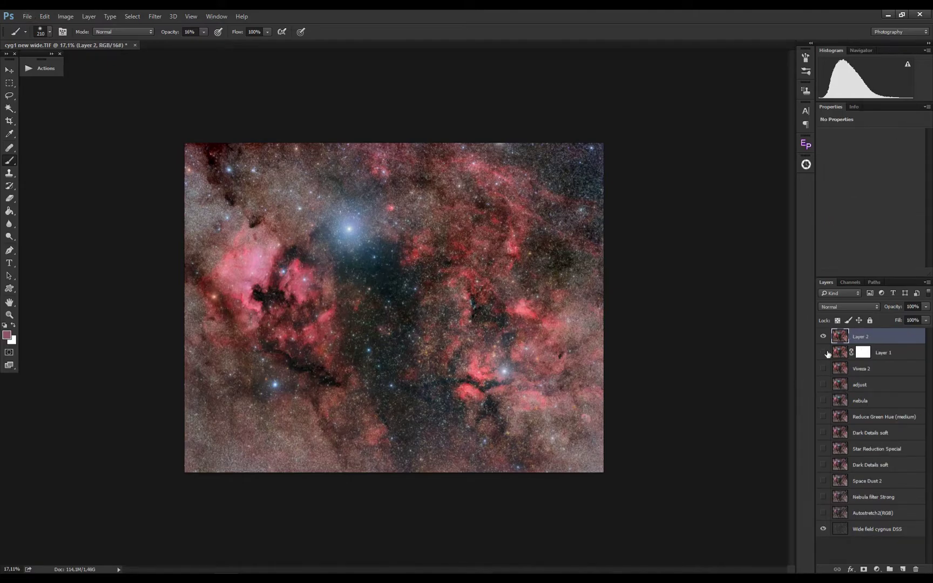
Show the Viveza 2 layer and compare it with the newly stamped Layer 2 at closer range.
scroll(340, 275, up, 2)
scroll(338, 274, up, 1)
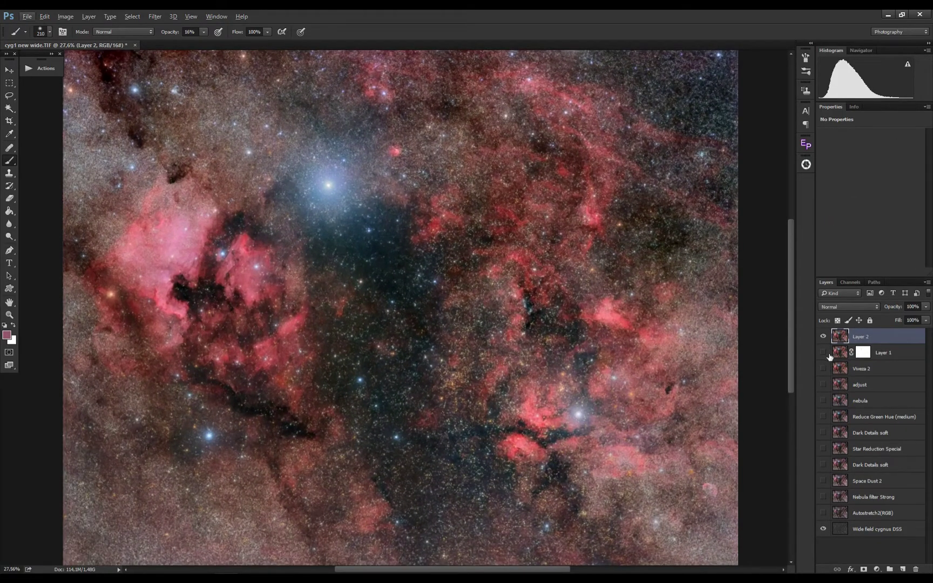
click(822, 368)
click(822, 336)
click(822, 336)
click(823, 336)
click(822, 337)
click(823, 336)
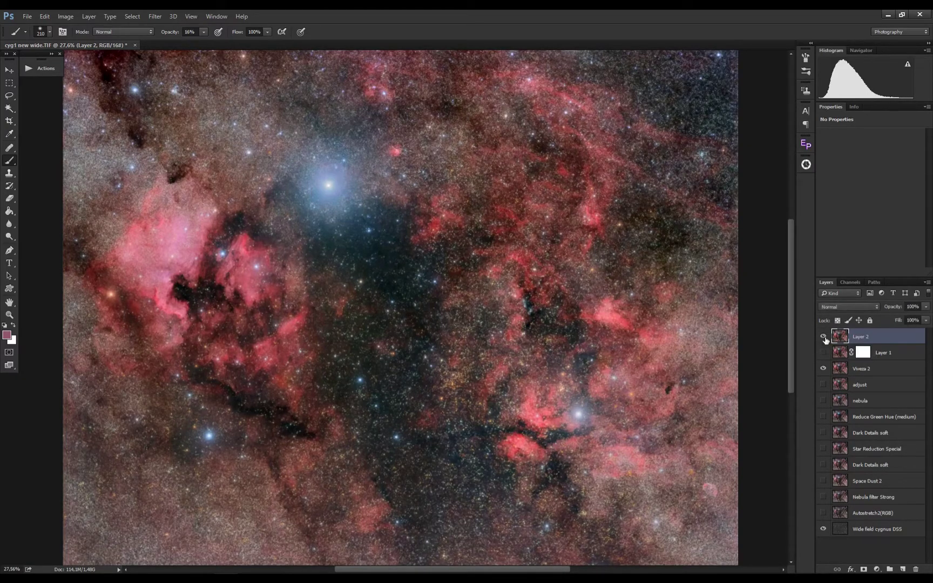